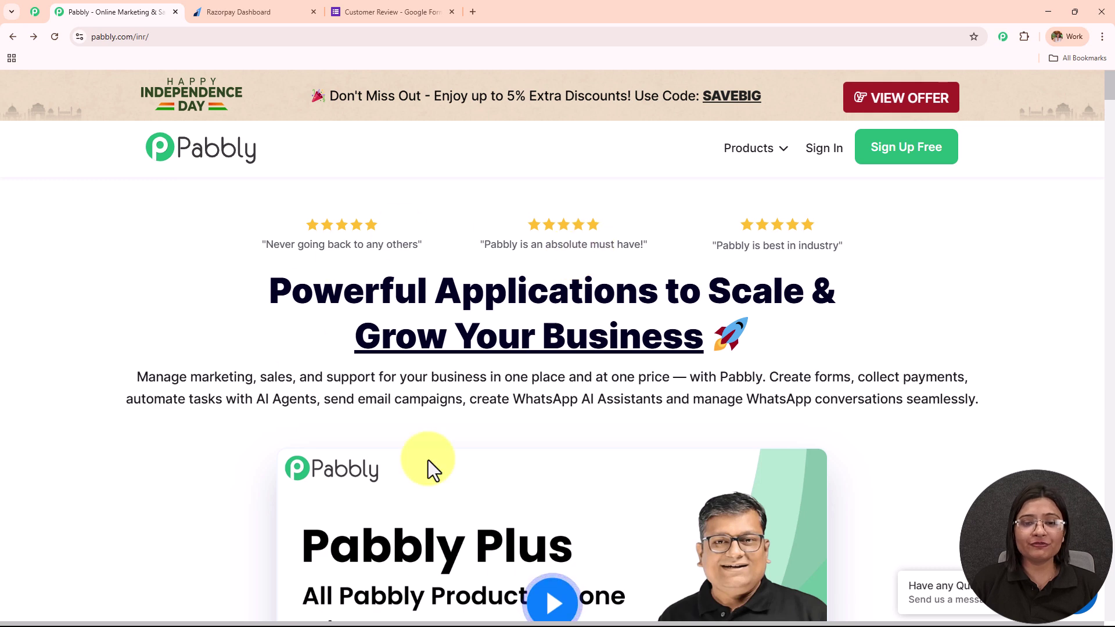
Step: Browse the Pabbly community page, opening links in new tabs, then return to the Pabbly homepage
{"action": "left_click", "coordinate": [154, 35]}
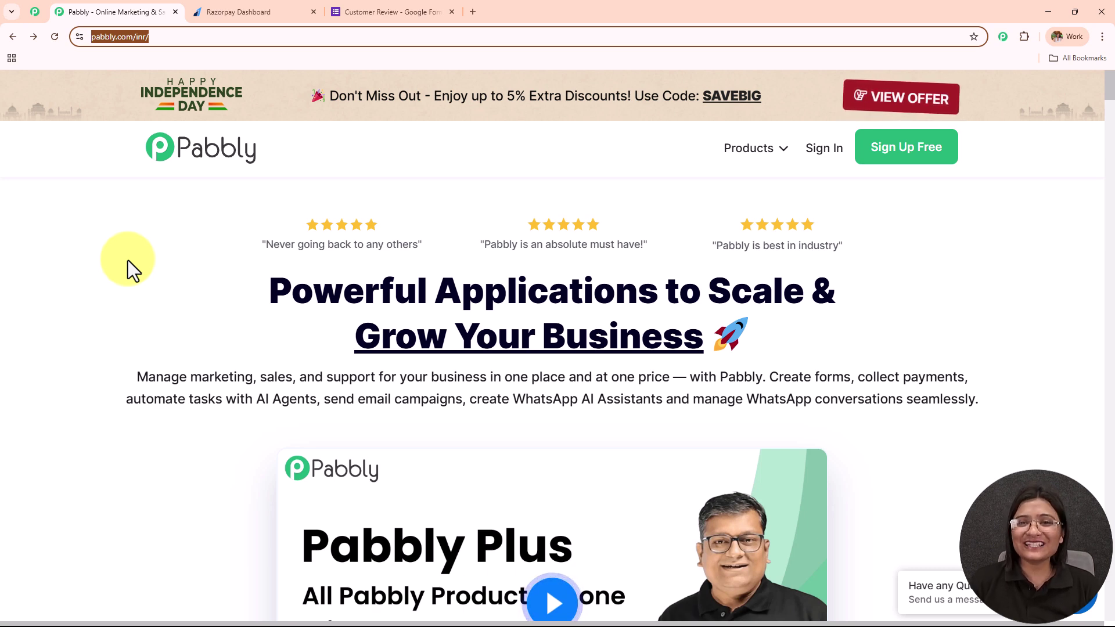
{"action": "left_click", "coordinate": [36, 12]}
{"action": "middle_click", "coordinate": [405, 241]}
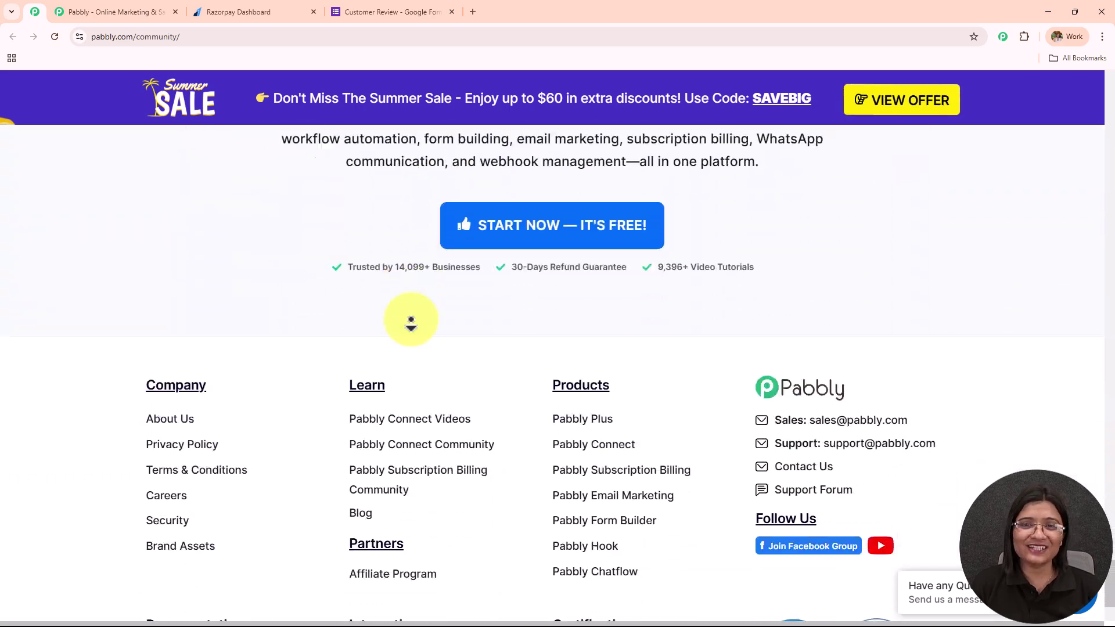
{"action": "middle_click", "coordinate": [411, 319]}
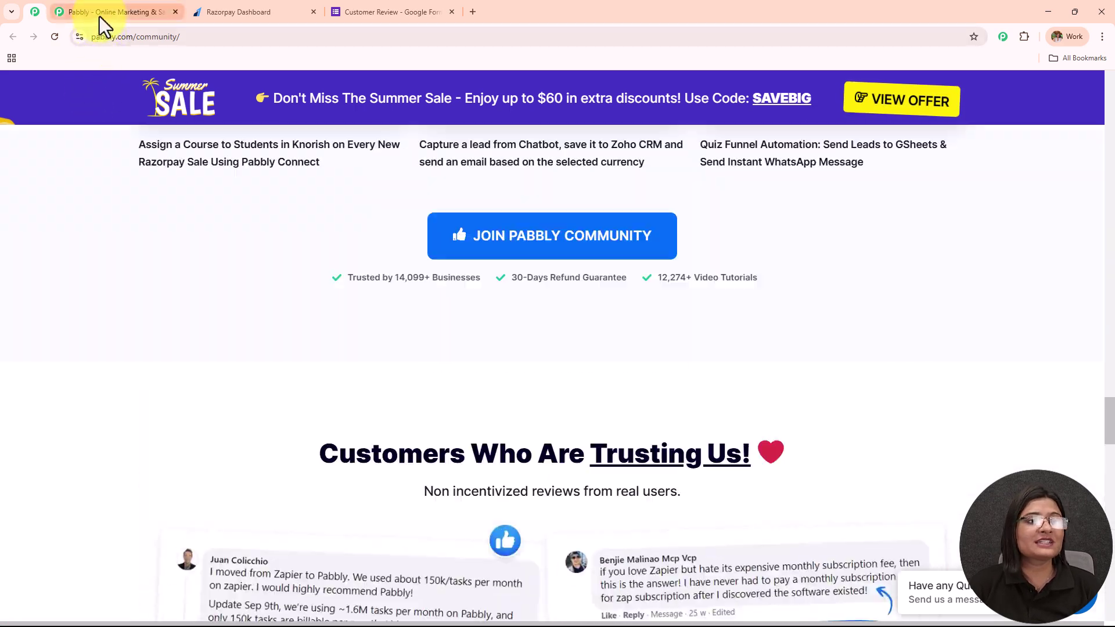
{"action": "left_click", "coordinate": [99, 16]}
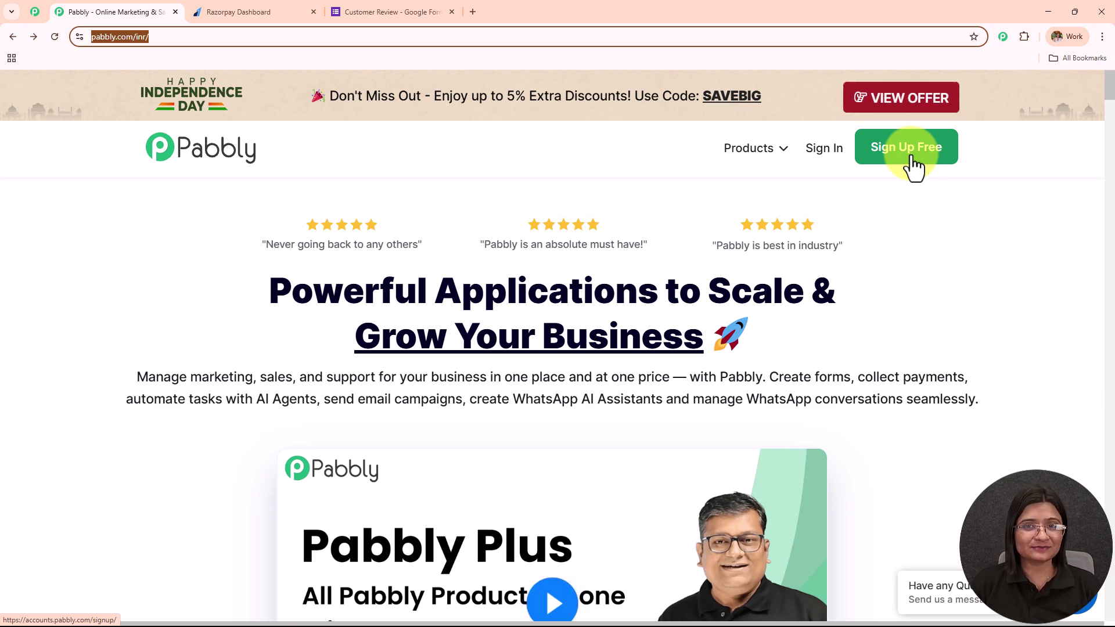
Step: Sign in to the Pabbly account and look over the All Pabbly Apps list
{"action": "left_click", "coordinate": [822, 154]}
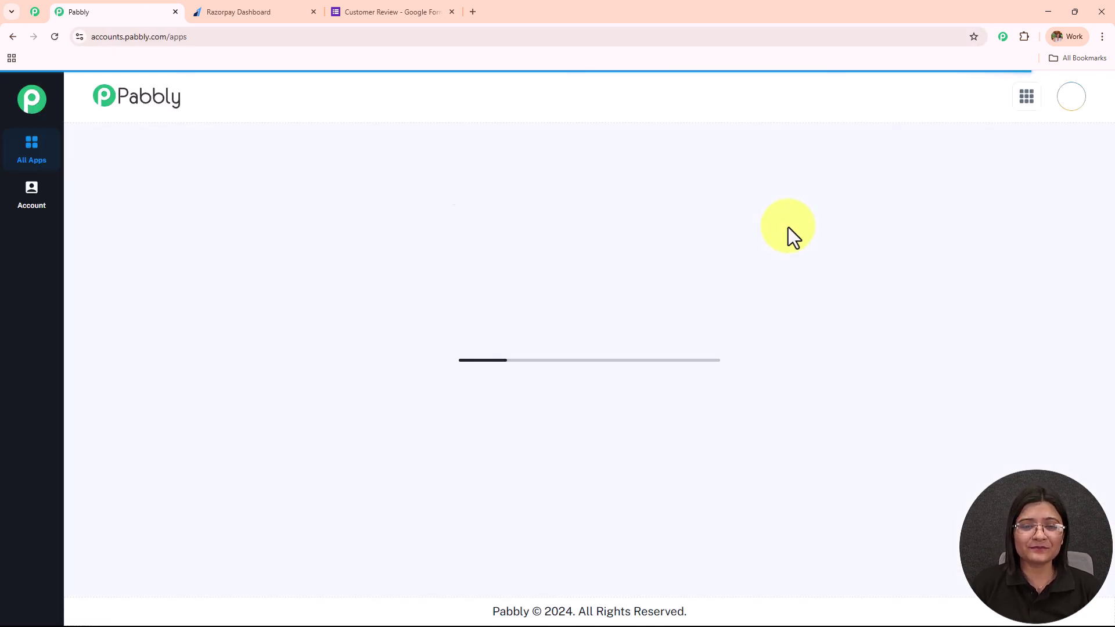
{"action": "left_click_drag", "start_coordinate": [95, 180], "coordinate": [317, 192]}
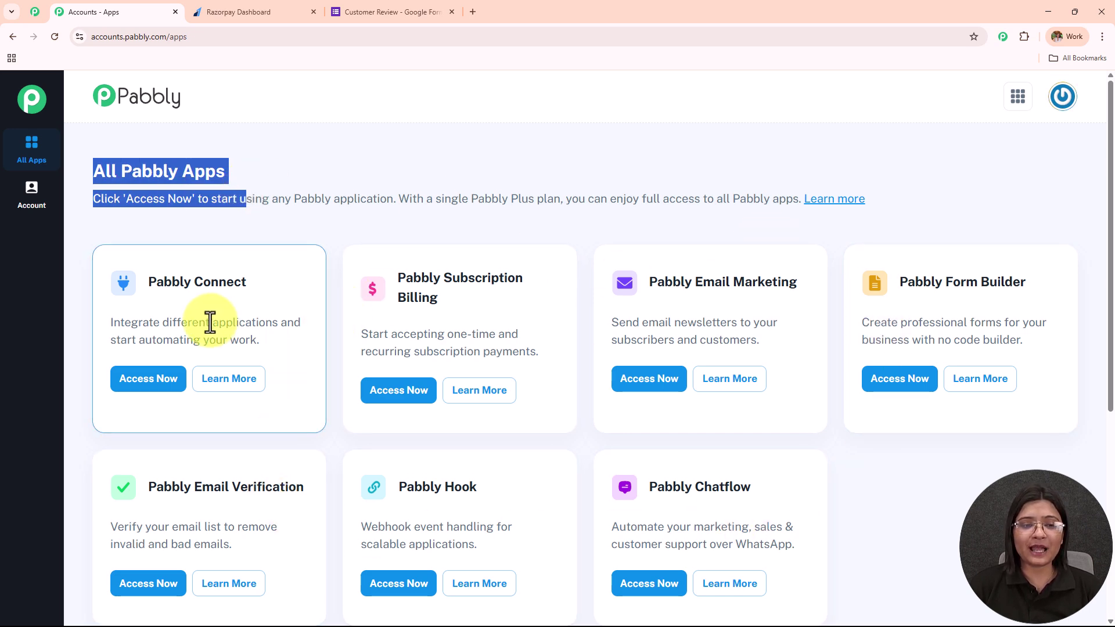
{"action": "scroll", "coordinate": [517, 297], "scroll_direction": "down", "scroll_amount": 2}
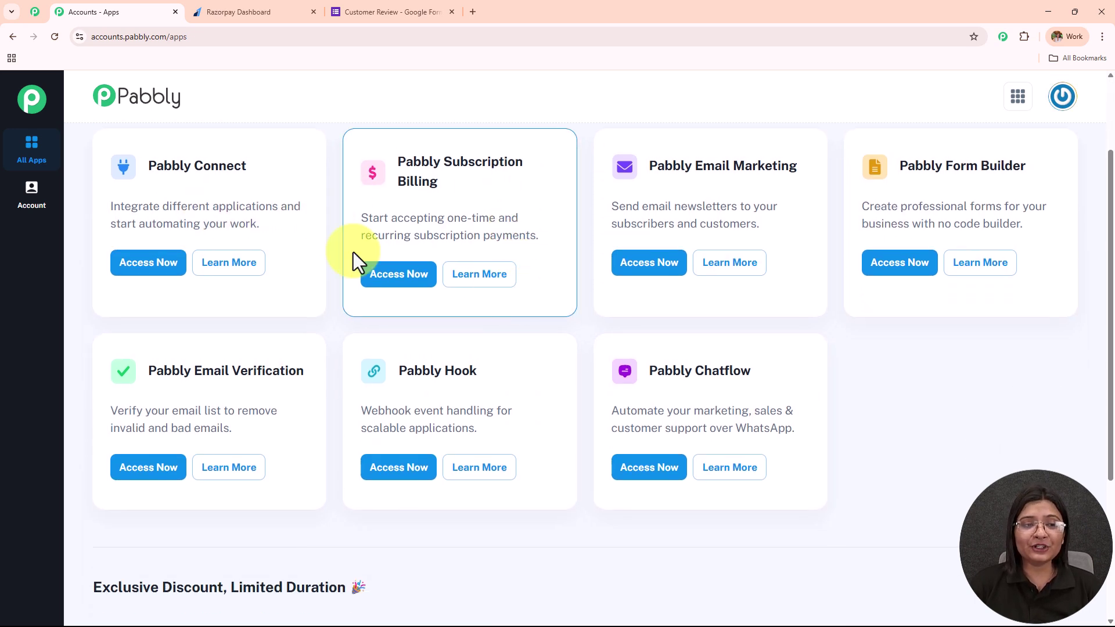
{"action": "left_click_drag", "start_coordinate": [145, 169], "coordinate": [315, 167]}
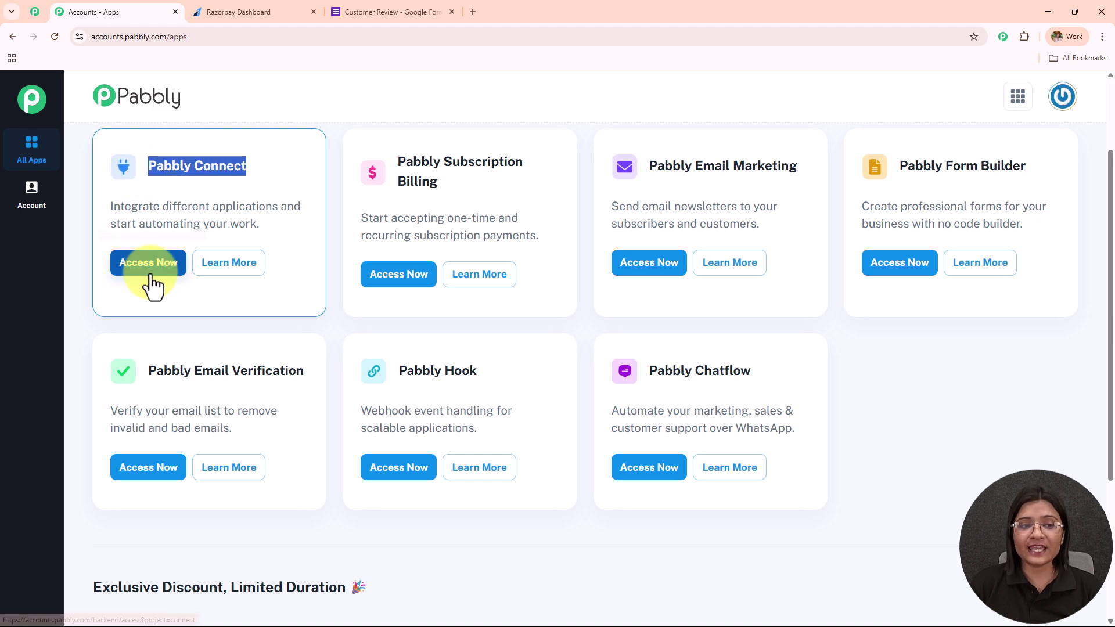
Step: Open the Pabbly Connect dashboard with its task counts, dismissing the Create Folder form unused
{"action": "left_click", "coordinate": [148, 267]}
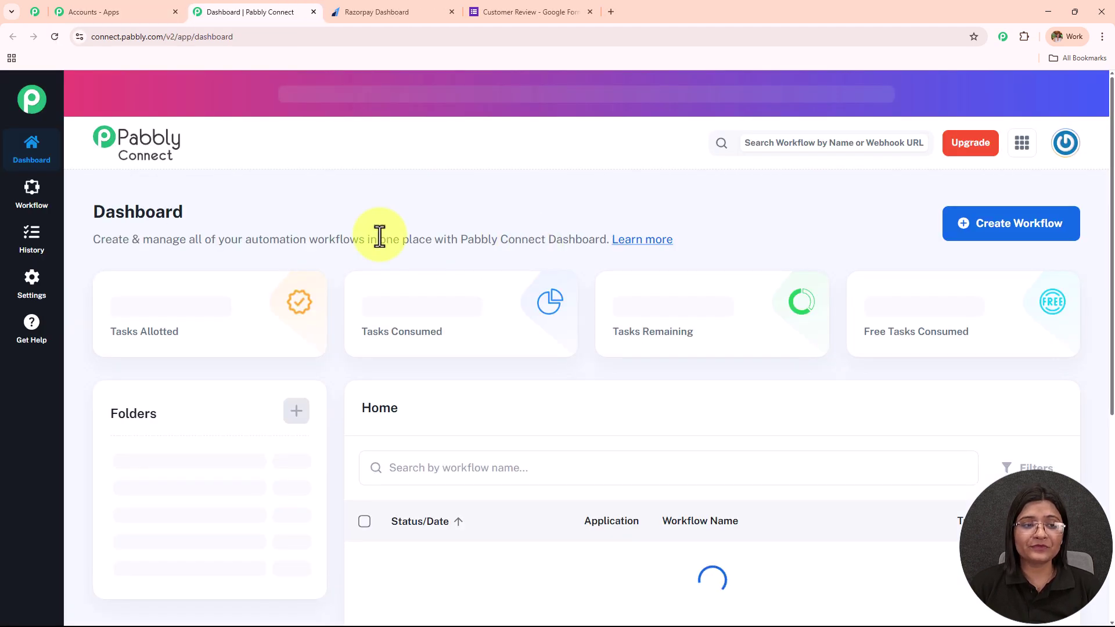
{"action": "left_click_drag", "start_coordinate": [95, 213], "coordinate": [342, 192]}
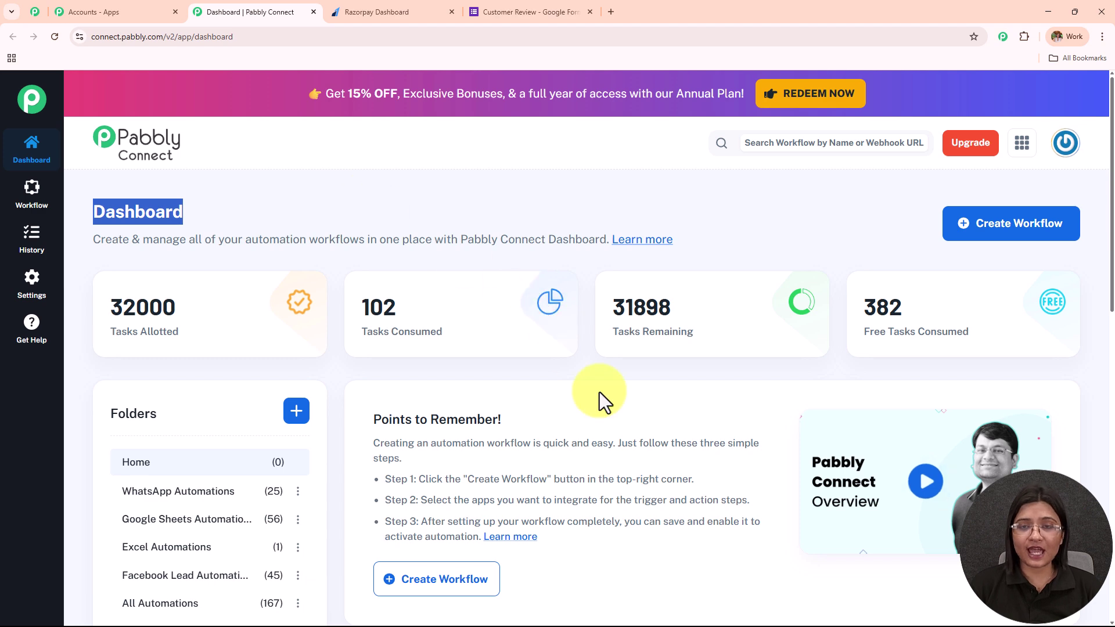
{"action": "scroll", "coordinate": [601, 389], "scroll_direction": "down", "scroll_amount": 8}
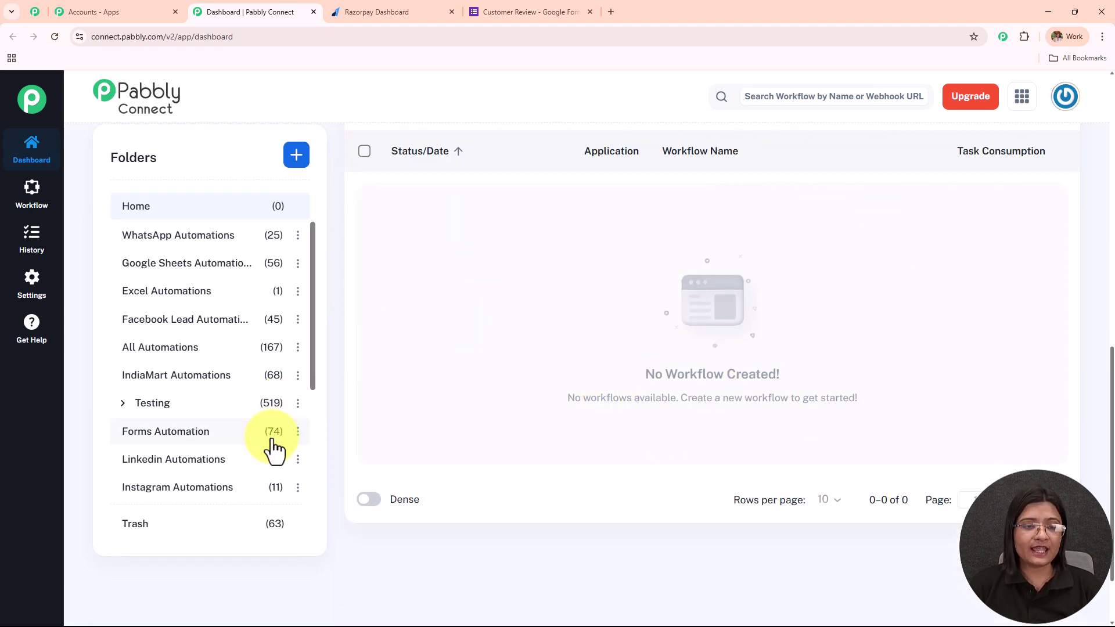
{"action": "scroll", "coordinate": [273, 447], "scroll_direction": "up", "scroll_amount": 8}
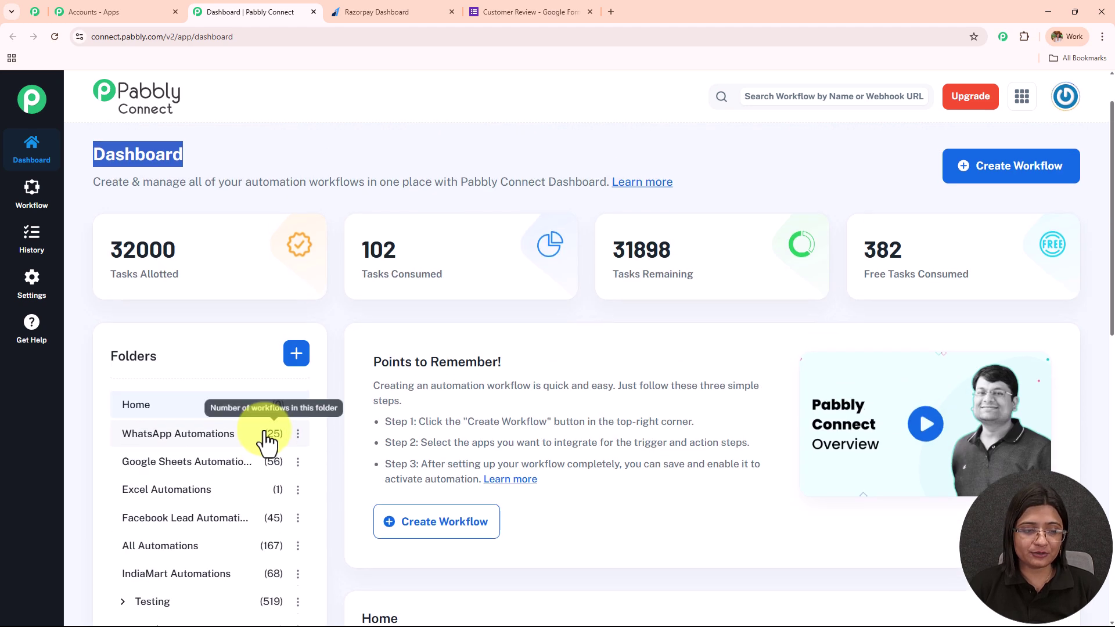
{"action": "scroll", "coordinate": [268, 443], "scroll_direction": "up", "scroll_amount": 1}
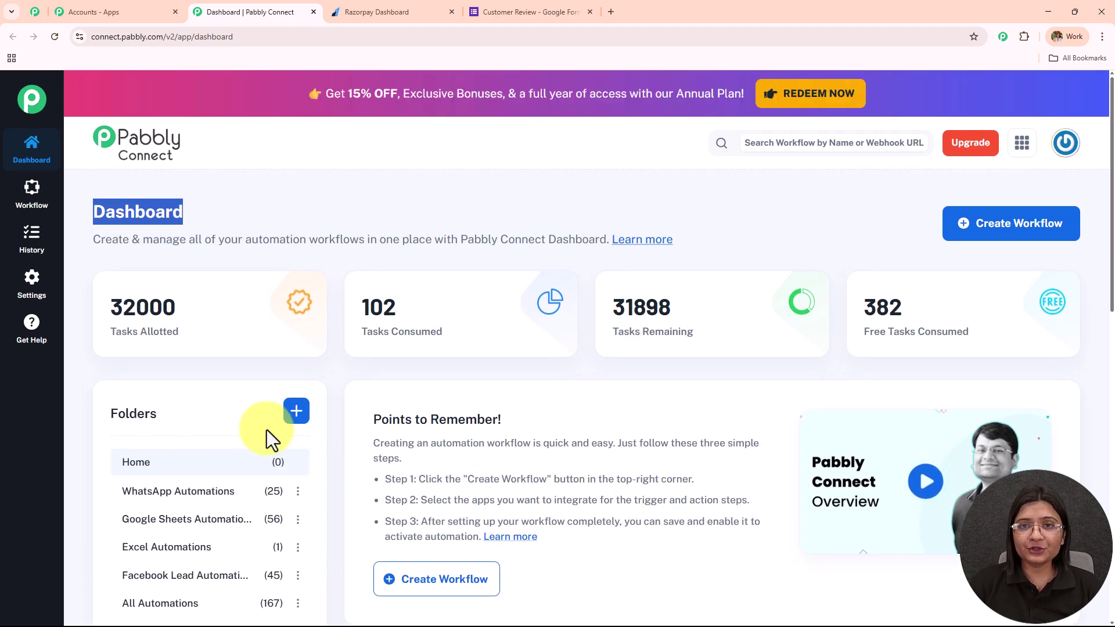
{"action": "left_click", "coordinate": [296, 411]}
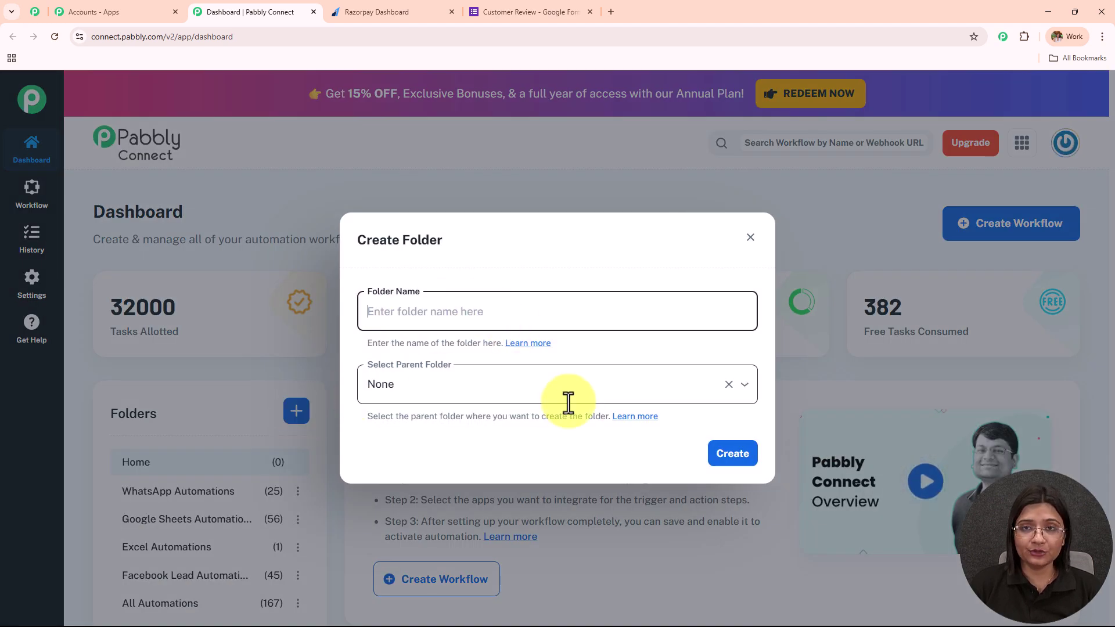
{"action": "left_click", "coordinate": [750, 238]}
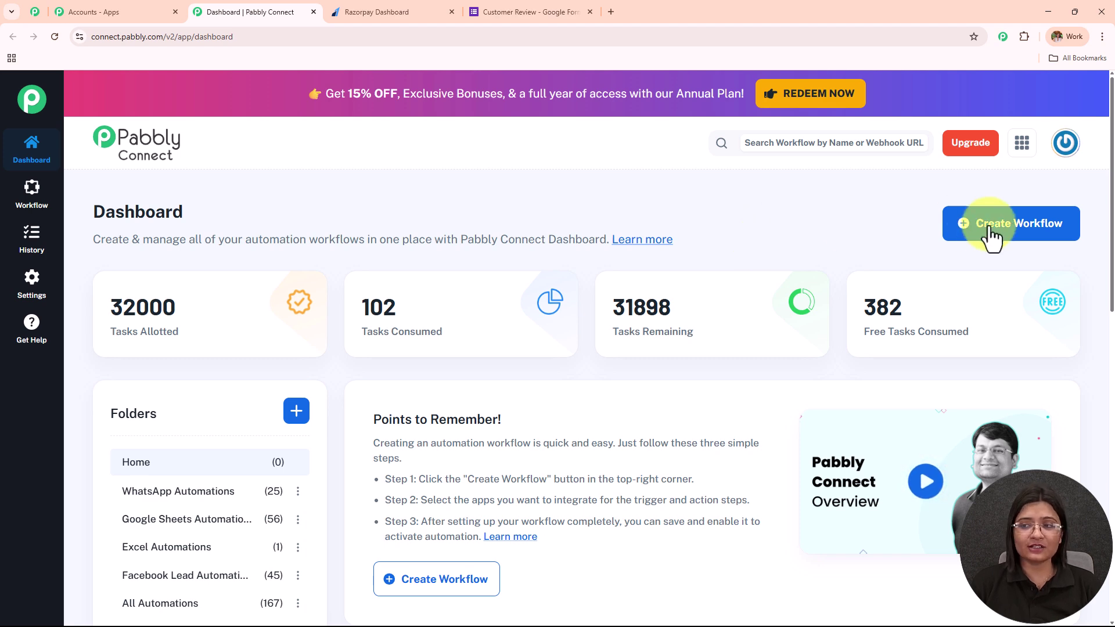
Step: Start a Classic workflow named 'Send Automated Product Review Requests After Payment via Razorpay'
{"action": "left_click", "coordinate": [1046, 228]}
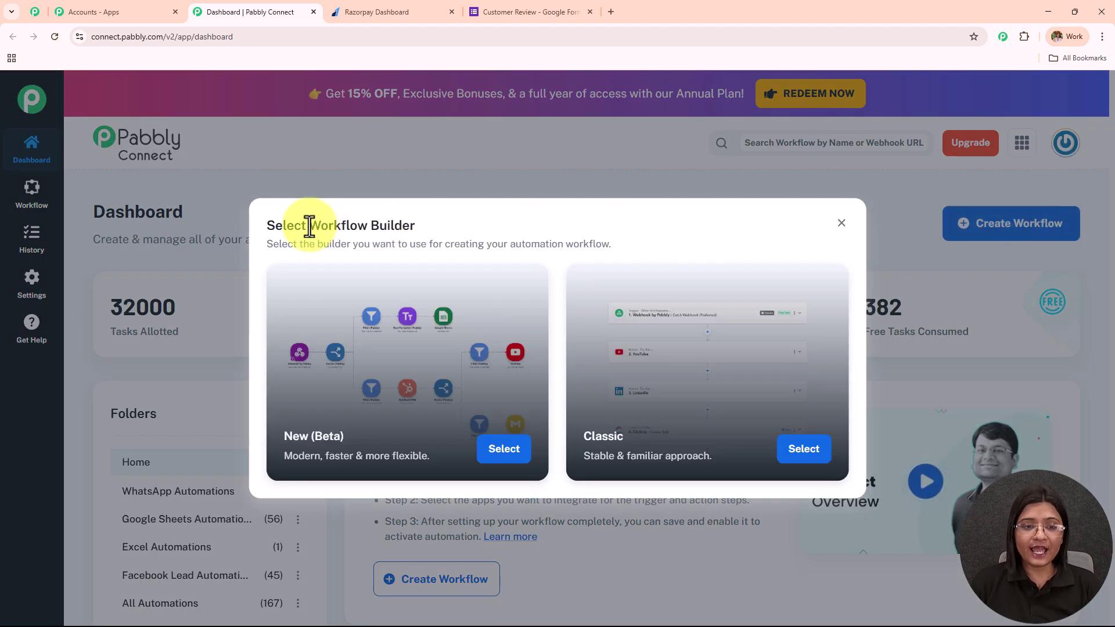
{"action": "left_click_drag", "start_coordinate": [307, 225], "coordinate": [490, 207]}
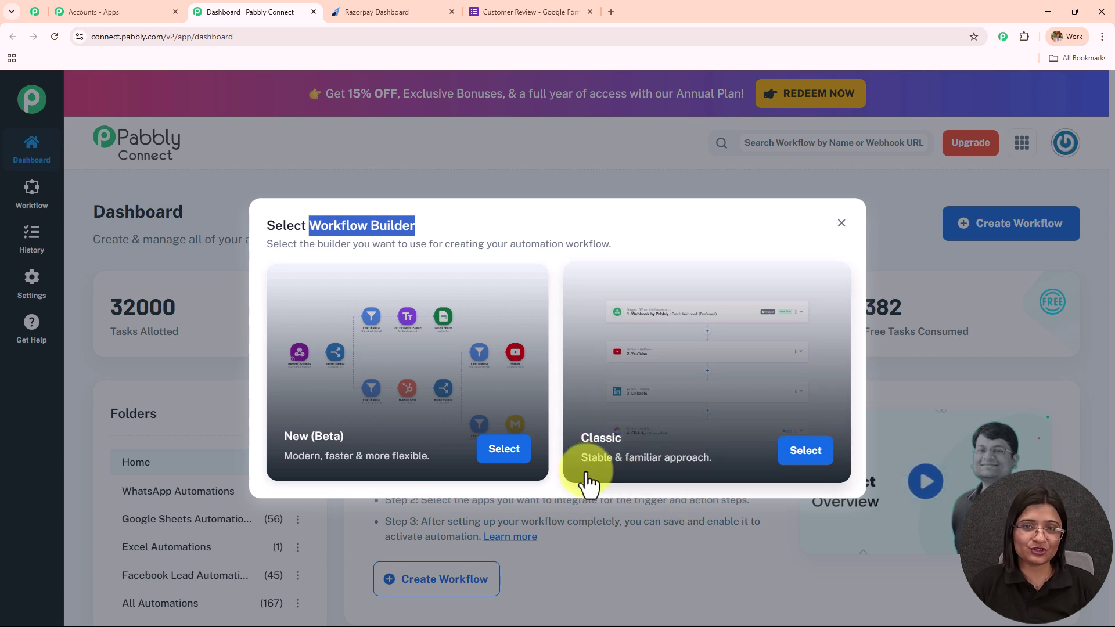
{"action": "left_click", "coordinate": [804, 451]}
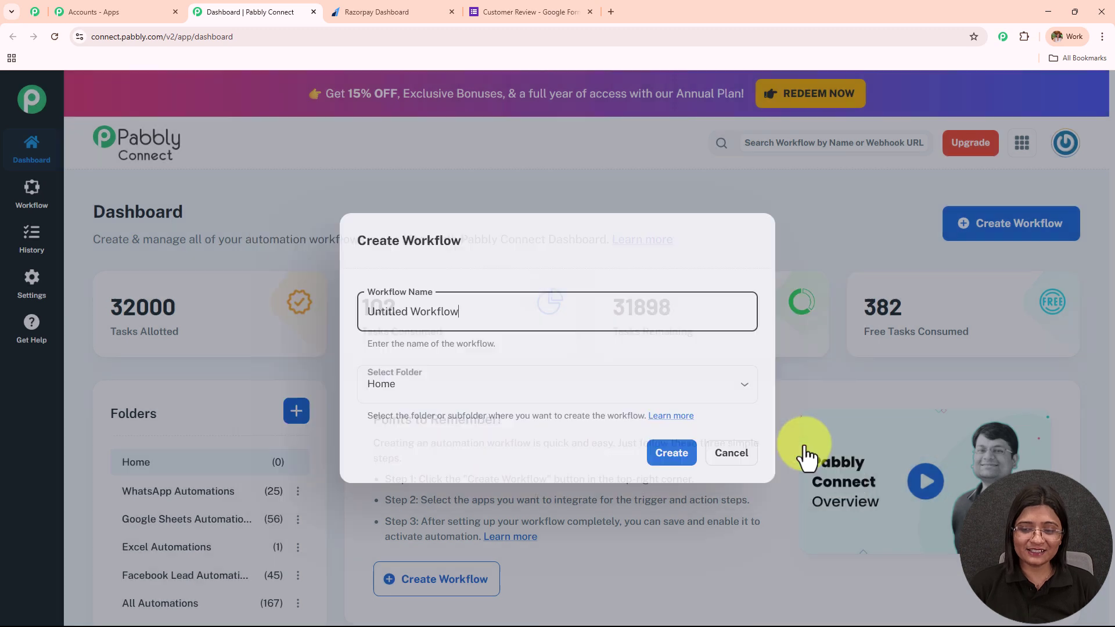
{"action": "type", "text": "Send Automated Product Review Requests After Payment via Razorpay"}
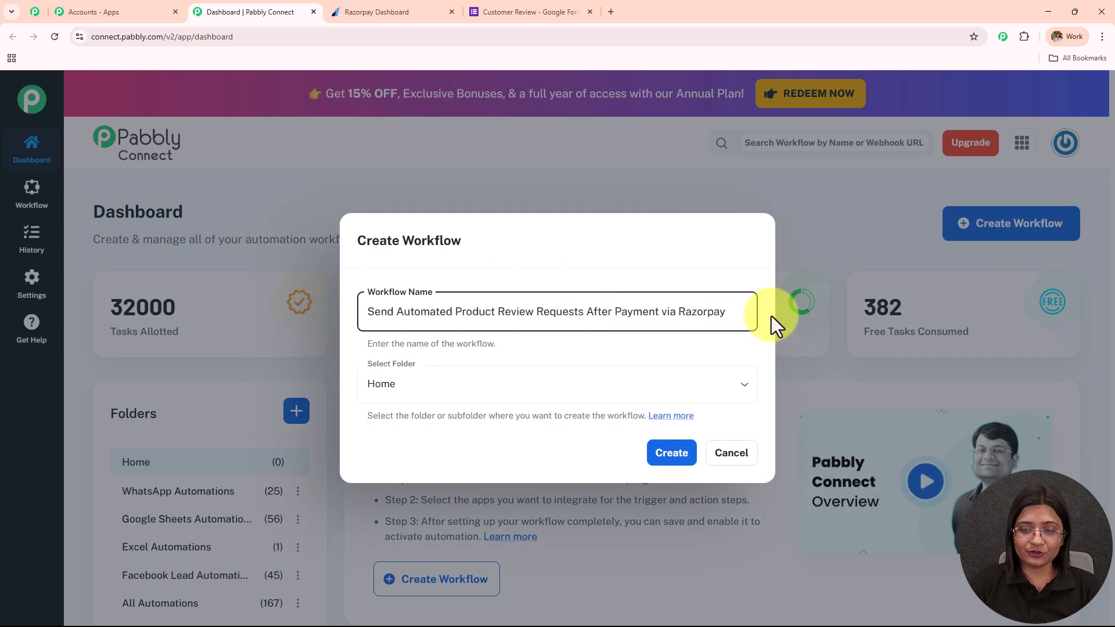
{"action": "left_click_drag", "start_coordinate": [734, 313], "coordinate": [282, 341]}
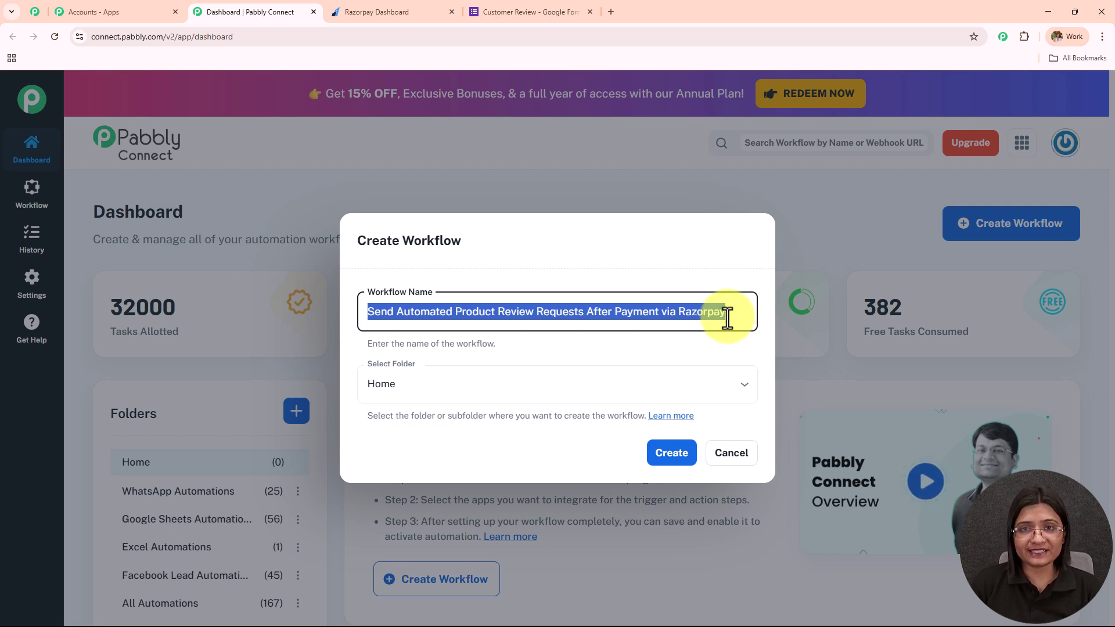
Step: Put the workflow in the Razorpay Automations folder and create it
{"action": "left_click", "coordinate": [534, 390]}
{"action": "scroll", "coordinate": [527, 227], "scroll_direction": "down", "scroll_amount": 5}
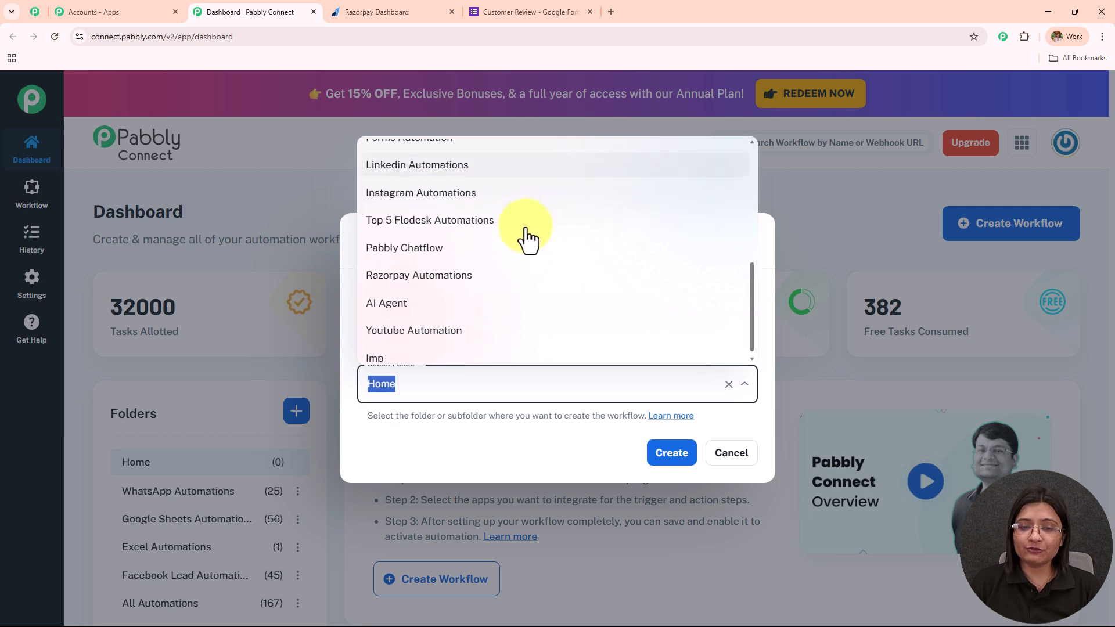
{"action": "scroll", "coordinate": [528, 235], "scroll_direction": "up", "scroll_amount": 5}
{"action": "scroll", "coordinate": [528, 244], "scroll_direction": "down", "scroll_amount": 4}
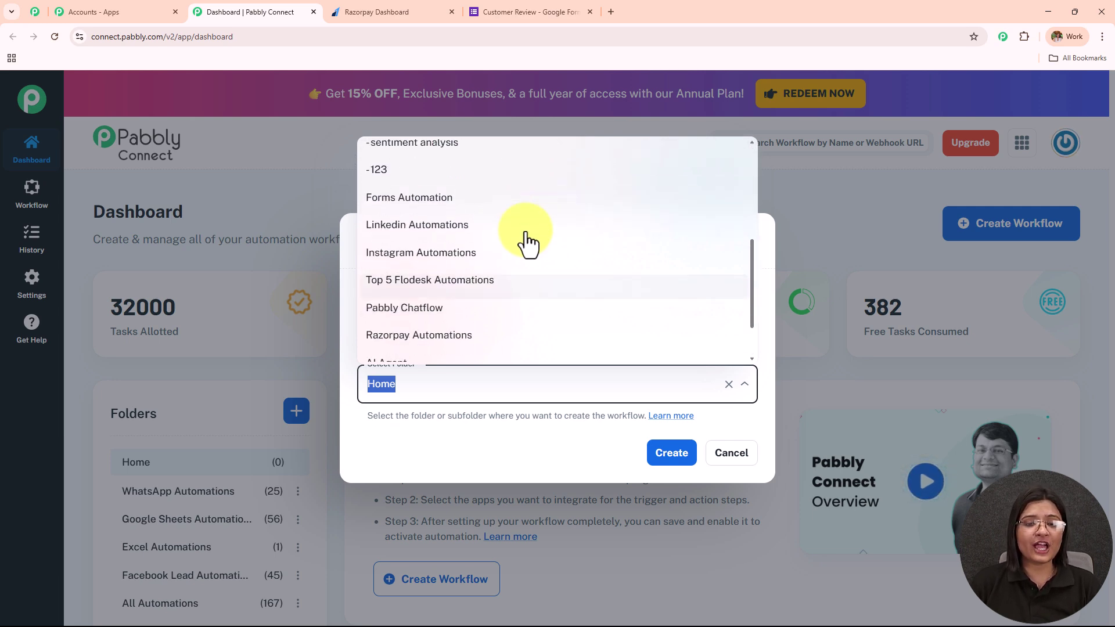
{"action": "left_click", "coordinate": [520, 339]}
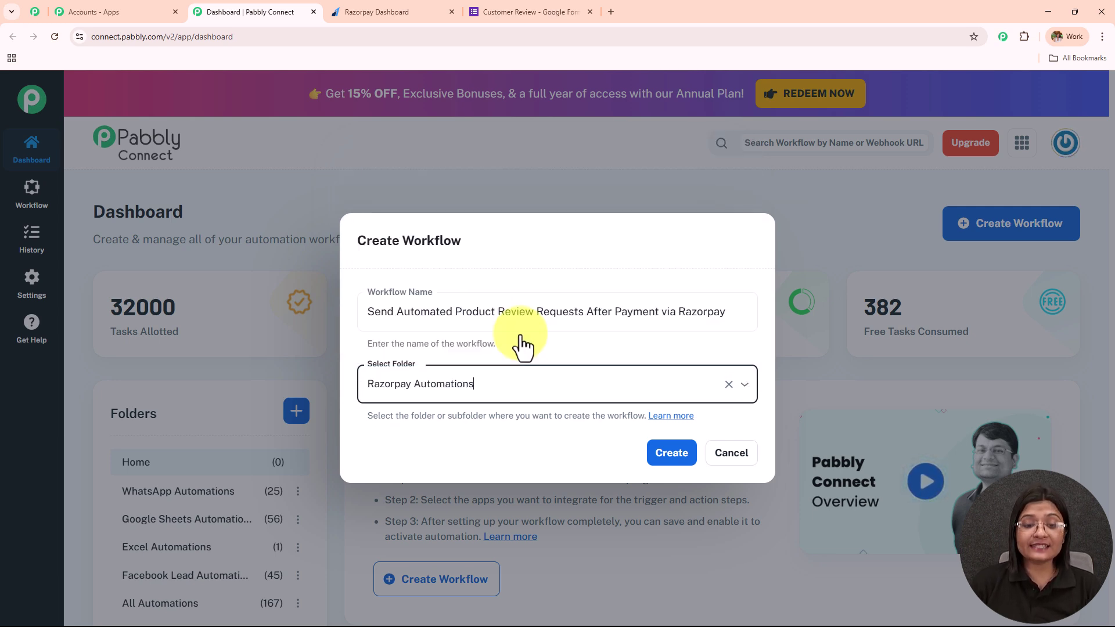
{"action": "left_click", "coordinate": [661, 454]}
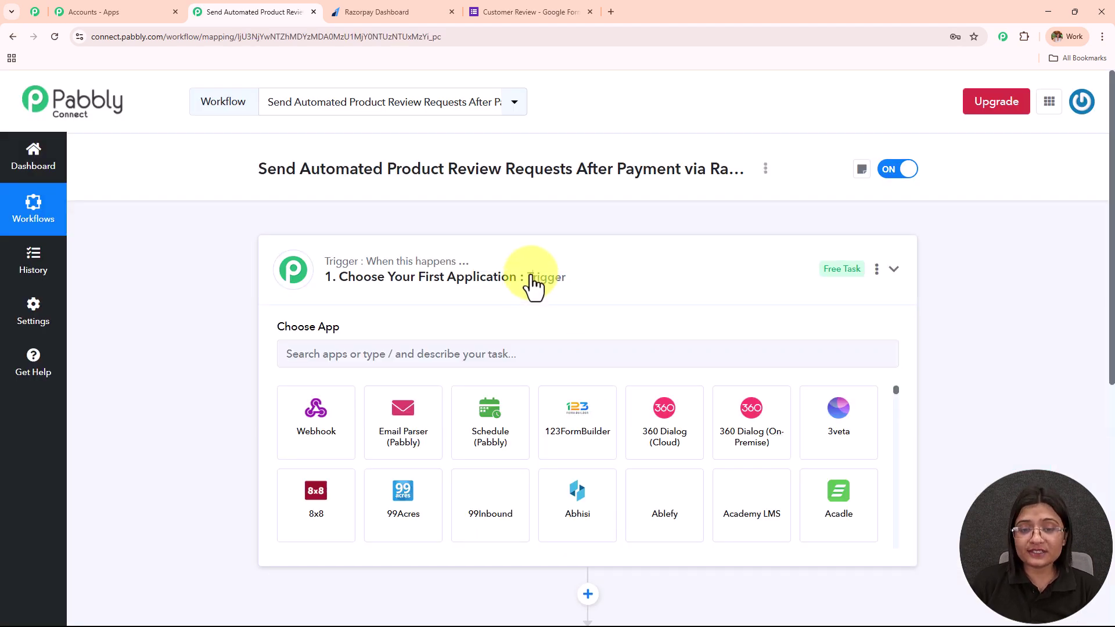
Step: Collapse the blank trigger step's app list and bring up the Razorpay Dashboard tab
{"action": "left_click", "coordinate": [545, 285]}
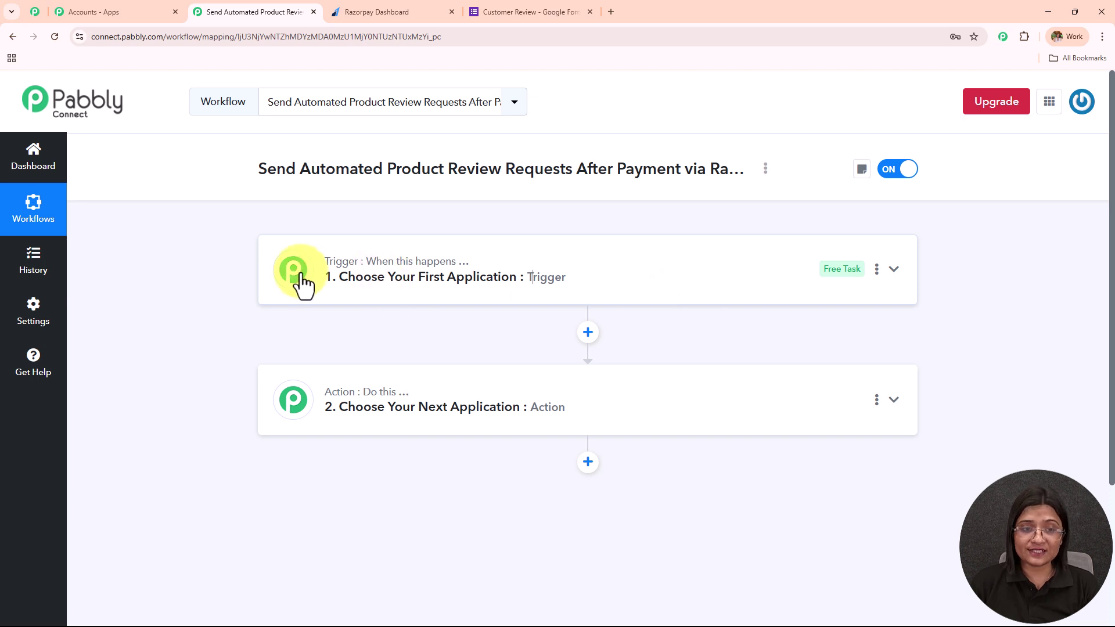
{"action": "left_click_drag", "start_coordinate": [255, 168], "coordinate": [749, 185]}
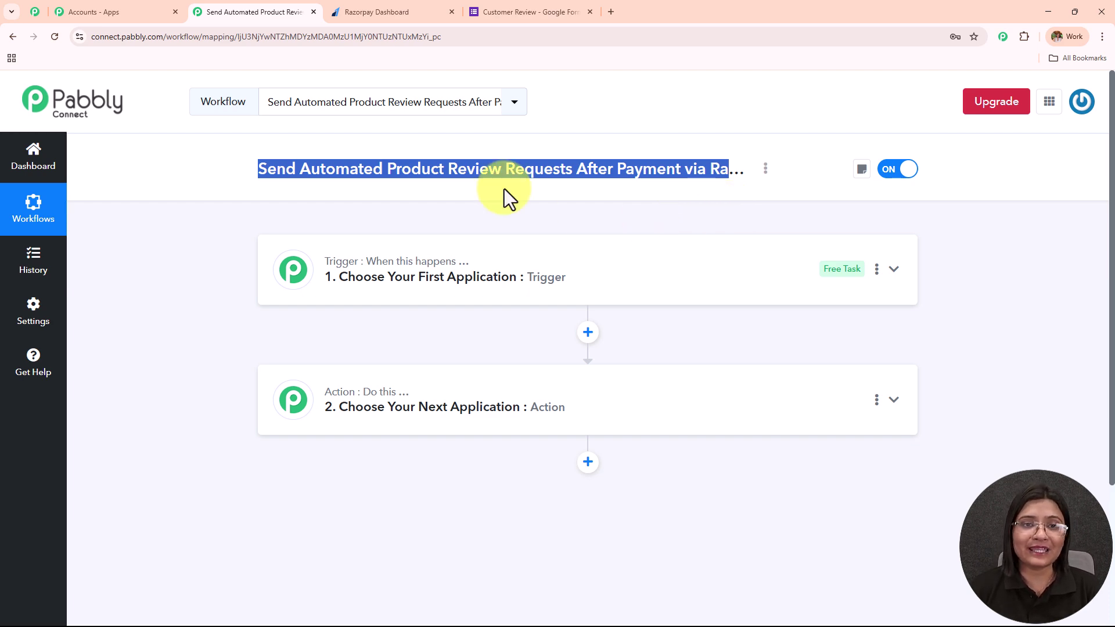
{"action": "left_click", "coordinate": [409, 4]}
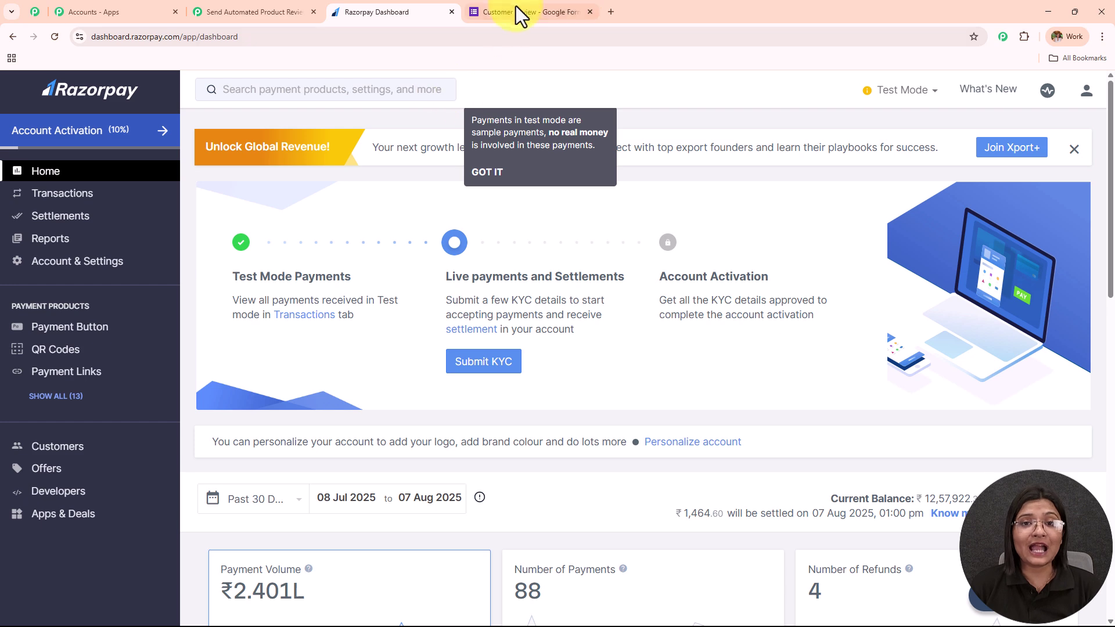
Step: Scroll through the Customer Review form's questions, then return to the Pabbly review-request workflow
{"action": "left_click", "coordinate": [516, 11]}
{"action": "scroll", "coordinate": [610, 267], "scroll_direction": "down", "scroll_amount": 5}
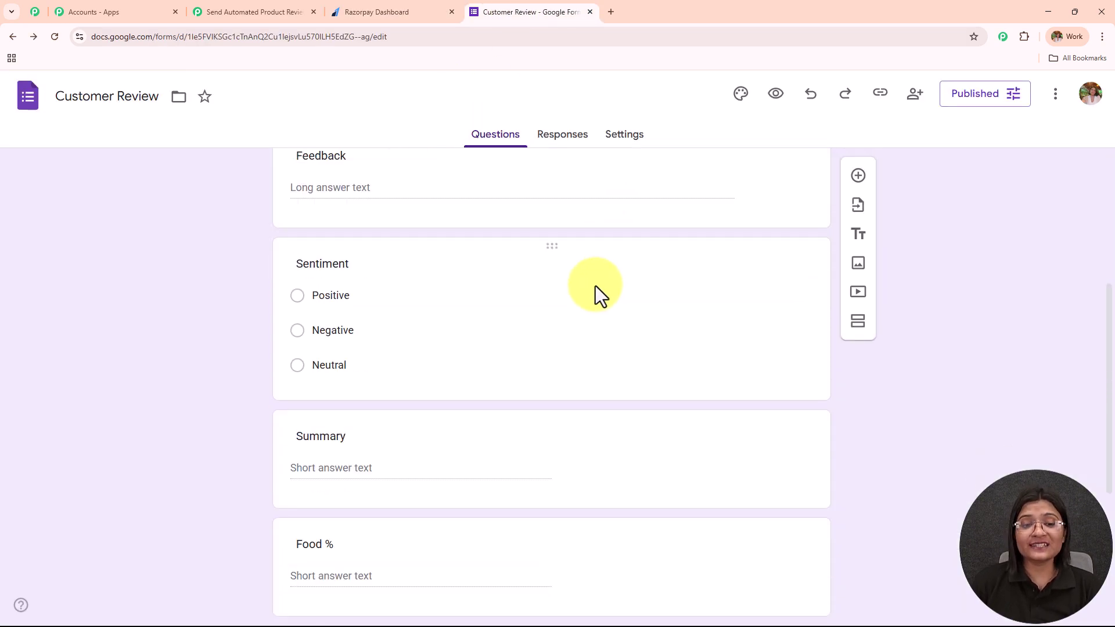
{"action": "scroll", "coordinate": [590, 294], "scroll_direction": "down", "scroll_amount": 5}
{"action": "scroll", "coordinate": [587, 298], "scroll_direction": "up", "scroll_amount": 10}
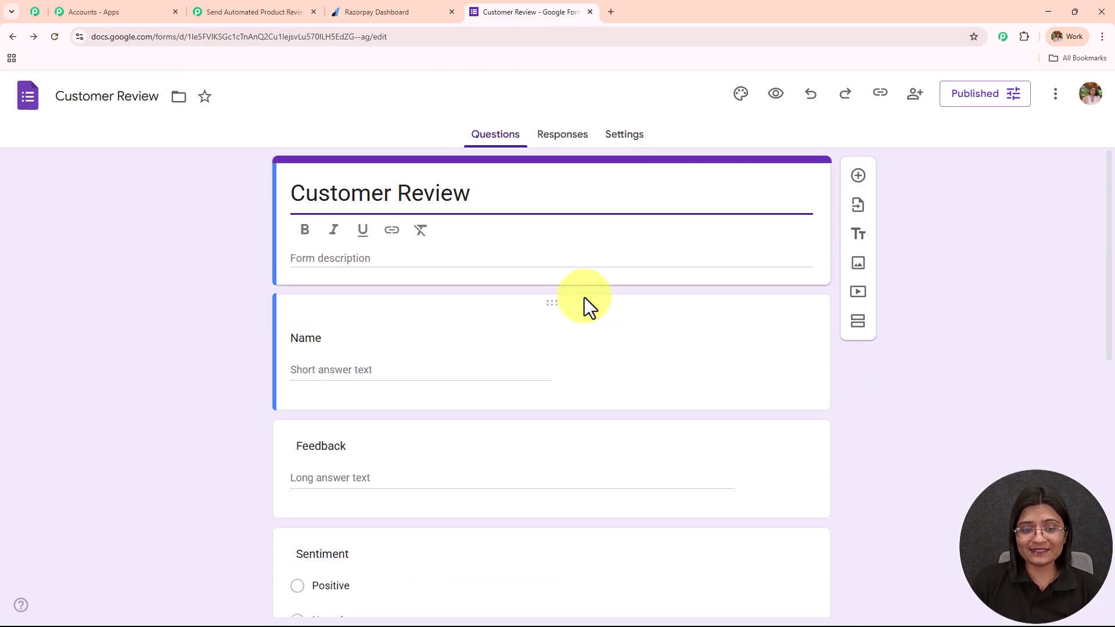
{"action": "key", "text": "ctrl+3"}
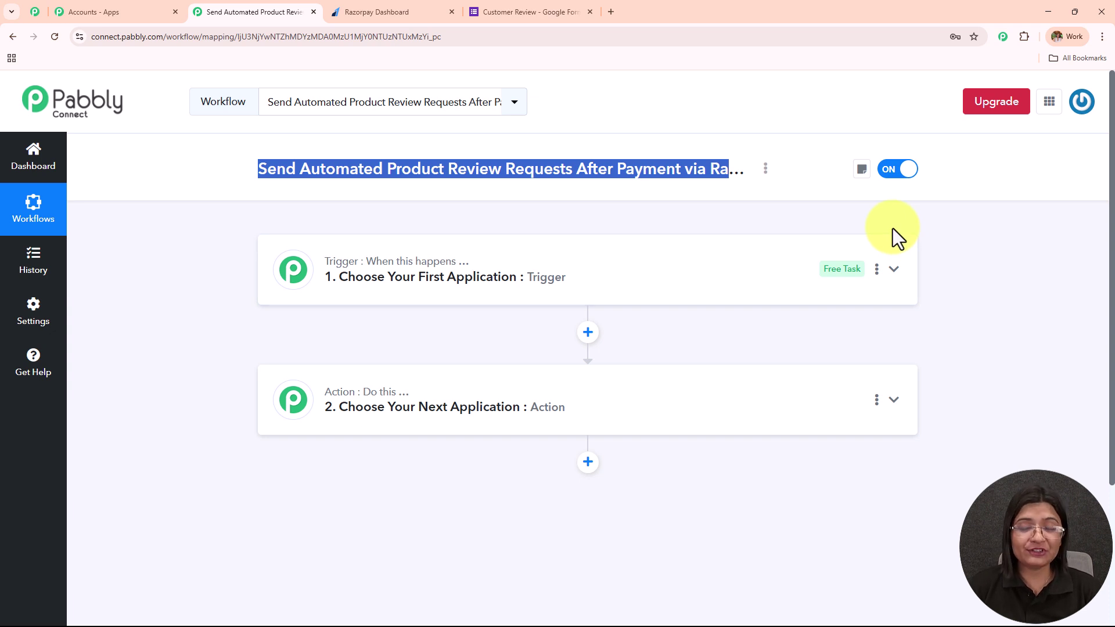
{"action": "left_click", "coordinate": [498, 14]}
{"action": "scroll", "coordinate": [563, 311], "scroll_direction": "down", "scroll_amount": 5}
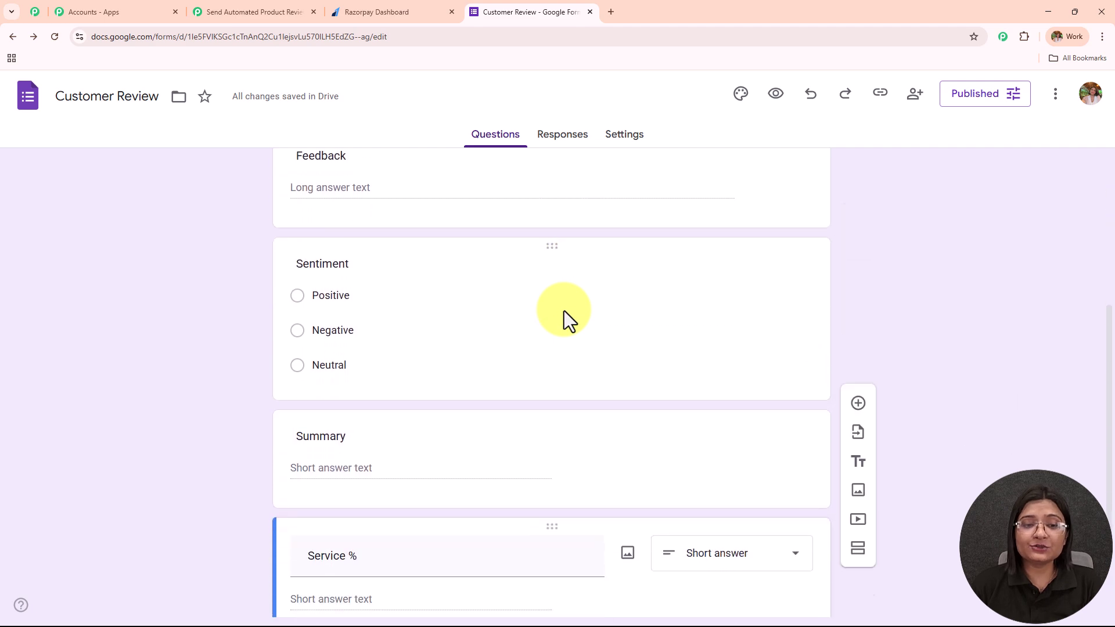
{"action": "scroll", "coordinate": [563, 312], "scroll_direction": "up", "scroll_amount": 2}
{"action": "scroll", "coordinate": [563, 313], "scroll_direction": "up", "scroll_amount": 3}
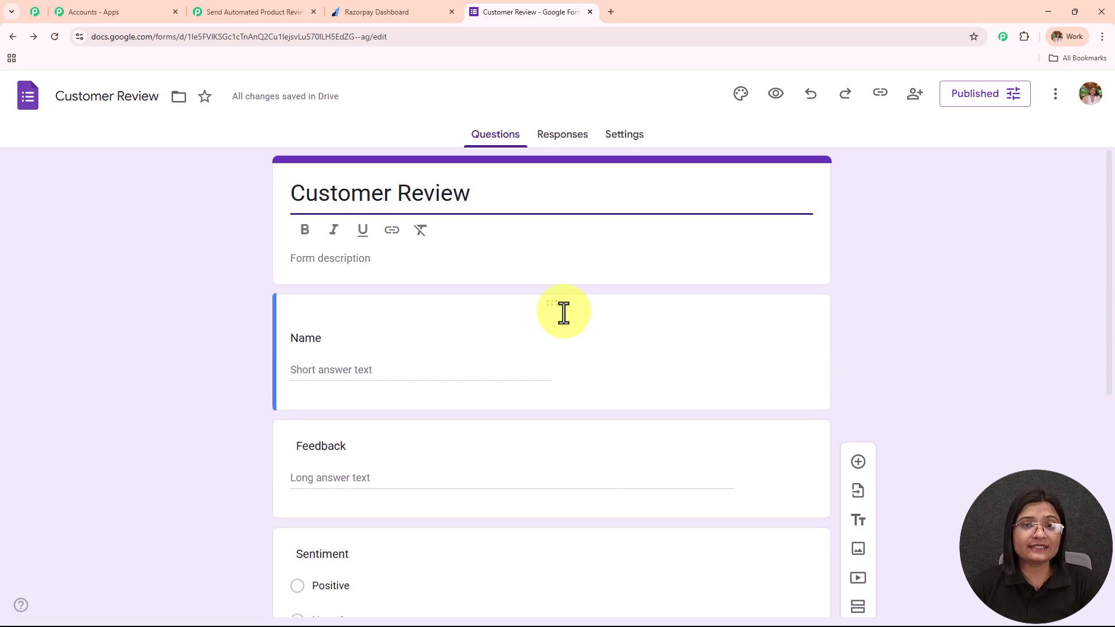
{"action": "left_click", "coordinate": [216, 8]}
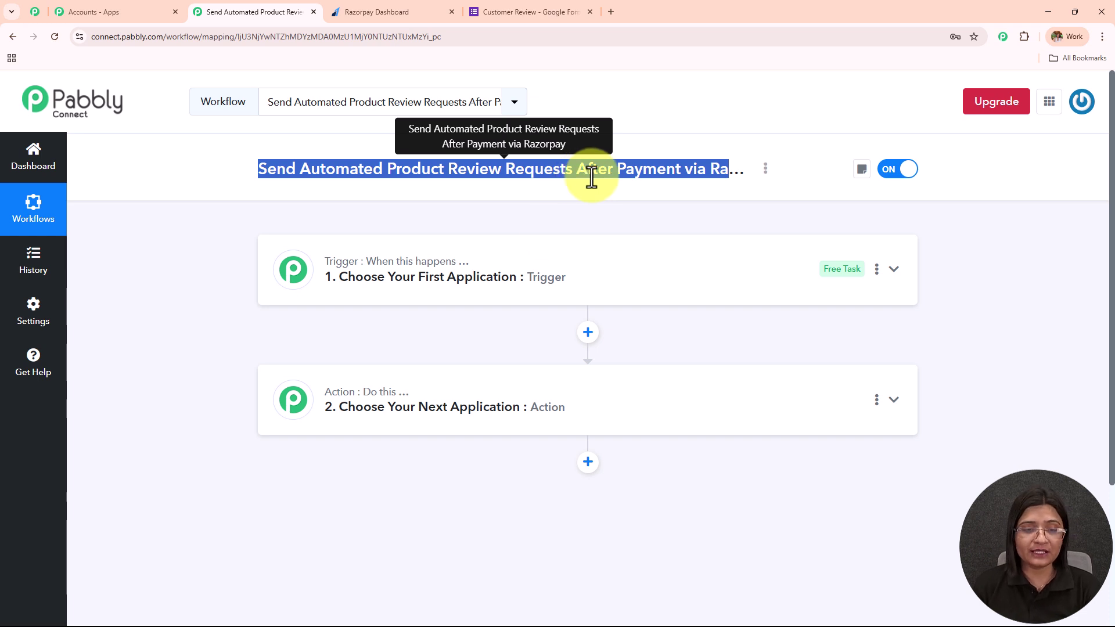
Step: Set the trigger to Razorpay with the Payment Captured event
{"action": "left_click", "coordinate": [510, 282]}
{"action": "left_click", "coordinate": [369, 355]}
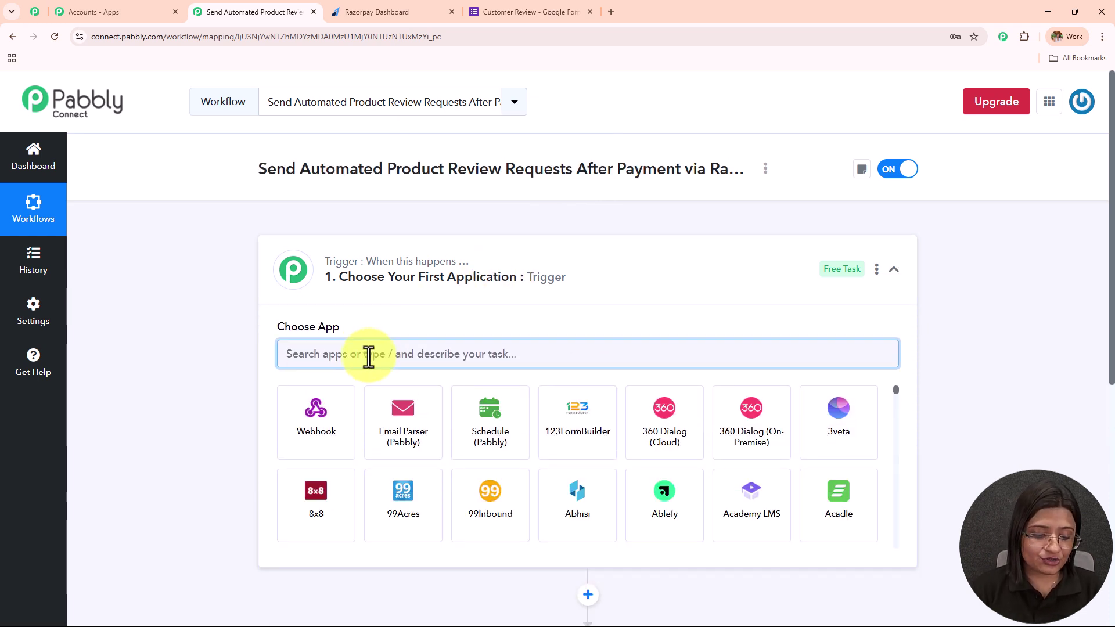
{"action": "type", "text": "Razop"}
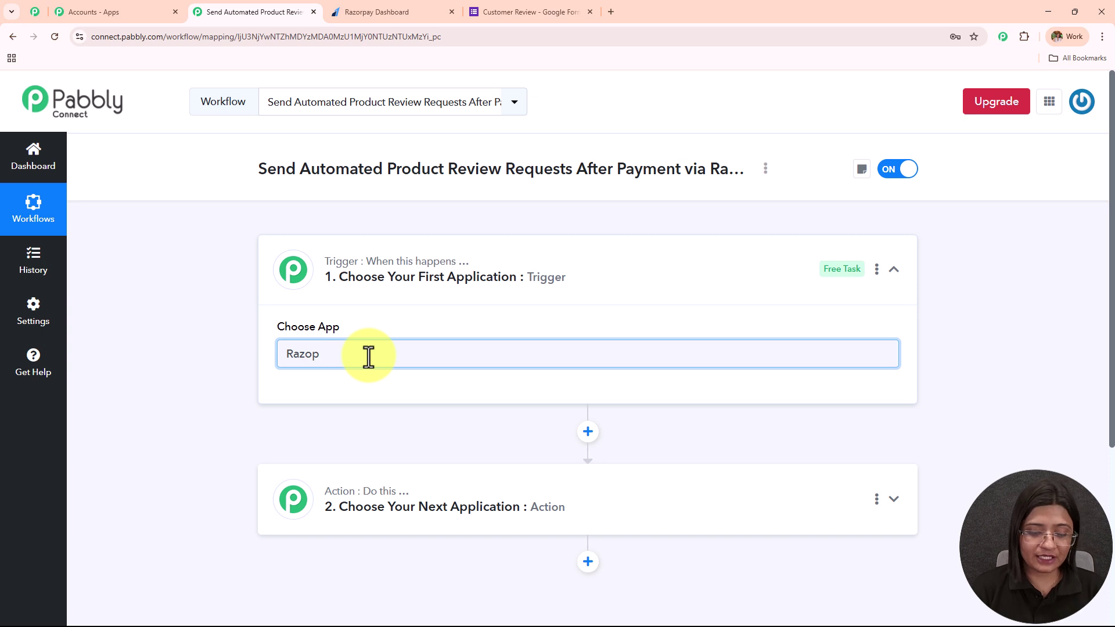
{"action": "key", "text": "BackSpace"}
{"action": "type", "text": "r"}
{"action": "left_click", "coordinate": [332, 459]}
{"action": "left_click", "coordinate": [348, 427]}
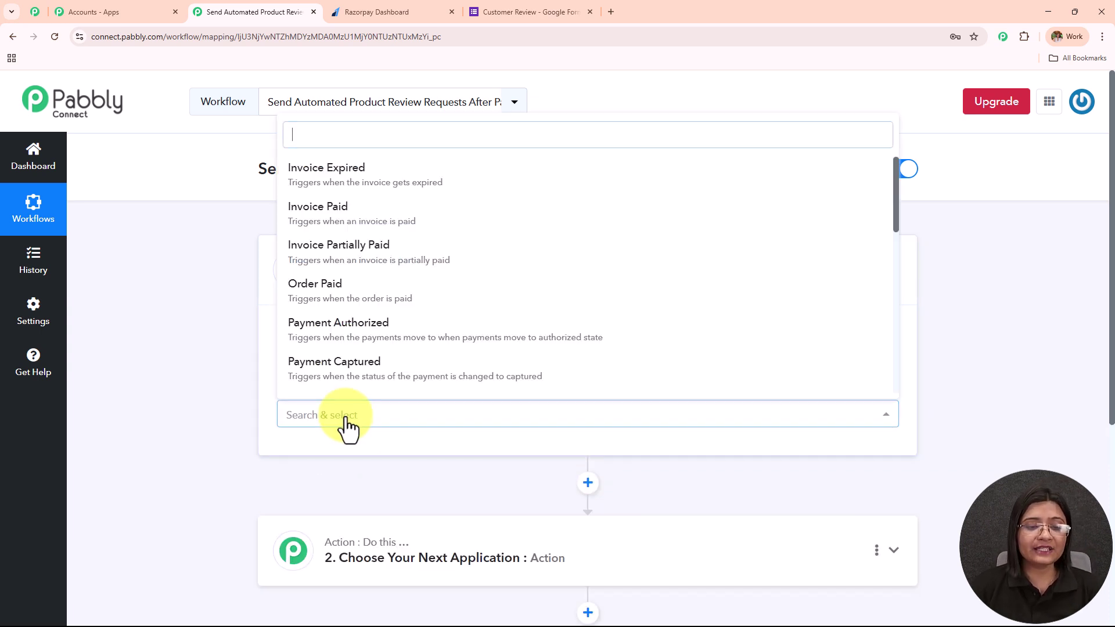
{"action": "left_click", "coordinate": [355, 375]}
Step: Read the webhook setup instructions, then go to the Razorpay dashboard
{"action": "scroll", "coordinate": [494, 366], "scroll_direction": "down", "scroll_amount": 3}
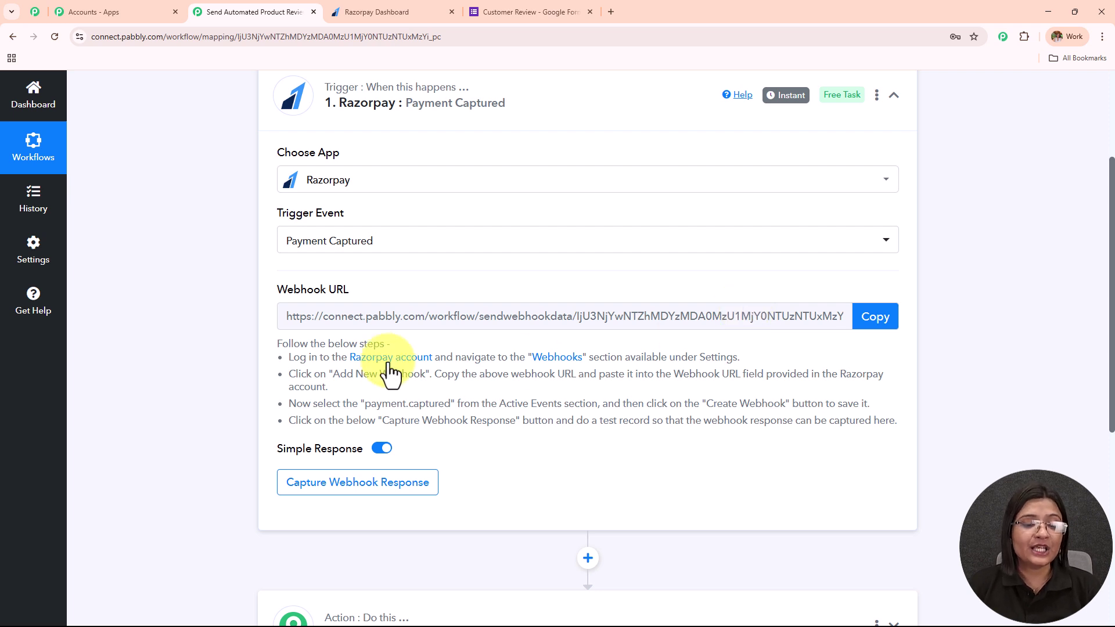
{"action": "left_click_drag", "start_coordinate": [278, 343], "coordinate": [602, 477]}
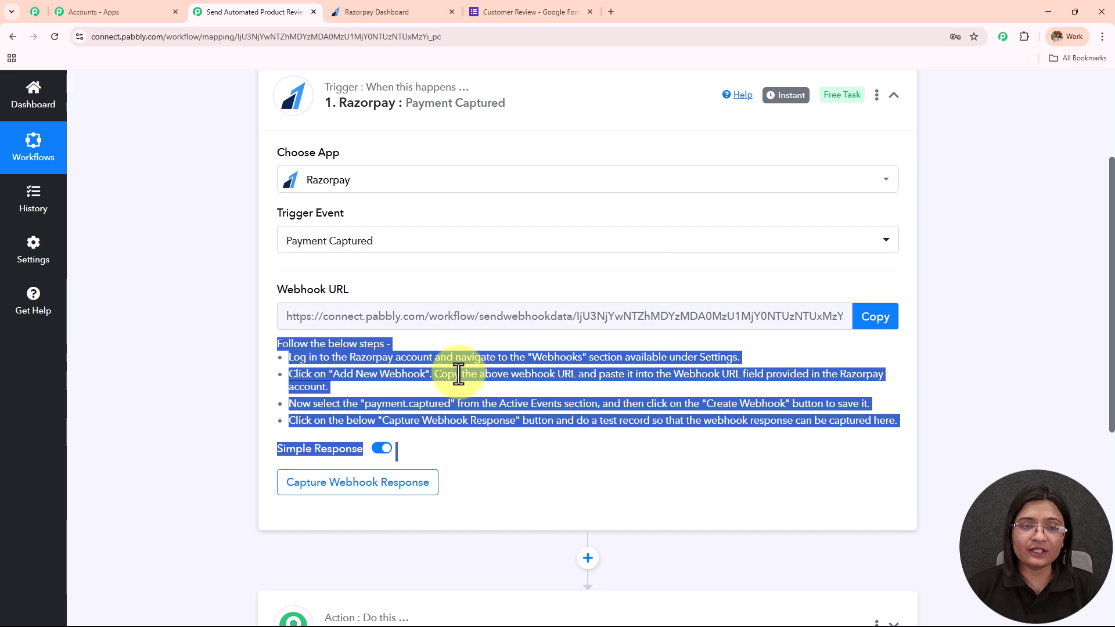
{"action": "left_click", "coordinate": [385, 11]}
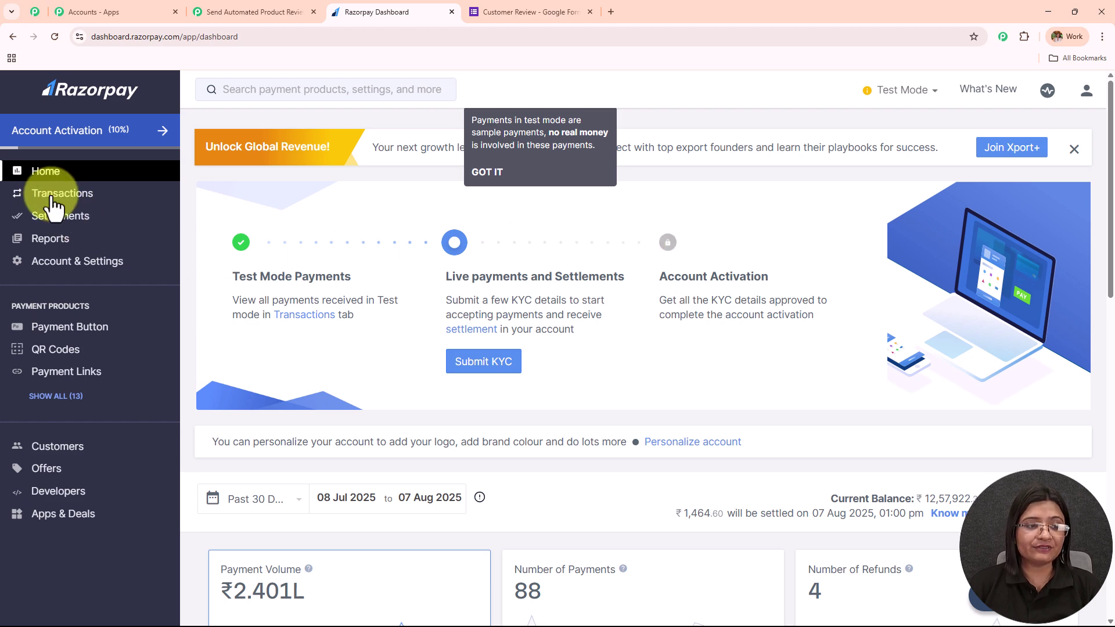
Step: Add a new webhook under Developers > Webhooks with the copied Pabbly webhook URL
{"action": "left_click", "coordinate": [71, 493]}
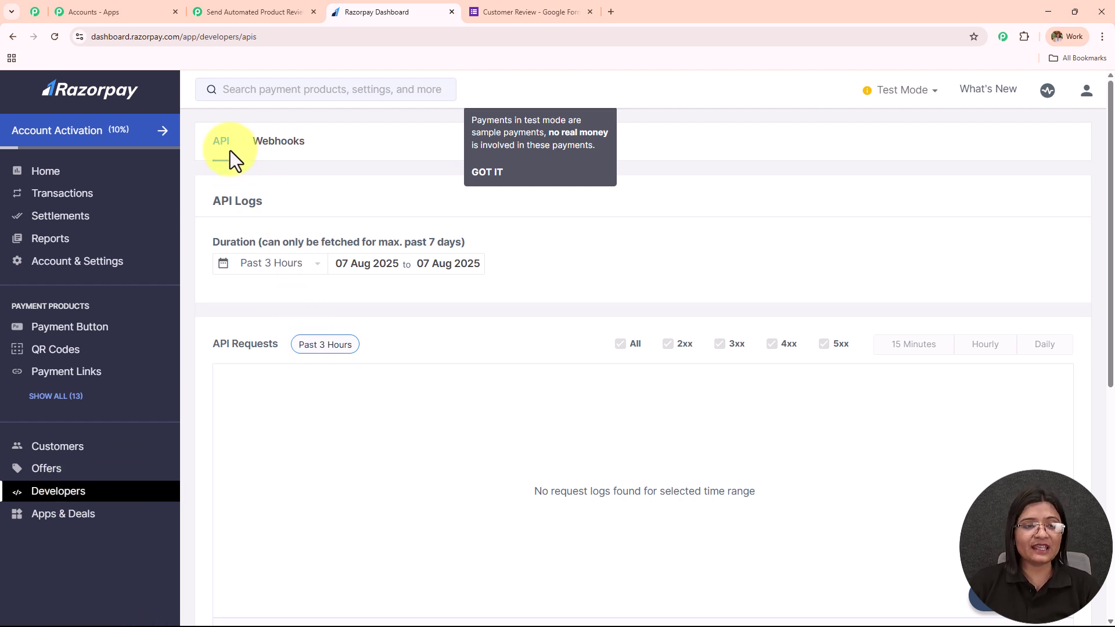
{"action": "left_click", "coordinate": [299, 152]}
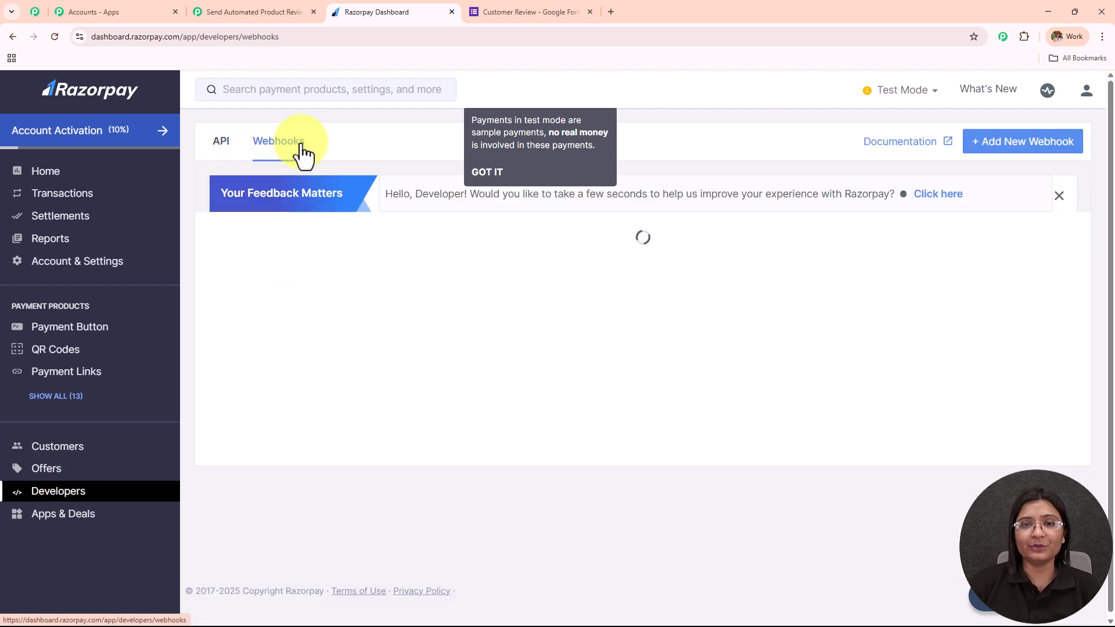
{"action": "left_click", "coordinate": [1054, 152]}
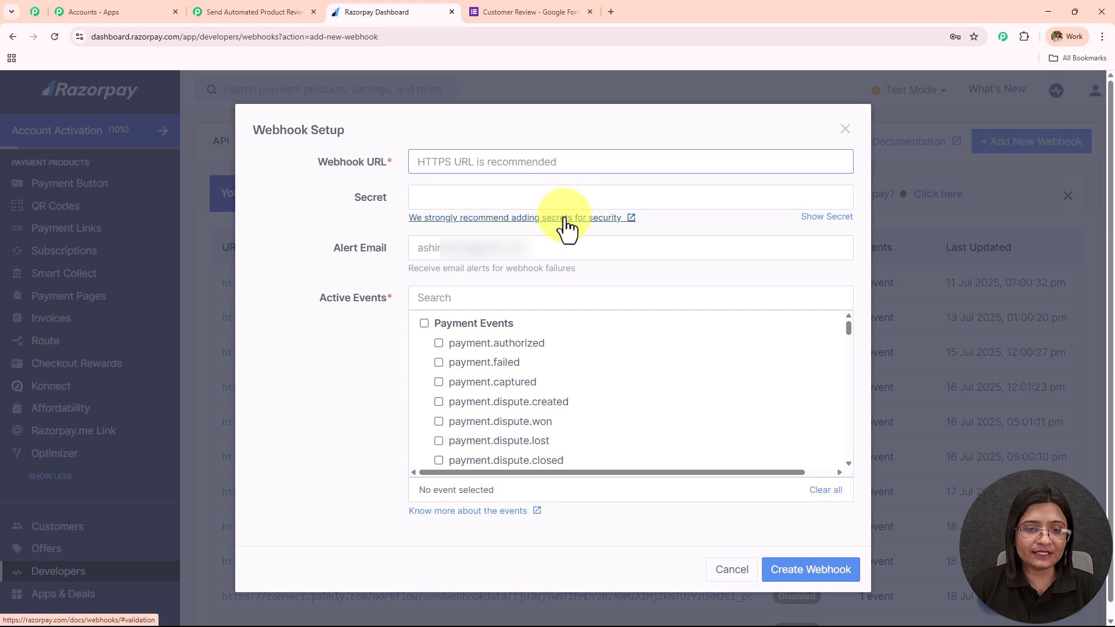
{"action": "double_click", "coordinate": [319, 162]}
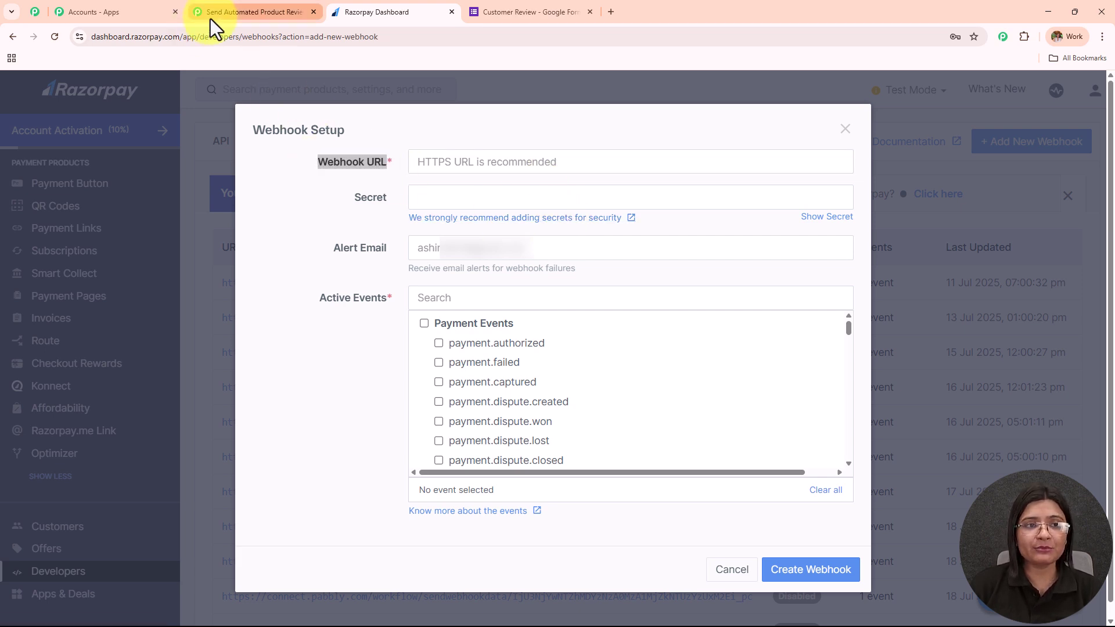
{"action": "left_click", "coordinate": [213, 14]}
{"action": "left_click", "coordinate": [868, 330]}
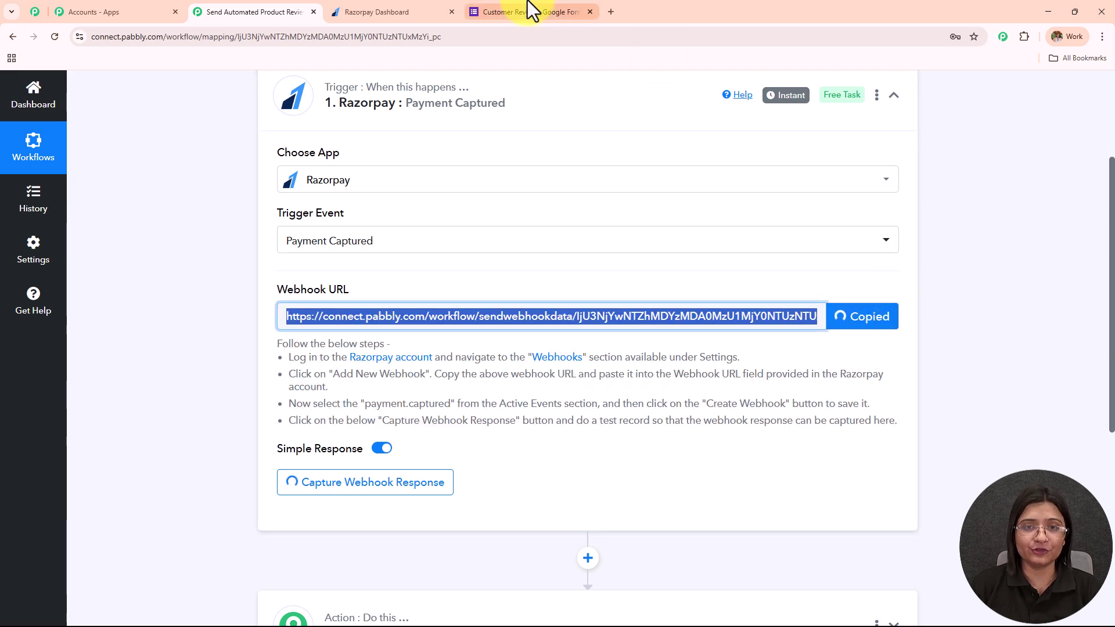
{"action": "left_click", "coordinate": [384, 9]}
{"action": "left_click", "coordinate": [450, 164]}
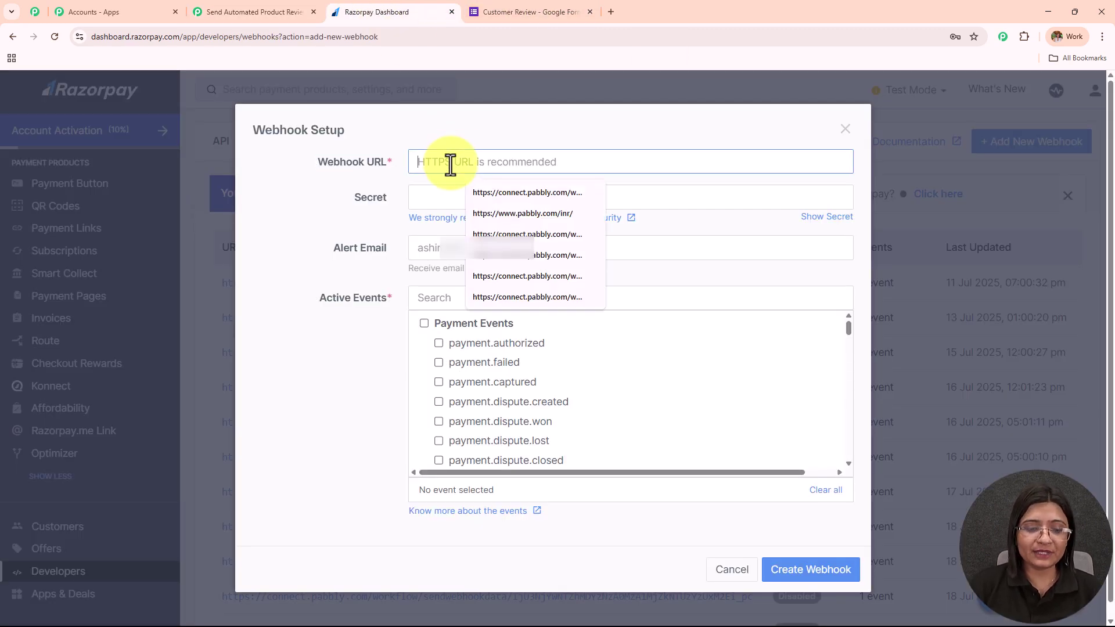
{"action": "key", "text": "ctrl+v"}
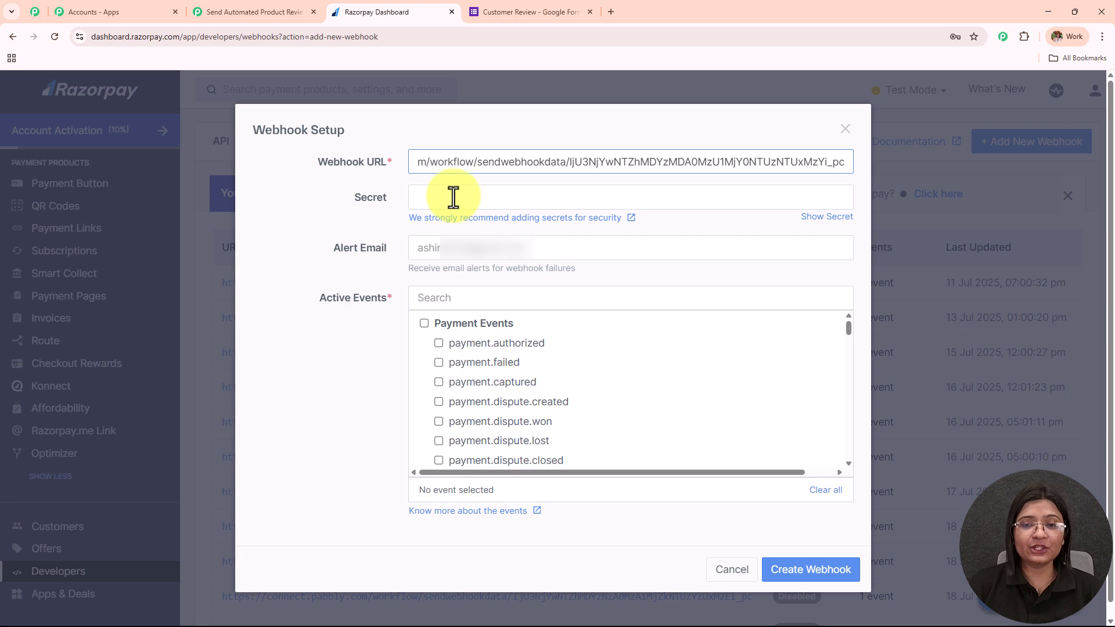
{"action": "left_click", "coordinate": [453, 197]}
{"action": "type", "text": "123"}
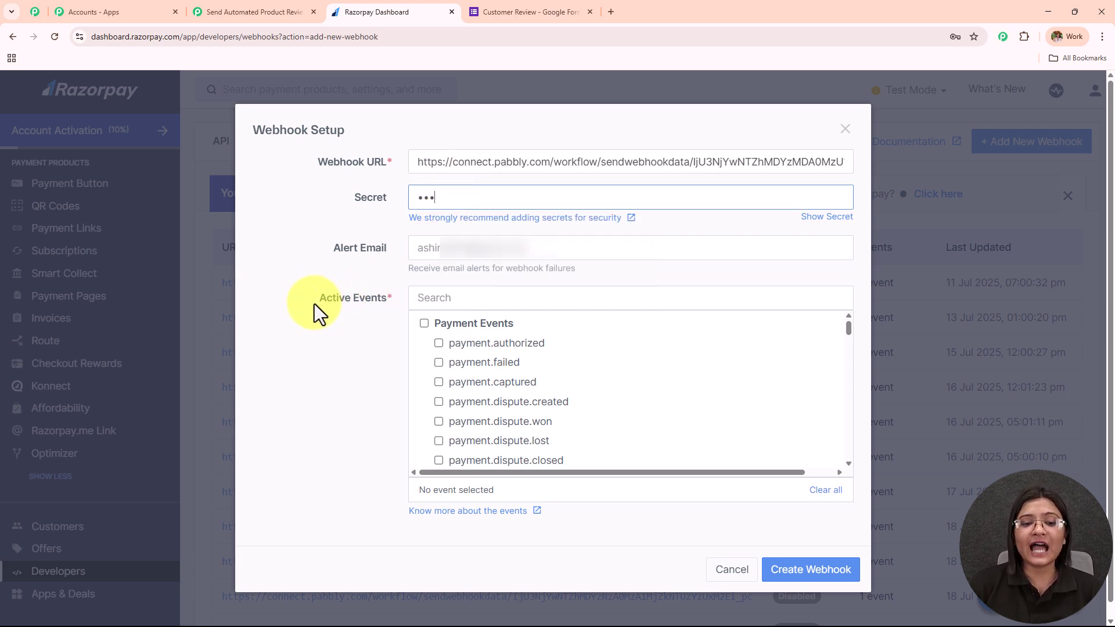
{"action": "left_click_drag", "start_coordinate": [313, 302], "coordinate": [410, 298]}
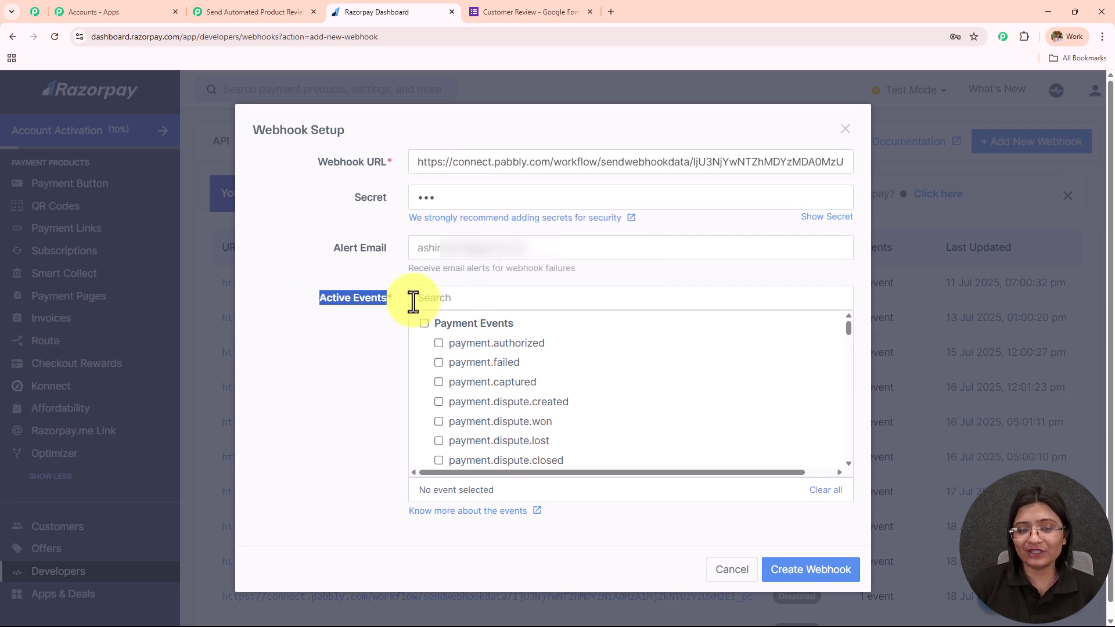
{"action": "left_click", "coordinate": [438, 382]}
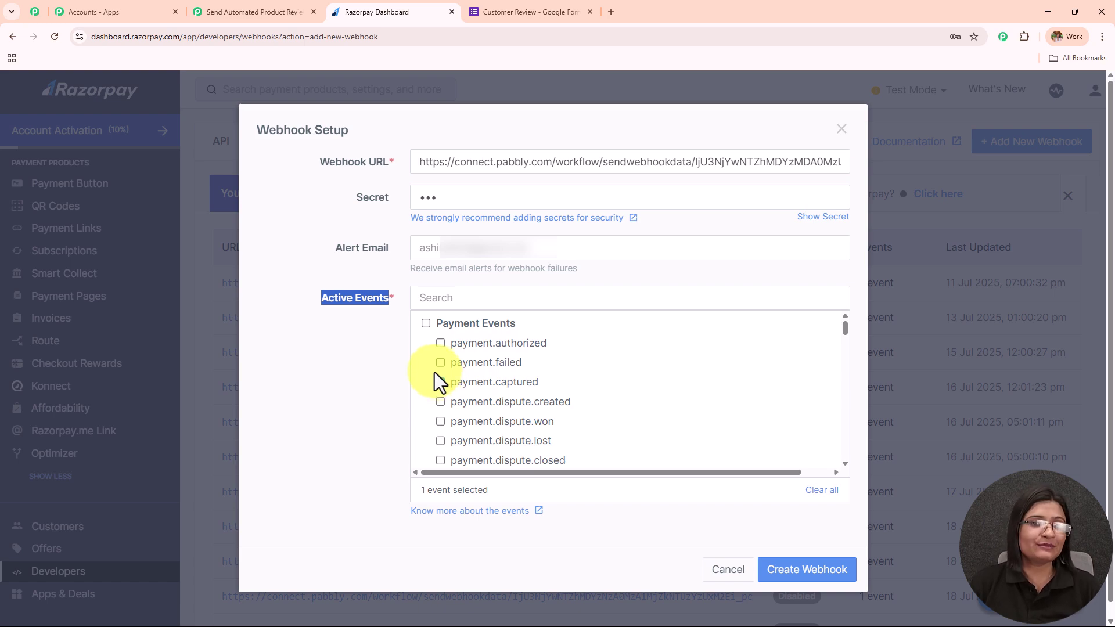
{"action": "left_click", "coordinate": [788, 574]}
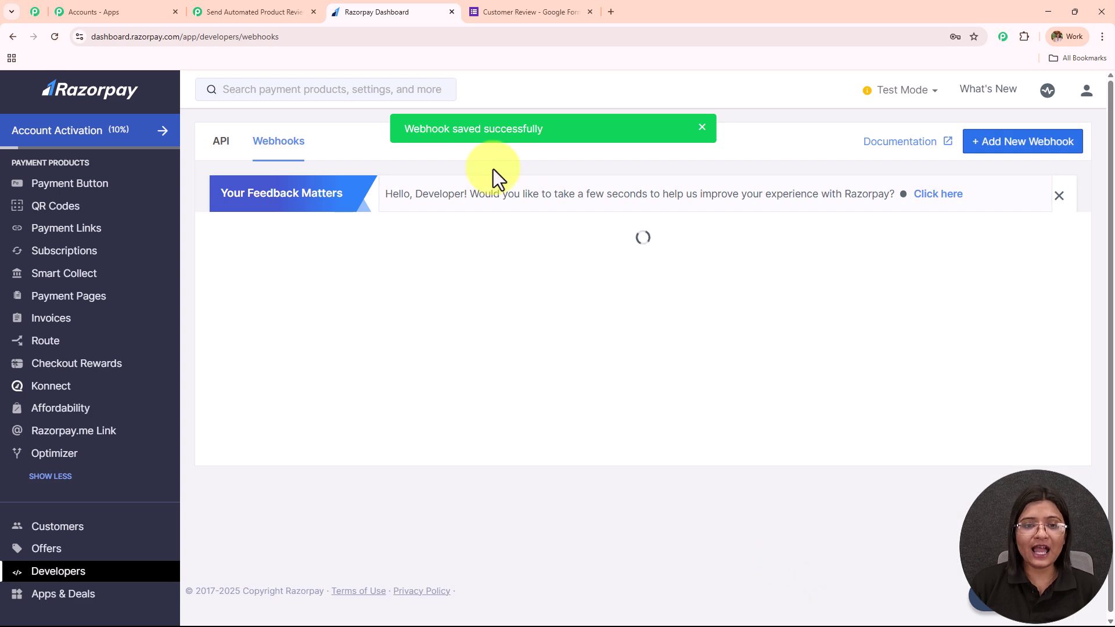
Step: In the Pabbly trigger, read the note that a test payment is needed to capture a response
{"action": "left_click_drag", "start_coordinate": [398, 131], "coordinate": [654, 162]}
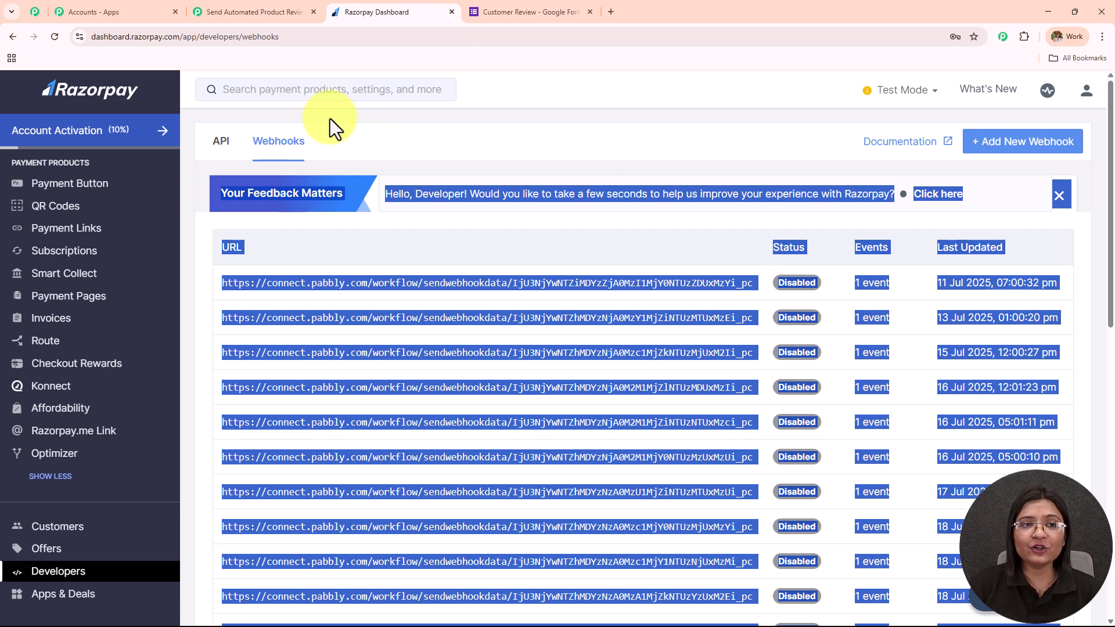
{"action": "left_click", "coordinate": [256, 12]}
{"action": "scroll", "coordinate": [571, 237], "scroll_direction": "down", "scroll_amount": 3}
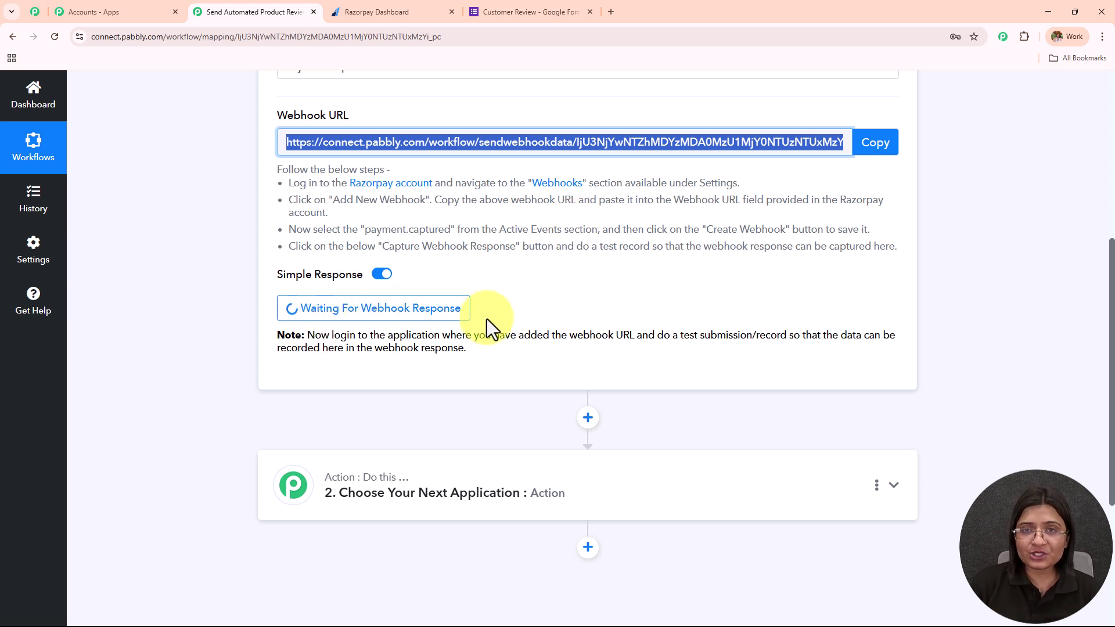
{"action": "left_click", "coordinate": [308, 336]}
{"action": "left_click_drag", "start_coordinate": [397, 342], "coordinate": [489, 356]}
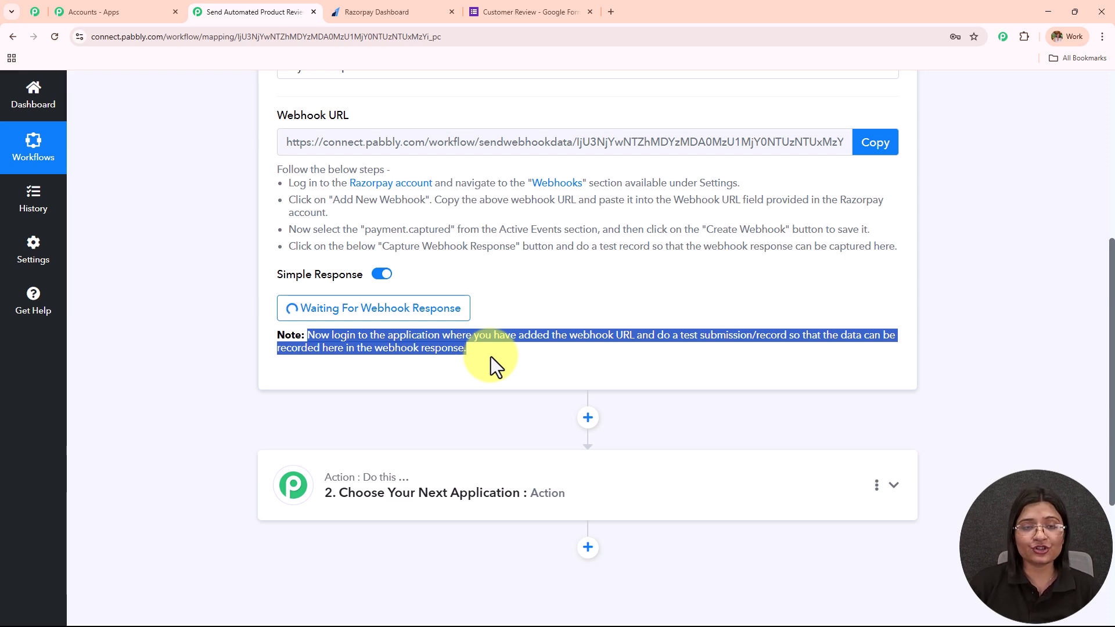
Step: Check the waiting Pabbly trigger once more and settle on the Razorpay webhooks list
{"action": "left_click", "coordinate": [391, 10]}
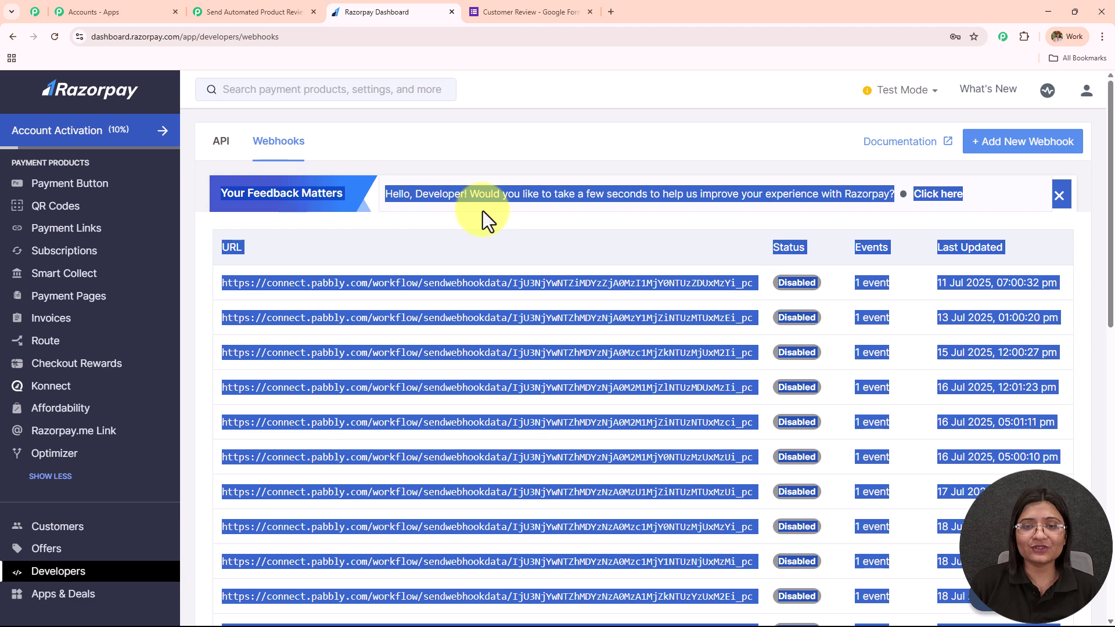
{"action": "left_click", "coordinate": [518, 151]}
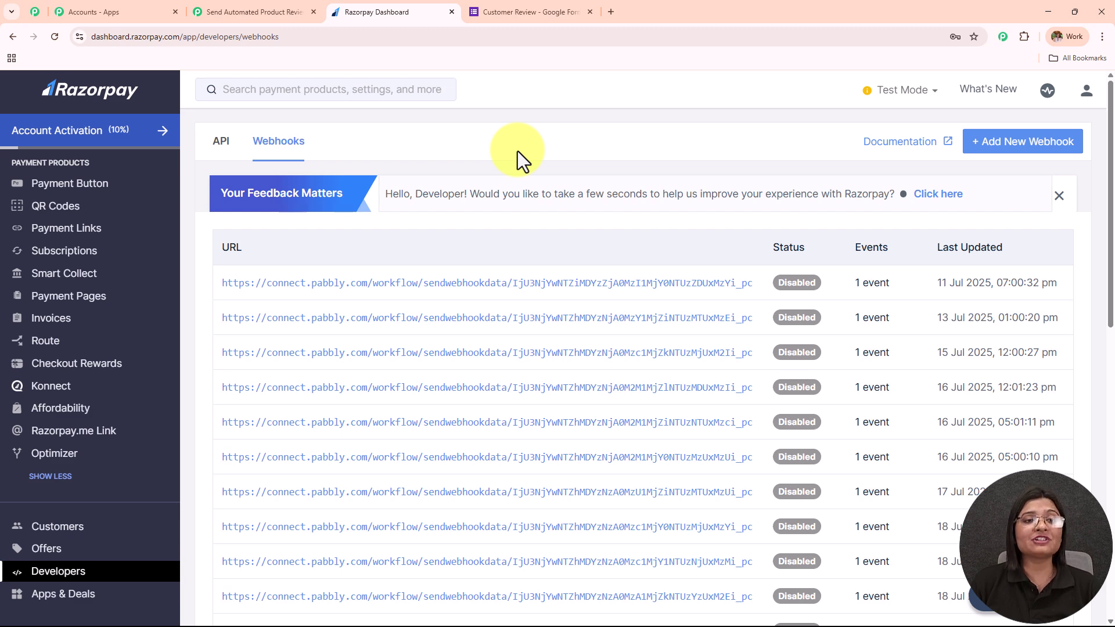
{"action": "left_click", "coordinate": [256, 11]}
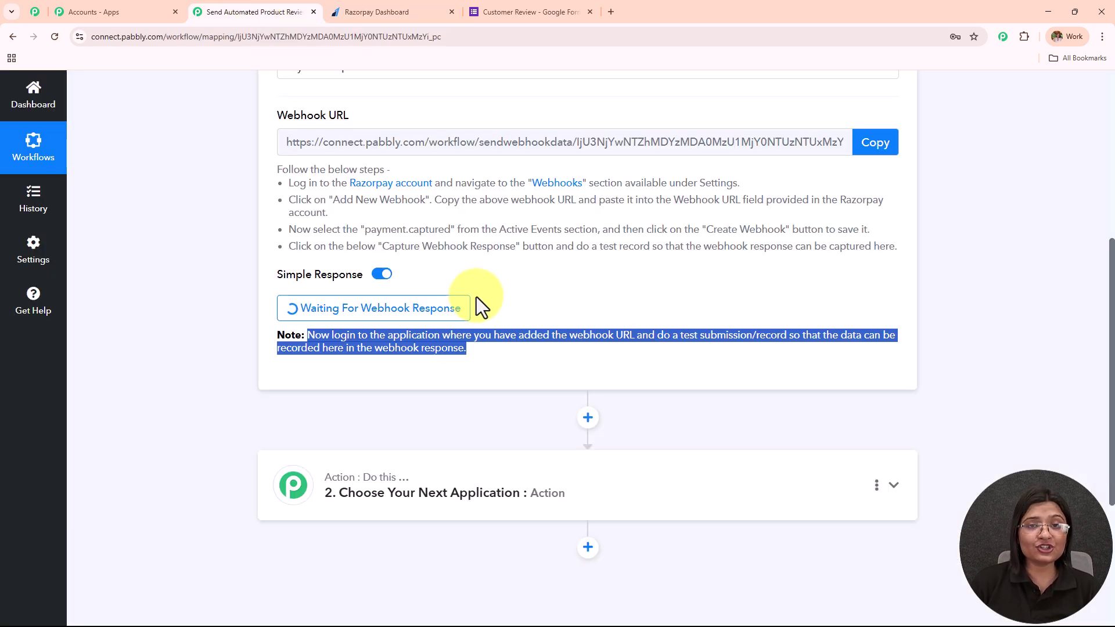
{"action": "scroll", "coordinate": [471, 294], "scroll_direction": "up", "scroll_amount": 2}
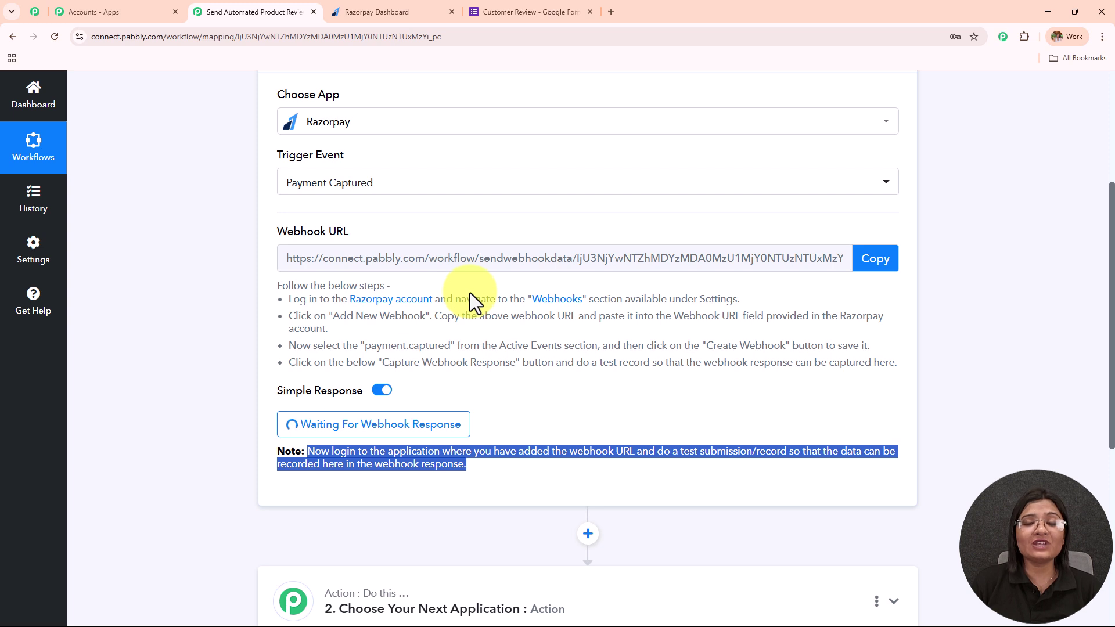
{"action": "scroll", "coordinate": [470, 292], "scroll_direction": "up", "scroll_amount": 1}
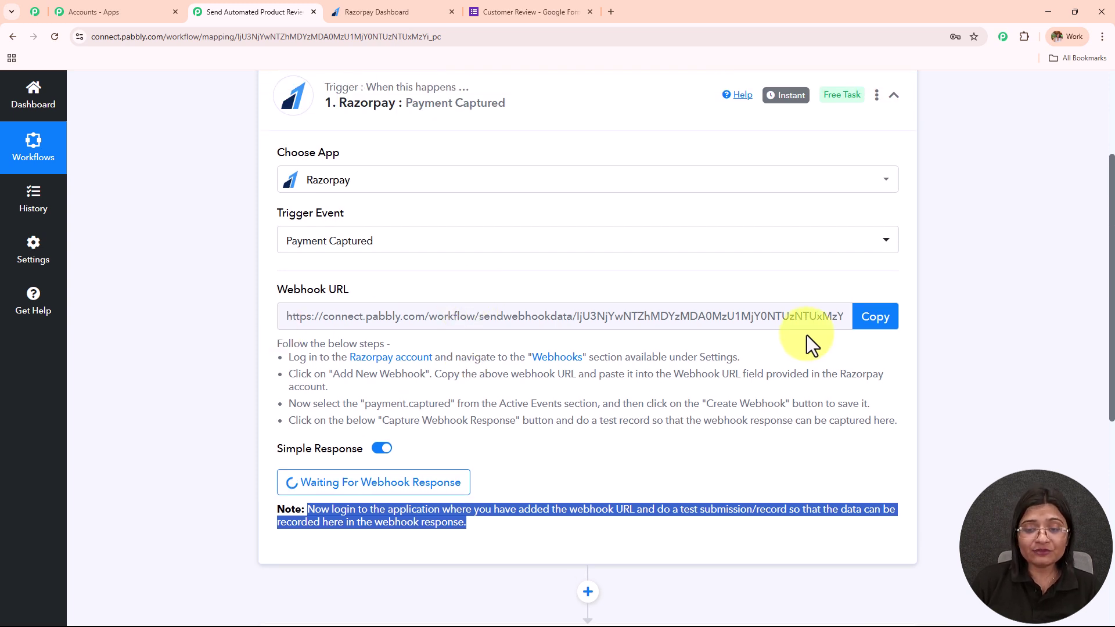
{"action": "scroll", "coordinate": [400, 297], "scroll_direction": "up", "scroll_amount": 3}
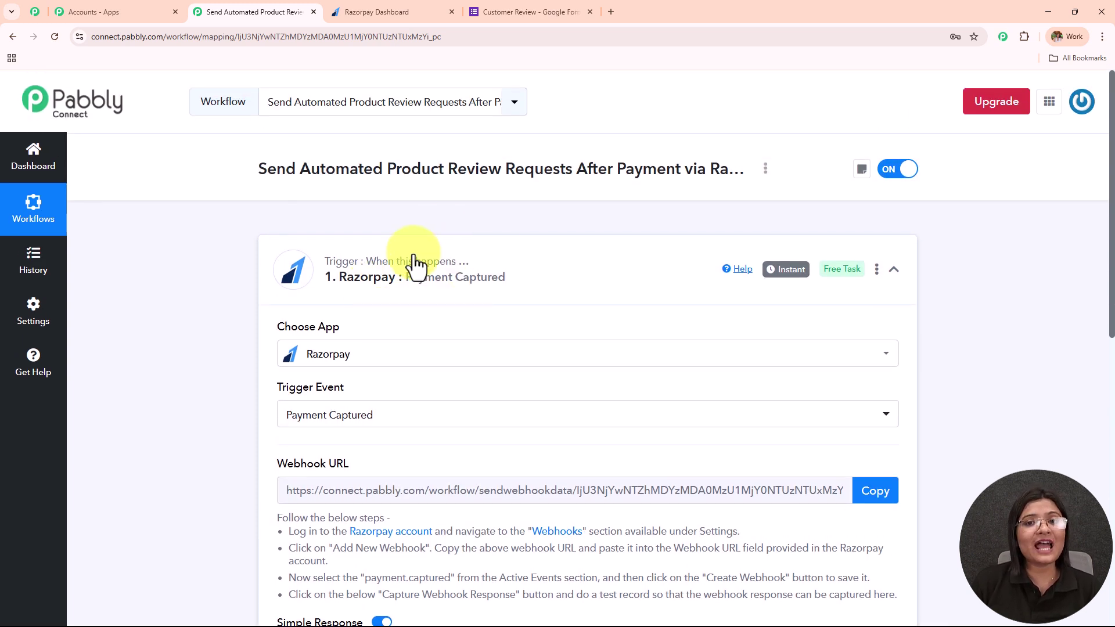
{"action": "scroll", "coordinate": [418, 261], "scroll_direction": "down", "scroll_amount": 6}
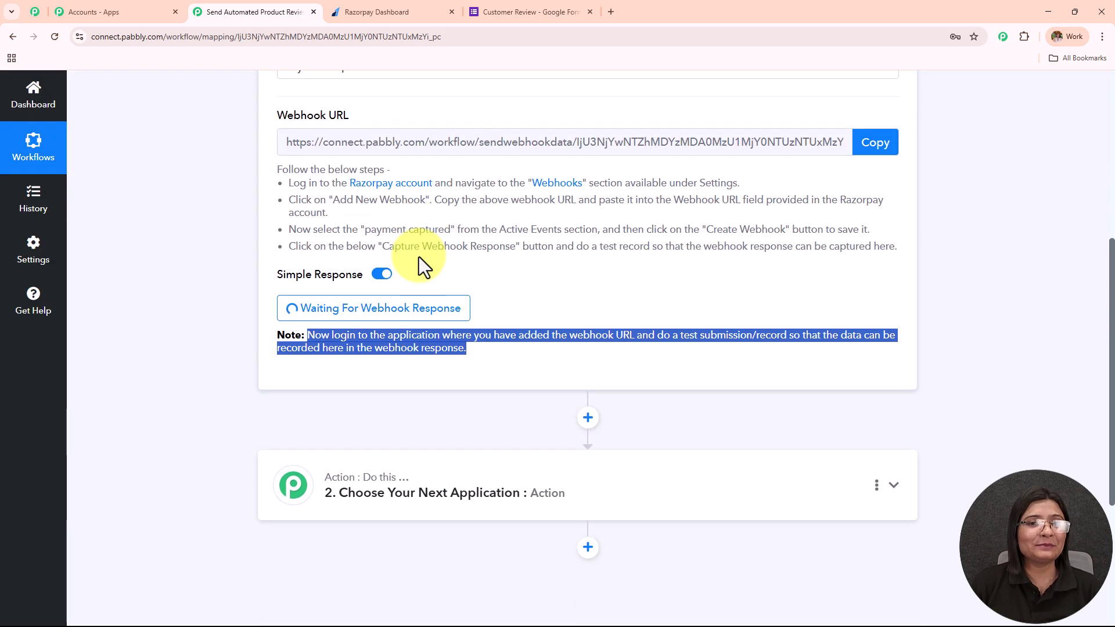
{"action": "left_click", "coordinate": [372, 7]}
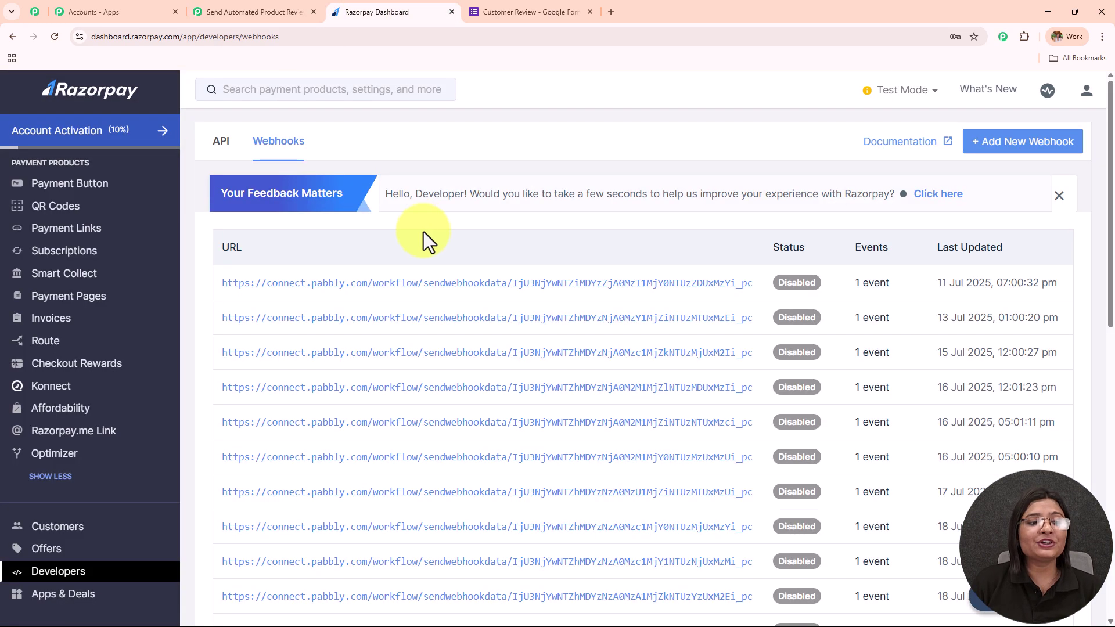
Step: Copy the Black T-shirt payment page link from Payment Pages and open it in a new tab
{"action": "left_click", "coordinate": [77, 299]}
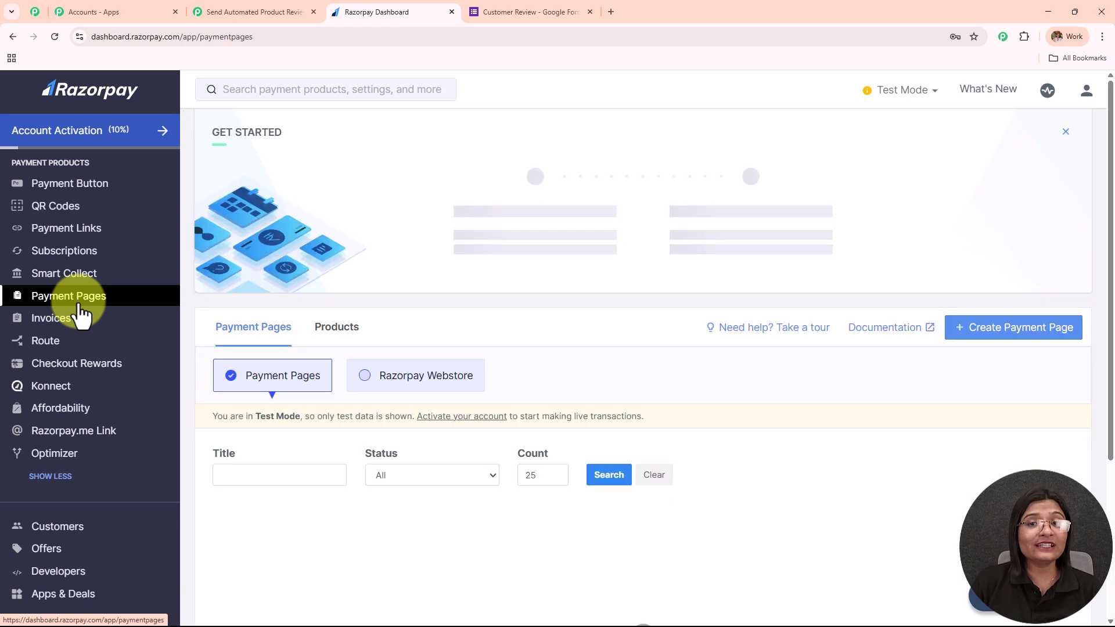
{"action": "scroll", "coordinate": [551, 227], "scroll_direction": "down", "scroll_amount": 6}
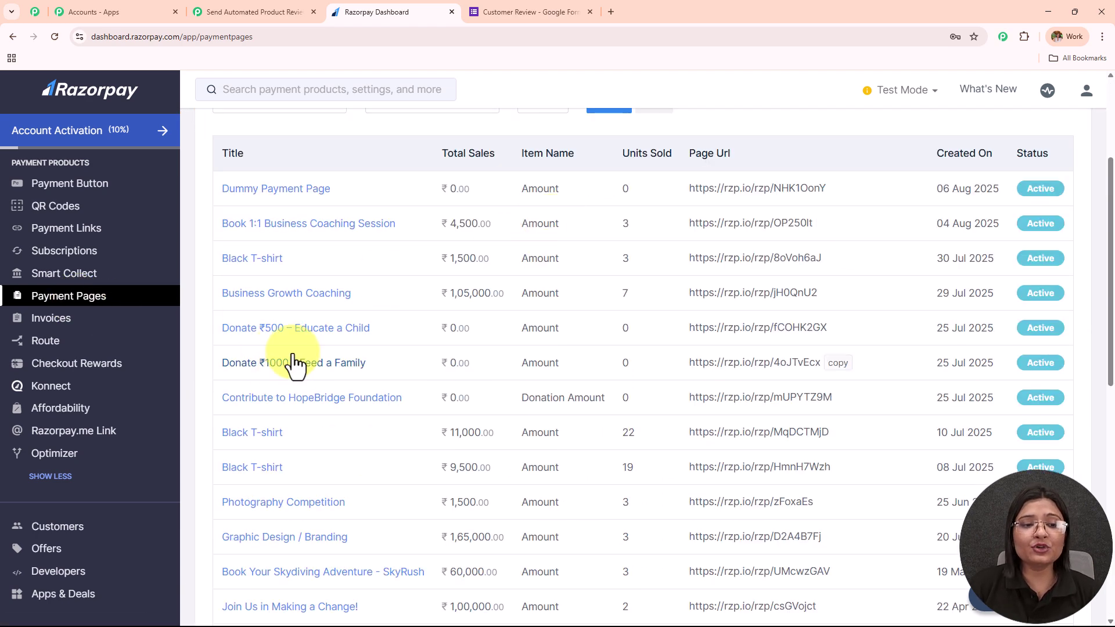
{"action": "left_click", "coordinate": [841, 259]}
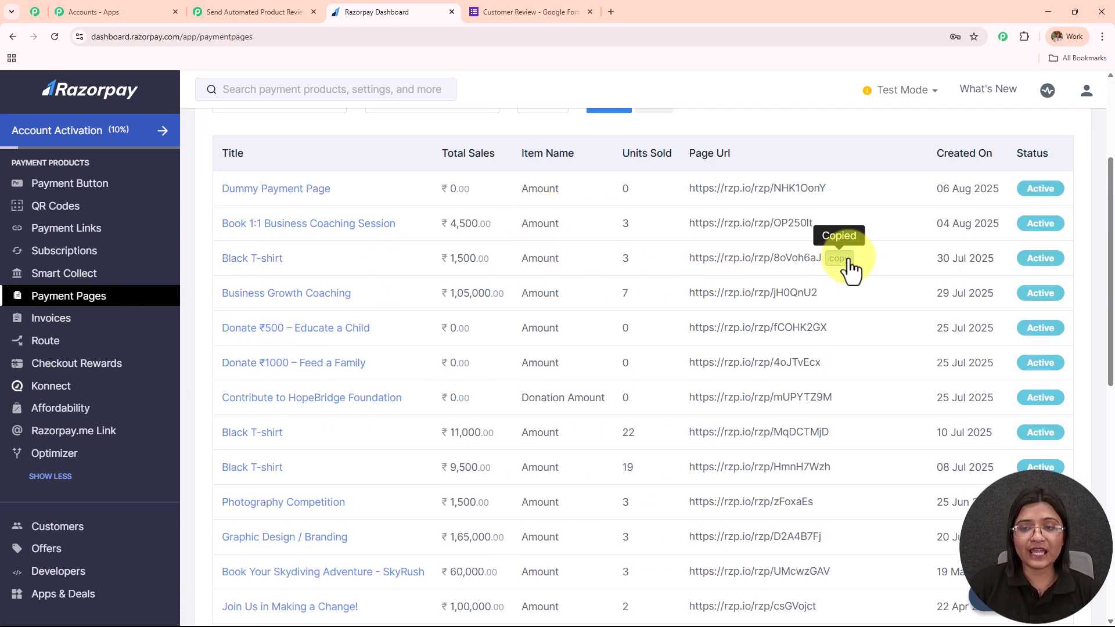
{"action": "left_click", "coordinate": [610, 12]}
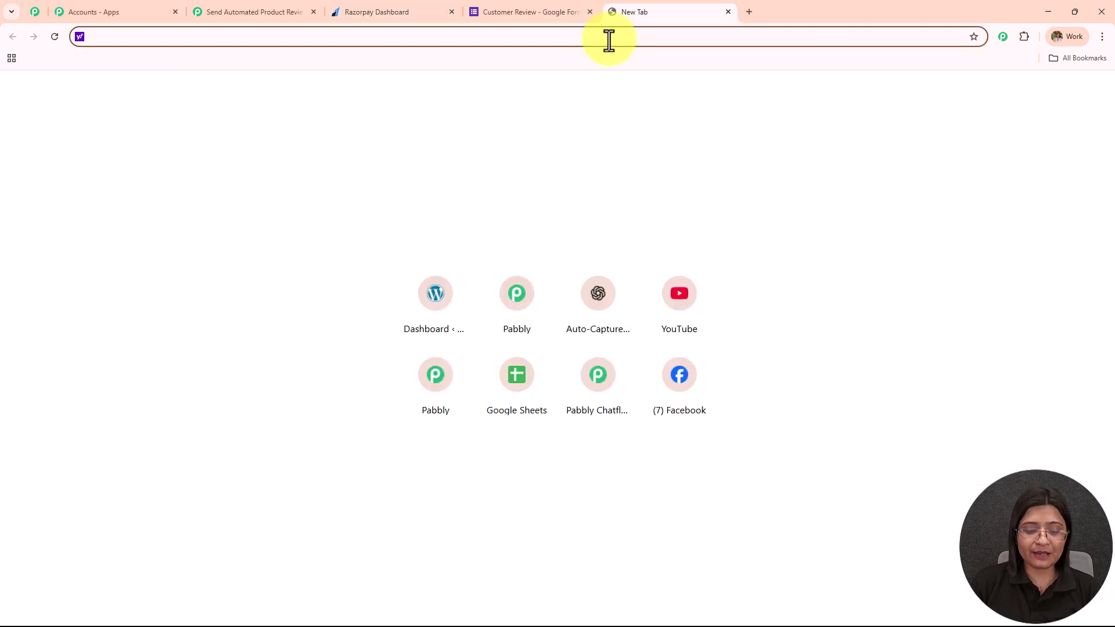
{"action": "key", "text": "ctrl+v"}
{"action": "key", "text": "Return"}
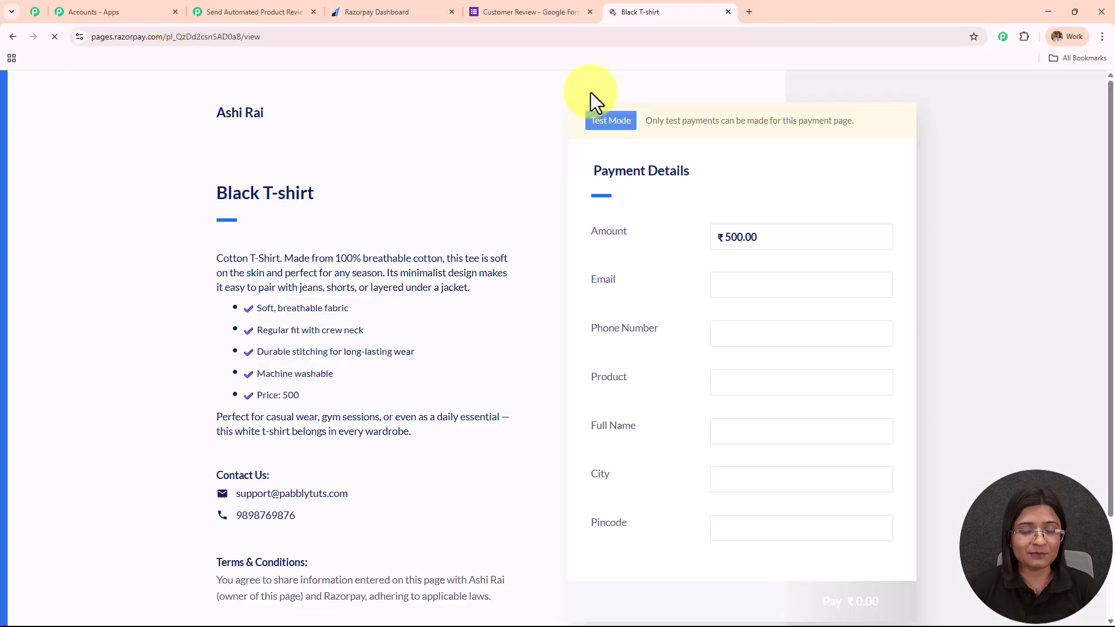
{"action": "scroll", "coordinate": [749, 233], "scroll_direction": "down", "scroll_amount": 2}
{"action": "scroll", "coordinate": [751, 244], "scroll_direction": "up", "scroll_amount": 2}
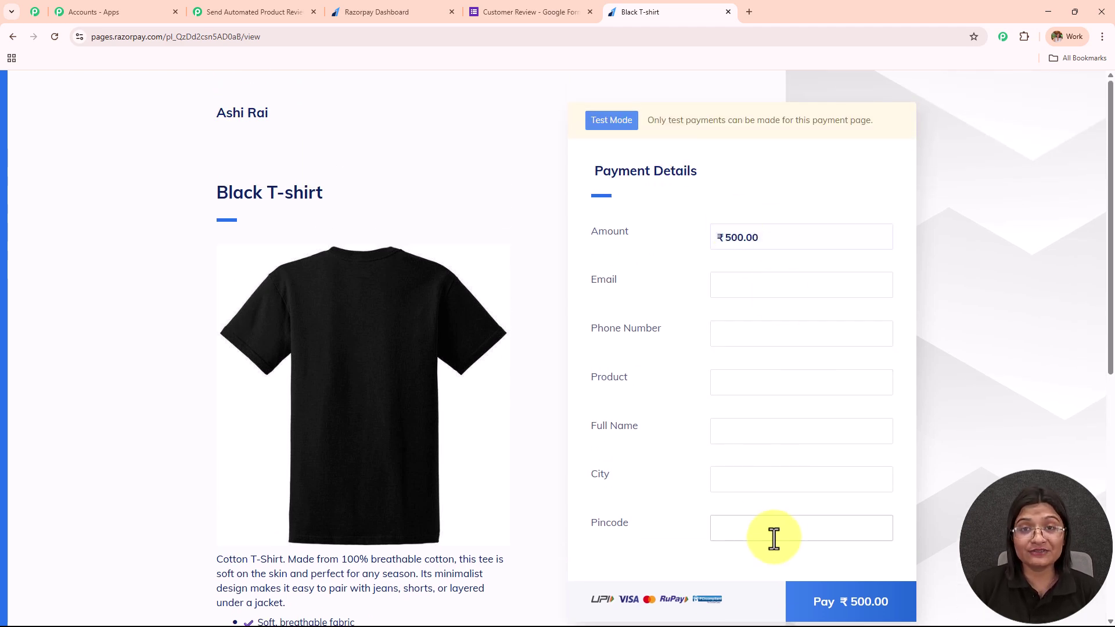
Step: Enter the buyer's e-mail and phone number, with product Tshirt
{"action": "left_click", "coordinate": [730, 284]}
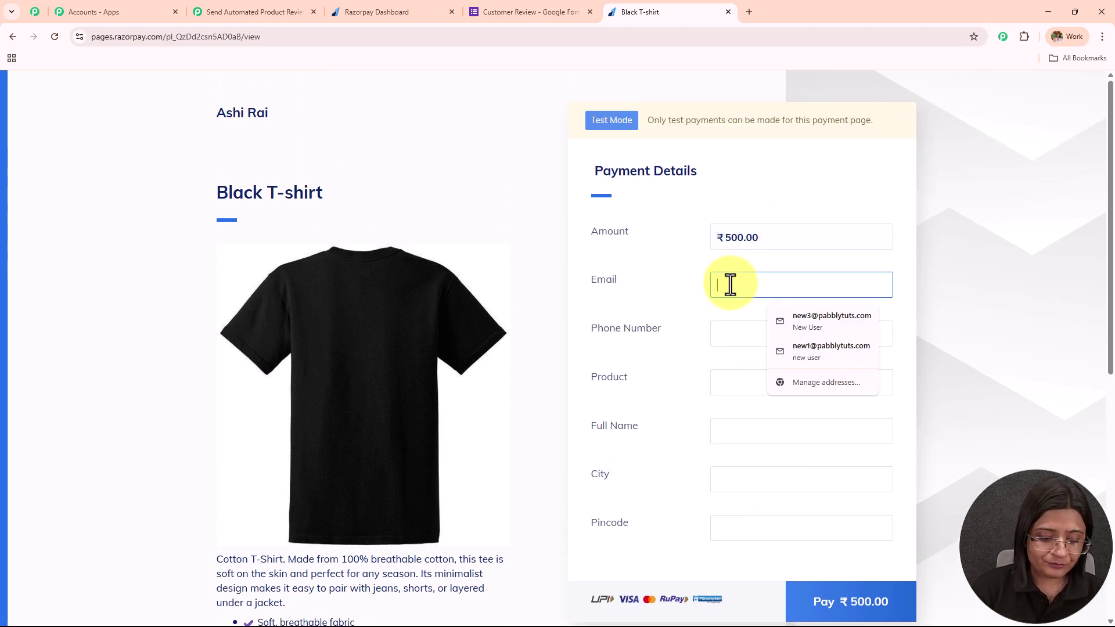
{"action": "left_click", "coordinate": [816, 317]}
{"action": "left_click", "coordinate": [802, 332]}
{"action": "type", "text": "7373737373"}
{"action": "left_click", "coordinate": [726, 382]}
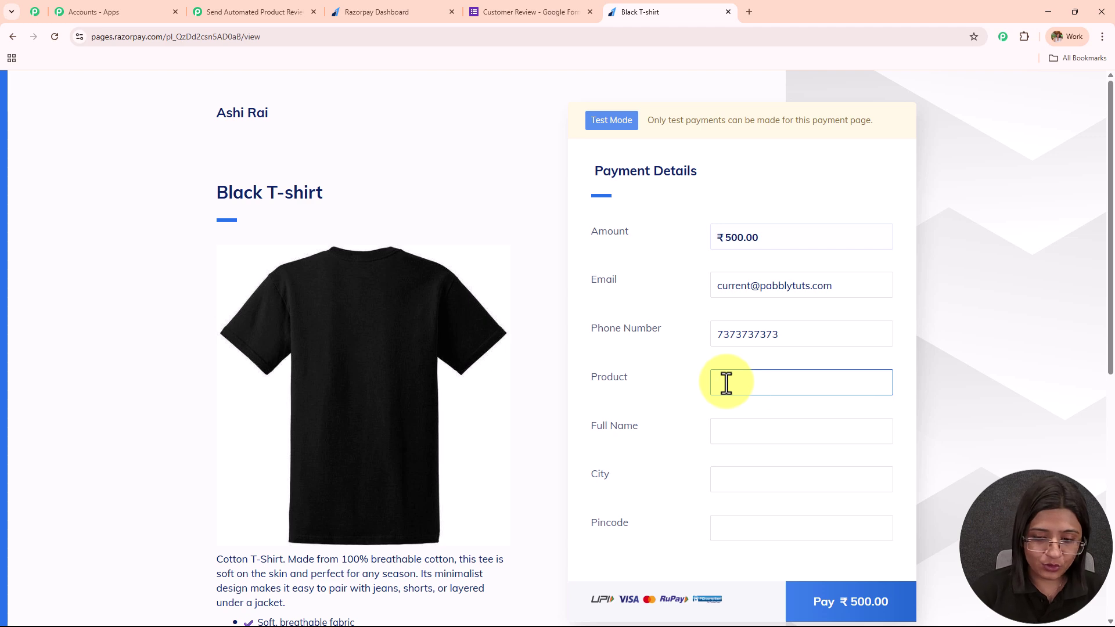
{"action": "type", "text": "Tshirt"}
Step: Fill in the buyer's full name, city and pincode
{"action": "scroll", "coordinate": [731, 361], "scroll_direction": "down", "scroll_amount": 2}
{"action": "left_click", "coordinate": [749, 305]}
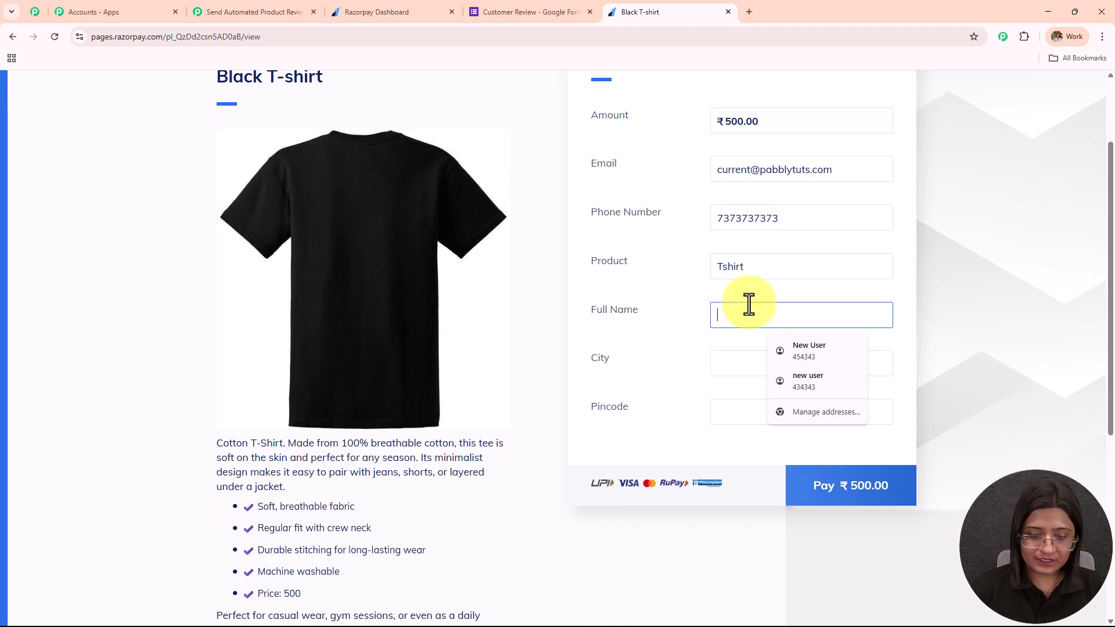
{"action": "type", "text": "Current User"}
{"action": "left_click", "coordinate": [747, 364]}
{"action": "type", "text": "Bhopal"}
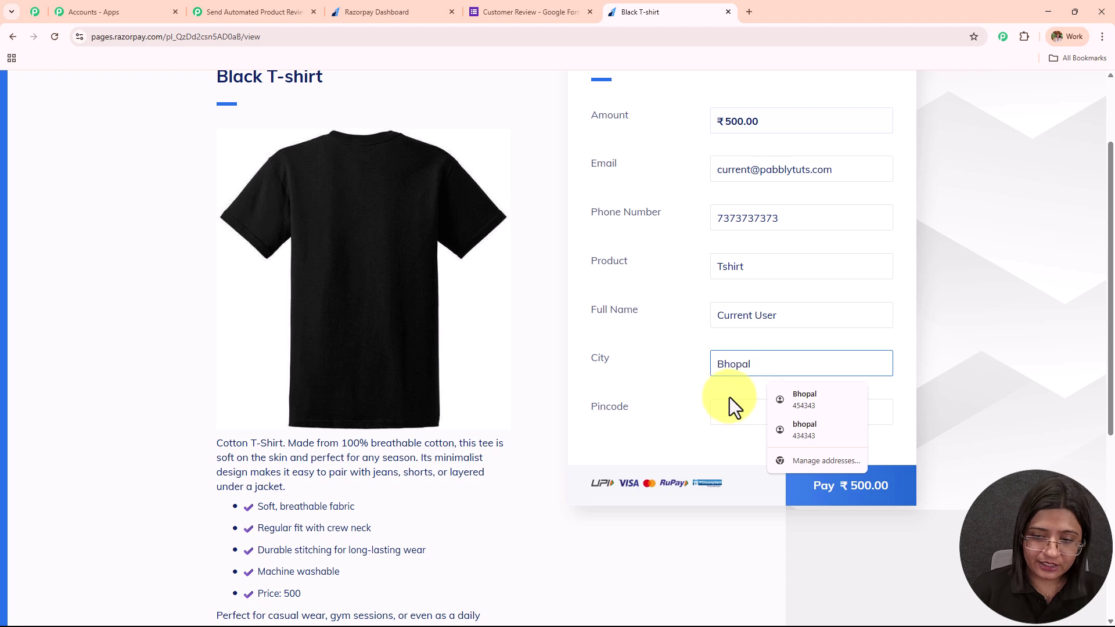
{"action": "left_click", "coordinate": [727, 408]}
{"action": "type", "text": "646464"}
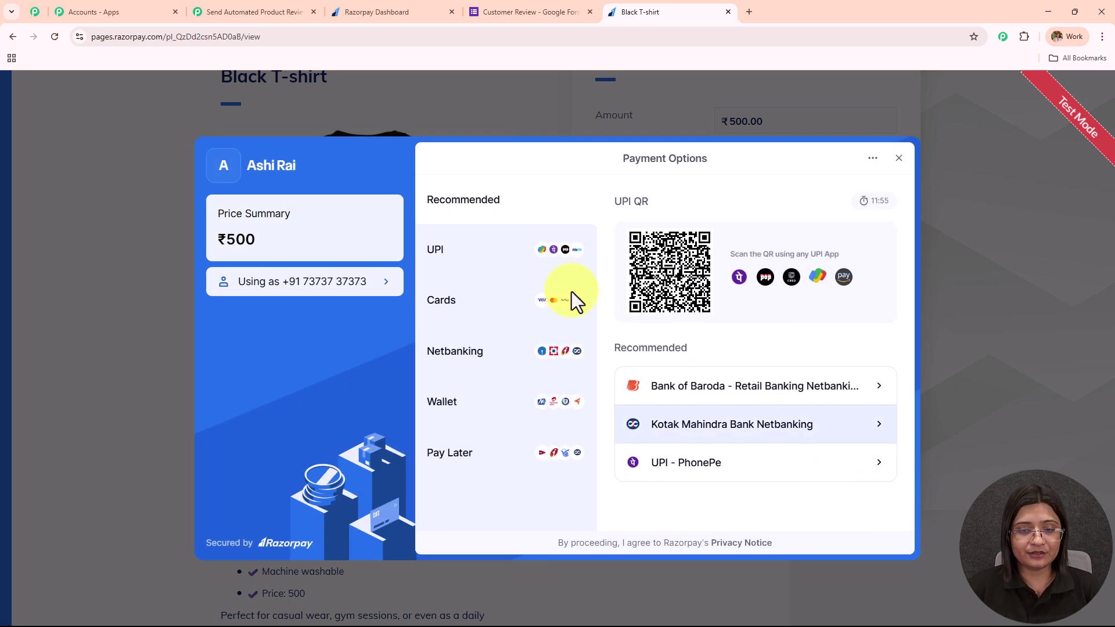
Step: Pay the ₹500 over UPI with the saved test UPI ID until Payment Successful appears
{"action": "left_click", "coordinate": [502, 247]}
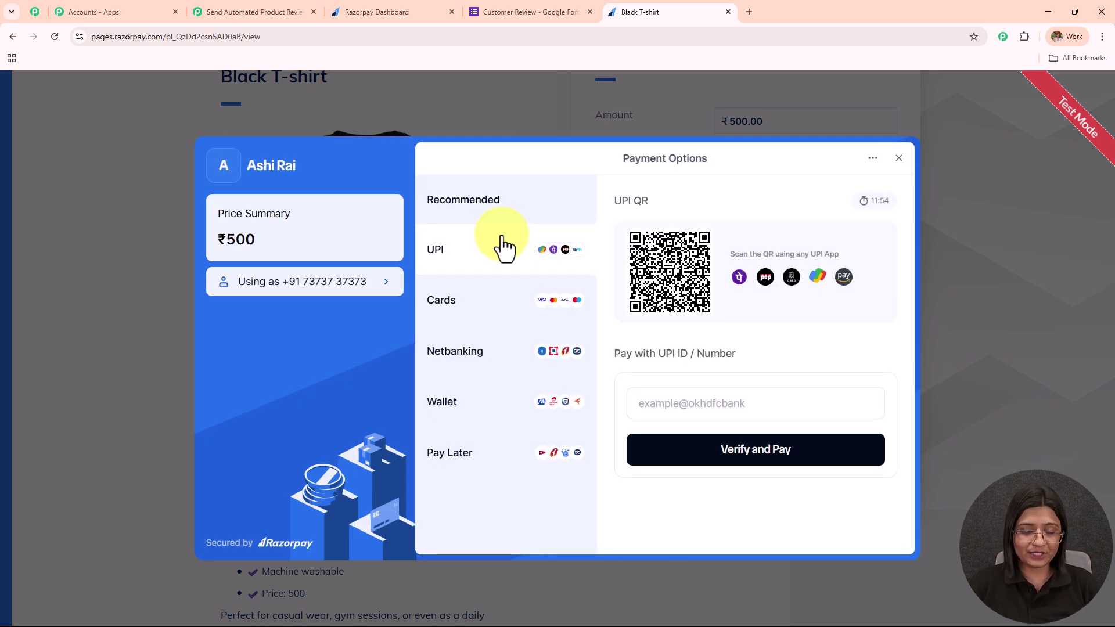
{"action": "left_click", "coordinate": [756, 405]}
{"action": "left_click", "coordinate": [740, 435]}
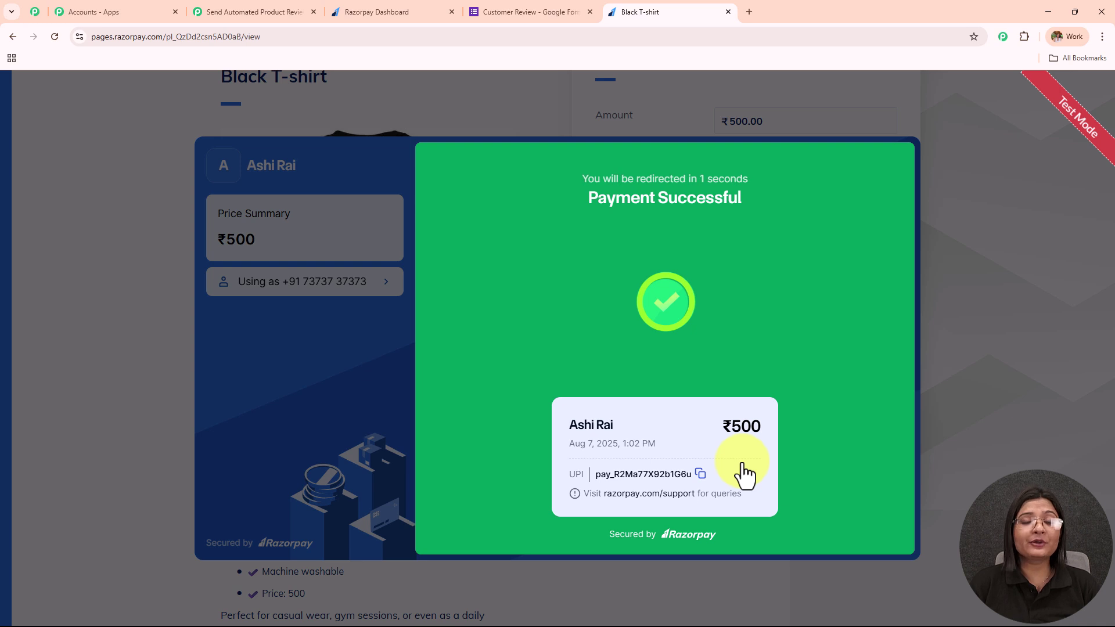
{"action": "scroll", "coordinate": [743, 474], "scroll_direction": "up", "scroll_amount": 2}
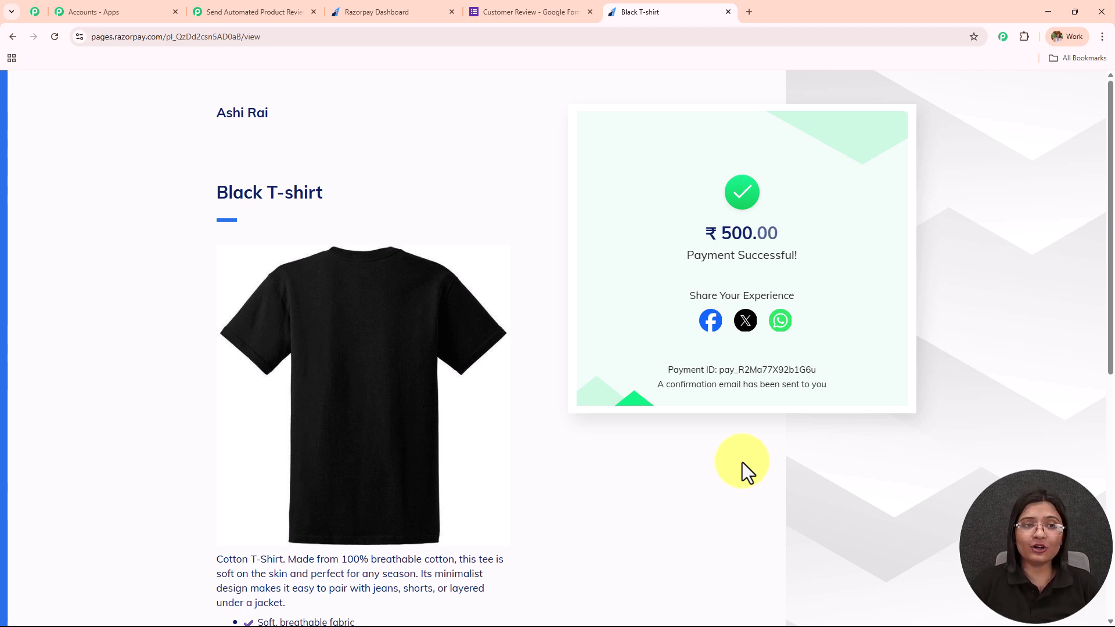
Step: Back in Pabbly, load the captured payment as Response A
{"action": "left_click", "coordinate": [232, 10]}
{"action": "scroll", "coordinate": [731, 221], "scroll_direction": "down", "scroll_amount": 3}
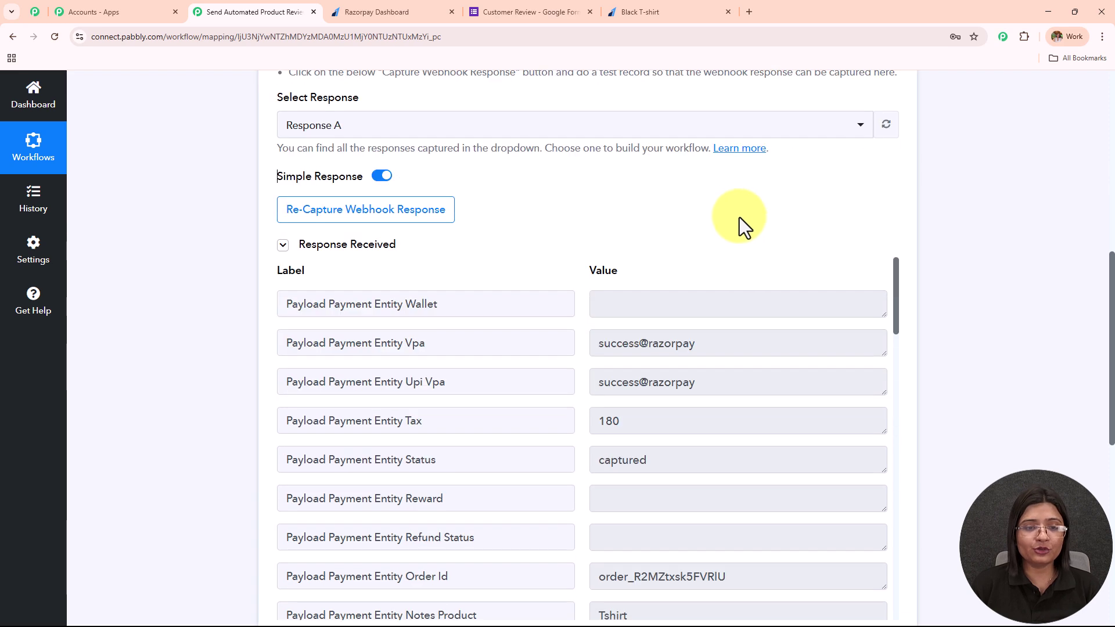
{"action": "scroll", "coordinate": [740, 219], "scroll_direction": "up", "scroll_amount": 2}
{"action": "left_click", "coordinate": [539, 243]}
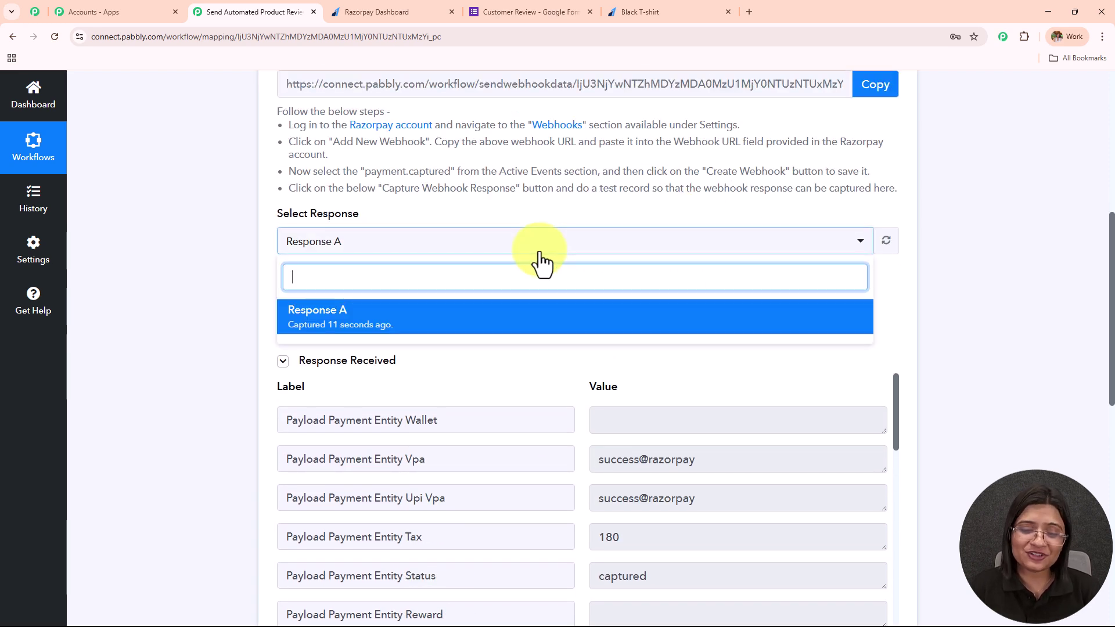
{"action": "left_click", "coordinate": [343, 326]}
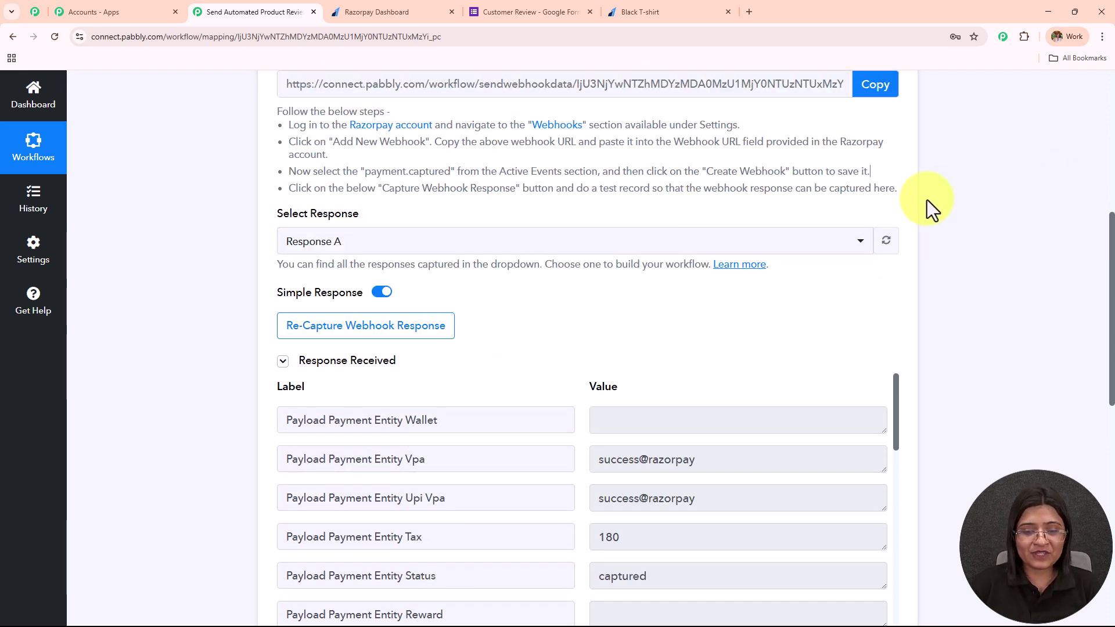
Step: Review the captured buyer e-mail and payment method fields in Response A
{"action": "scroll", "coordinate": [779, 278], "scroll_direction": "down", "scroll_amount": 3}
{"action": "scroll", "coordinate": [639, 321], "scroll_direction": "down", "scroll_amount": 5}
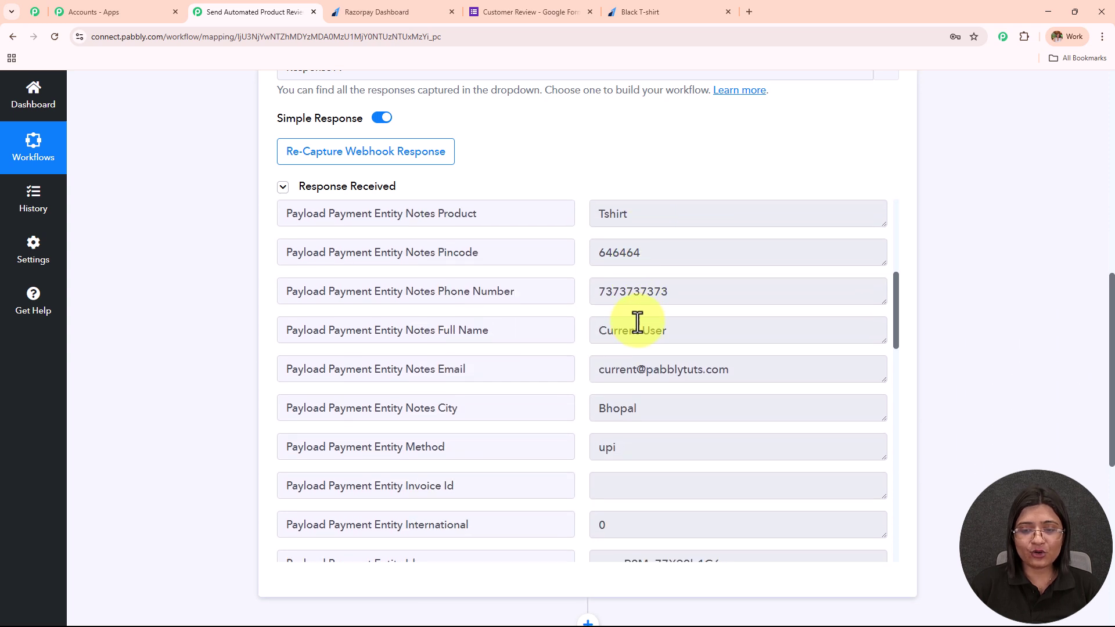
{"action": "scroll", "coordinate": [662, 179], "scroll_direction": "down", "scroll_amount": 2}
{"action": "left_click_drag", "start_coordinate": [679, 209], "coordinate": [583, 246]}
{"action": "left_click", "coordinate": [745, 255]}
{"action": "left_click_drag", "start_coordinate": [745, 256], "coordinate": [450, 209]}
{"action": "scroll", "coordinate": [694, 174], "scroll_direction": "down", "scroll_amount": 2}
{"action": "left_click", "coordinate": [659, 211]}
{"action": "left_click_drag", "start_coordinate": [660, 211], "coordinate": [761, 132]}
Step: Finish scanning the response fields and collapse the Razorpay trigger step
{"action": "scroll", "coordinate": [778, 163], "scroll_direction": "down", "scroll_amount": 2}
{"action": "scroll", "coordinate": [761, 219], "scroll_direction": "down", "scroll_amount": 3}
{"action": "scroll", "coordinate": [760, 220], "scroll_direction": "down", "scroll_amount": 10}
{"action": "scroll", "coordinate": [759, 220], "scroll_direction": "up", "scroll_amount": 2}
{"action": "scroll", "coordinate": [759, 220], "scroll_direction": "up", "scroll_amount": 10}
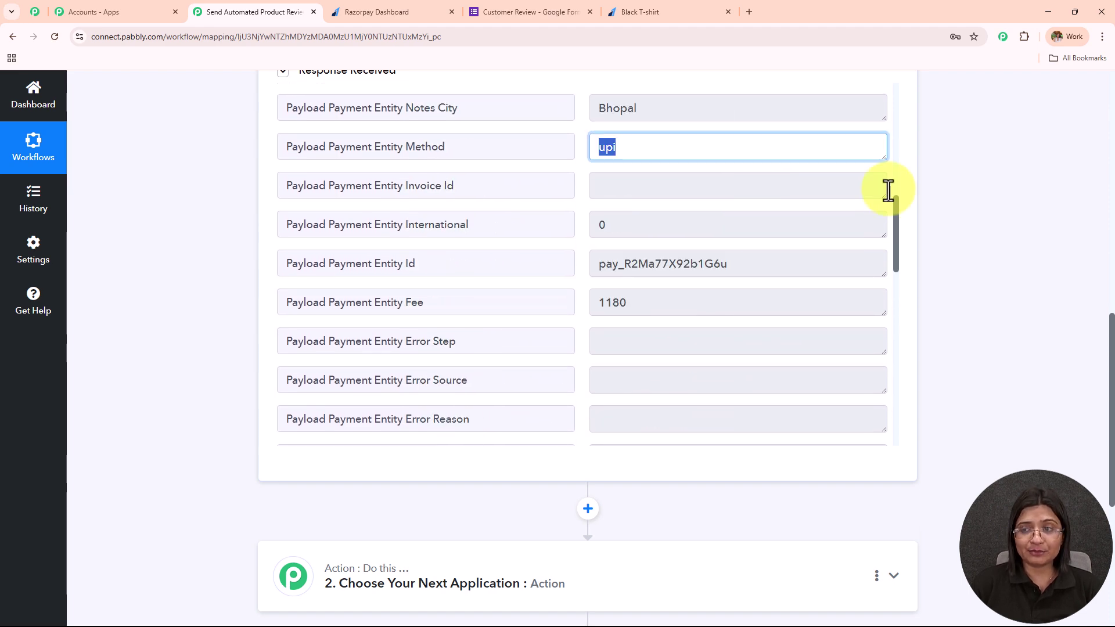
{"action": "scroll", "coordinate": [819, 202], "scroll_direction": "up", "scroll_amount": 15}
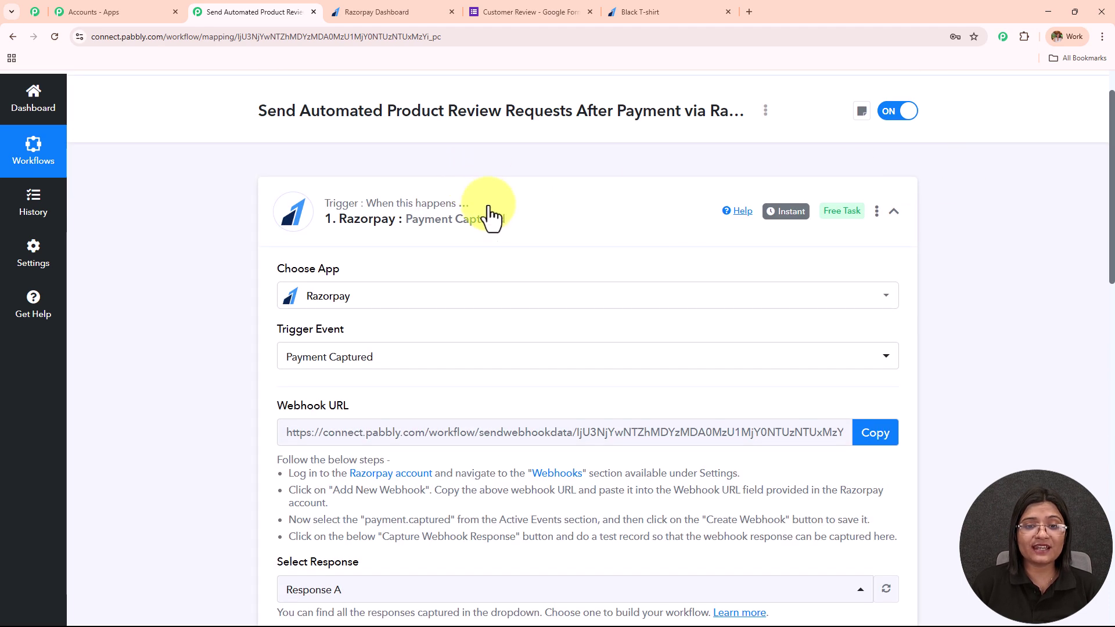
{"action": "left_click", "coordinate": [491, 215]}
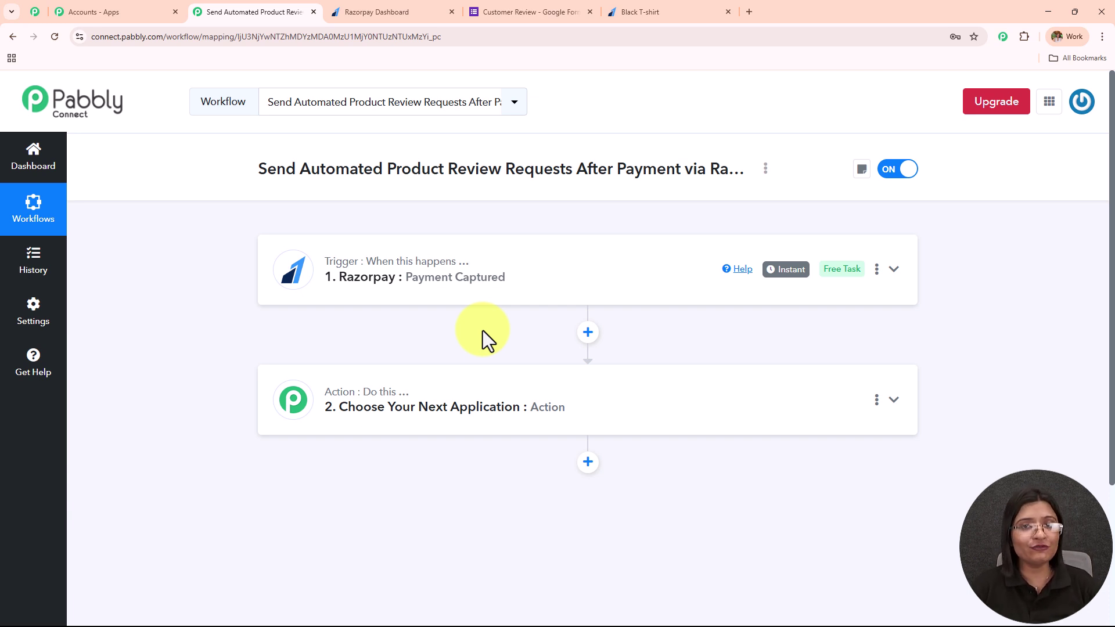
Step: Choose Gmail as the app for action step 2
{"action": "left_click", "coordinate": [453, 404]}
{"action": "left_click", "coordinate": [443, 320]}
{"action": "type", "text": "G"}
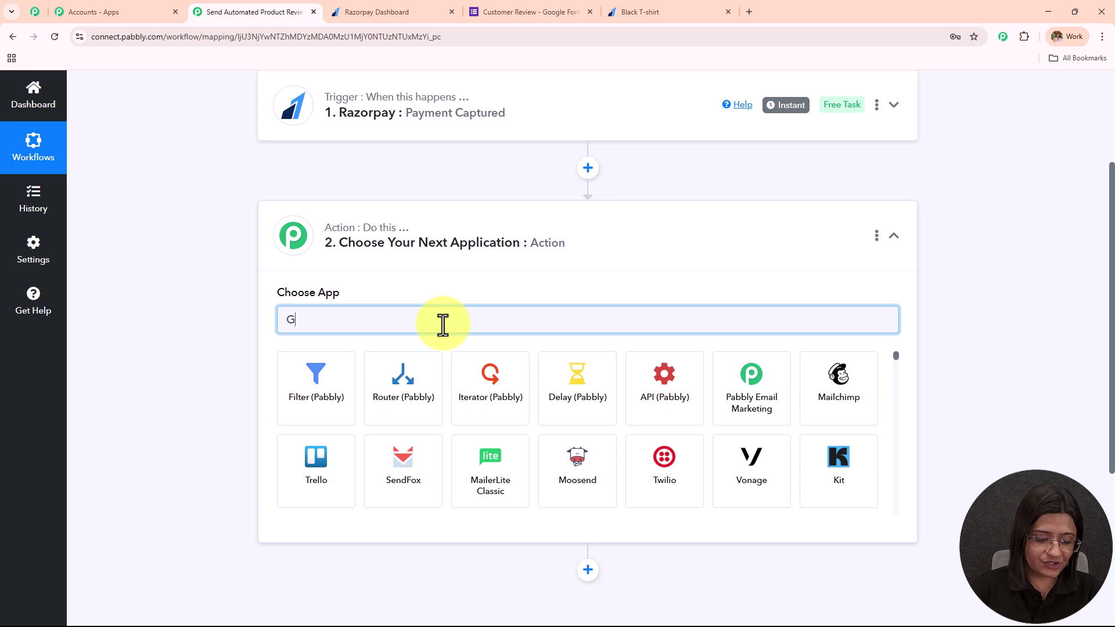
{"action": "type", "text": "ms"}
{"action": "key", "text": "BackSpace"}
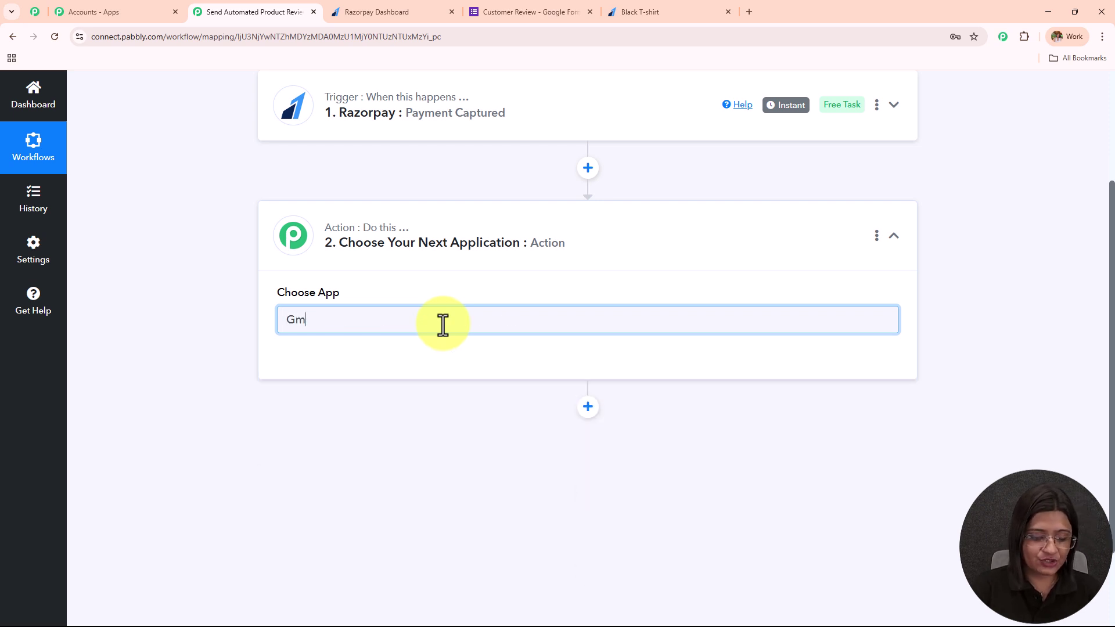
{"action": "type", "text": "a"}
{"action": "left_click", "coordinate": [316, 395]}
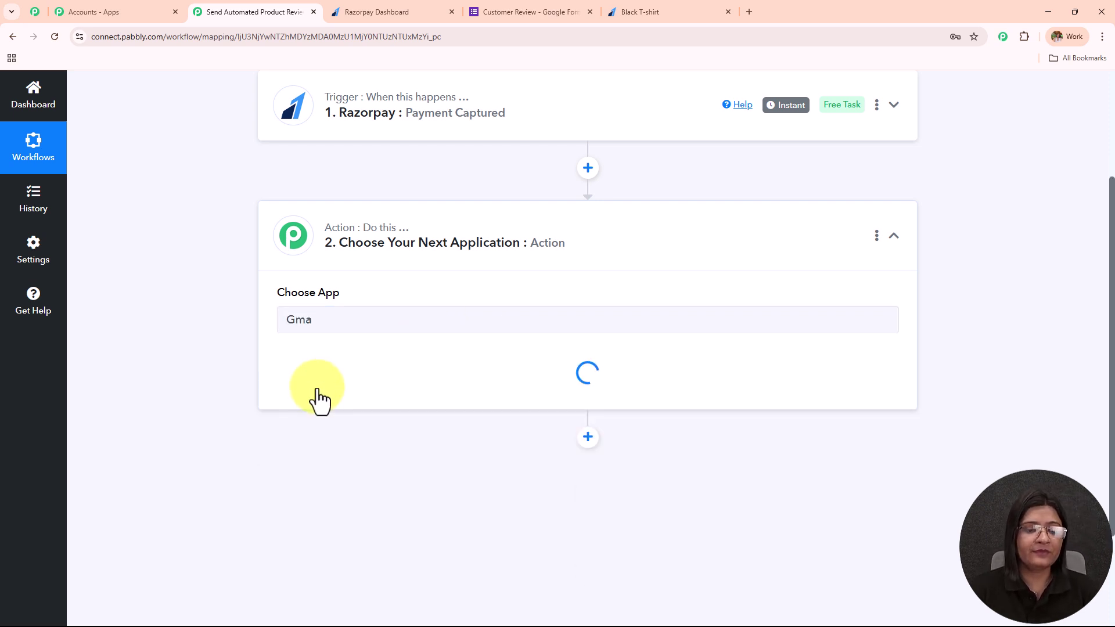
Step: Choose Send Email as the Gmail action and connect a new Gmail account, allowing Pabbly access
{"action": "scroll", "coordinate": [407, 279], "scroll_direction": "down", "scroll_amount": 2}
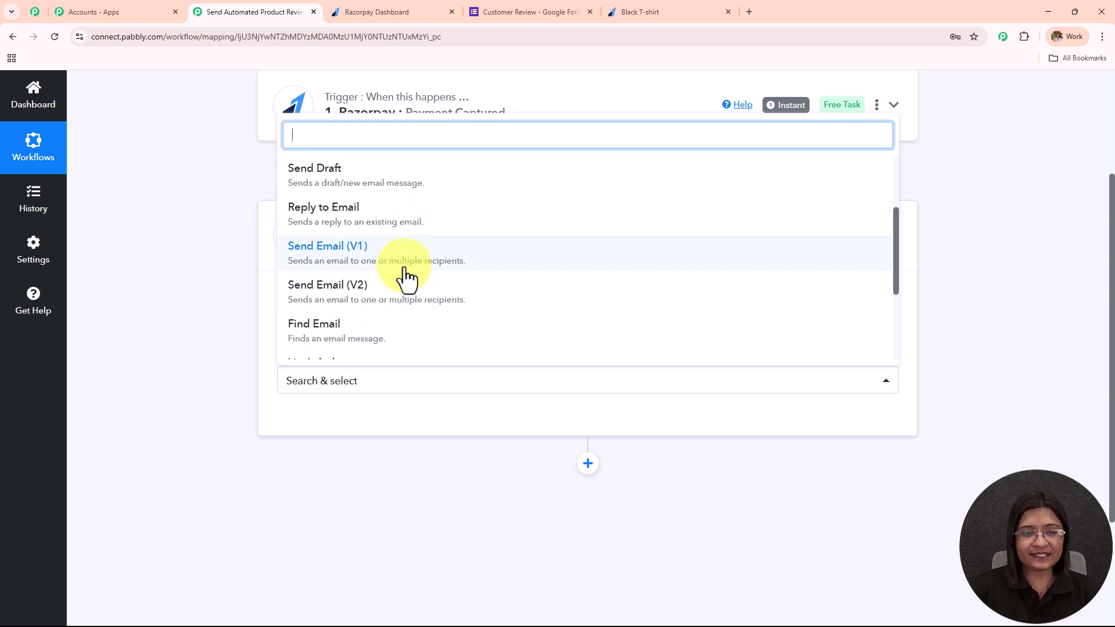
{"action": "left_click", "coordinate": [399, 267]}
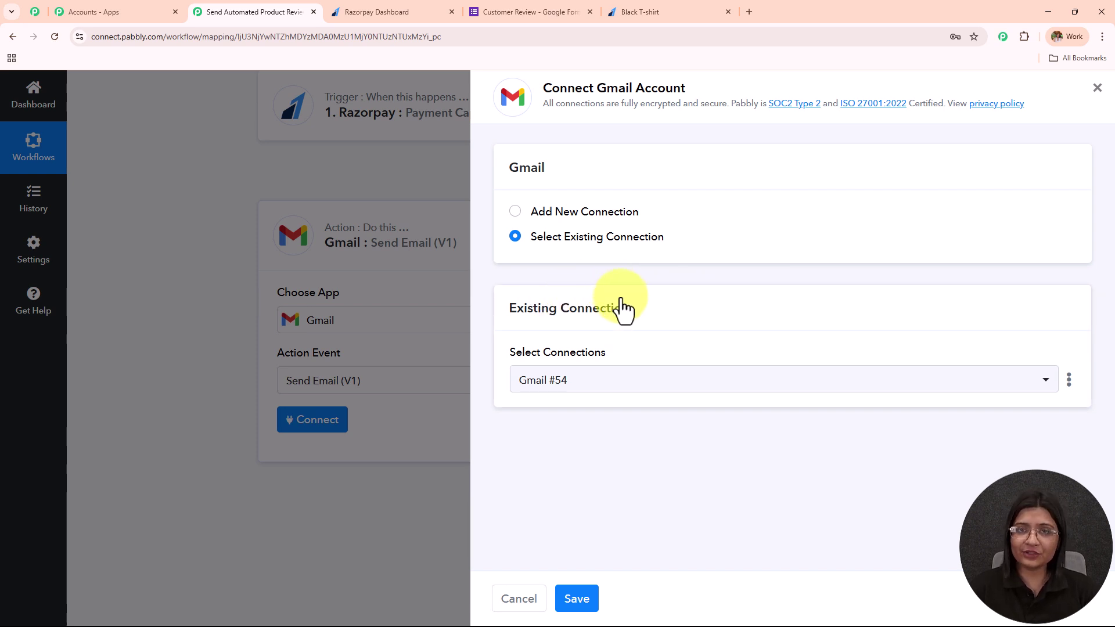
{"action": "left_click", "coordinate": [516, 212]}
{"action": "left_click", "coordinate": [598, 414]}
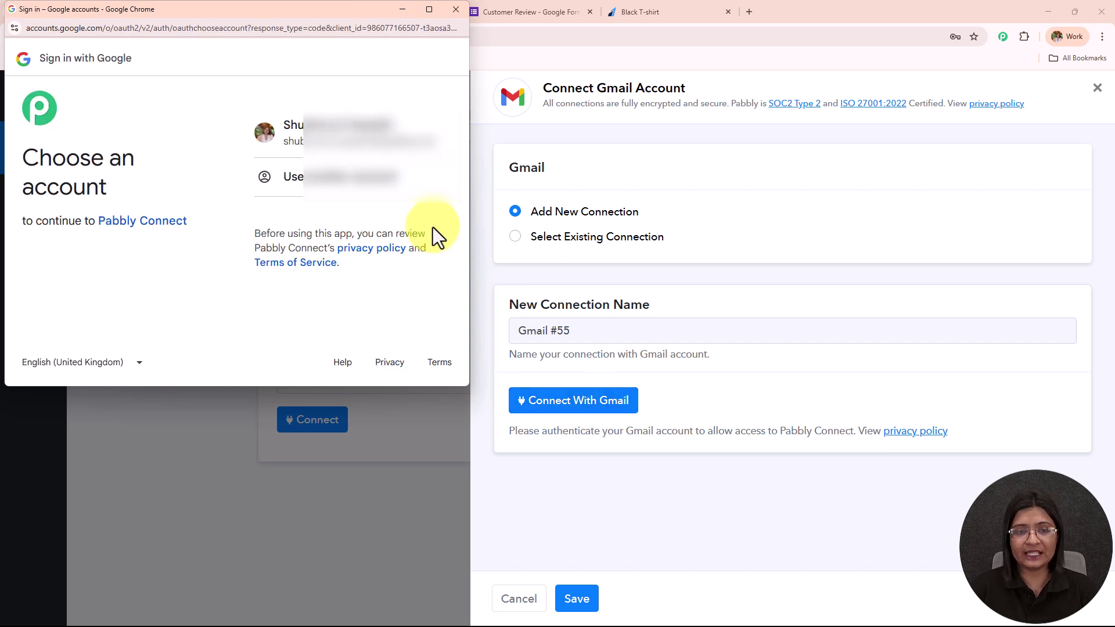
{"action": "left_click", "coordinate": [363, 142]}
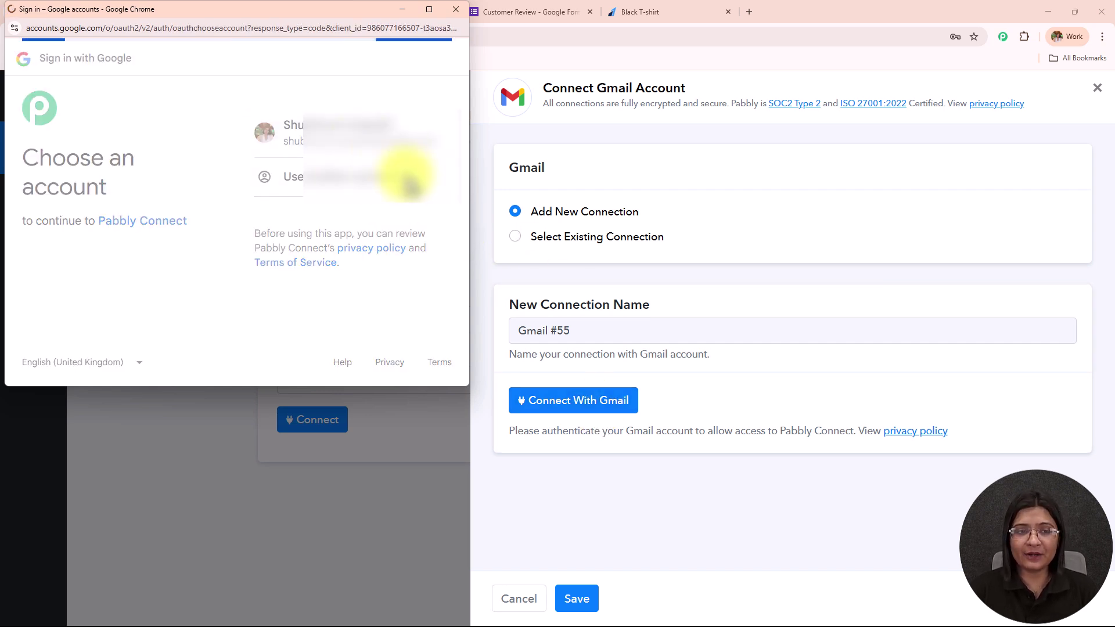
{"action": "left_click", "coordinate": [398, 307]}
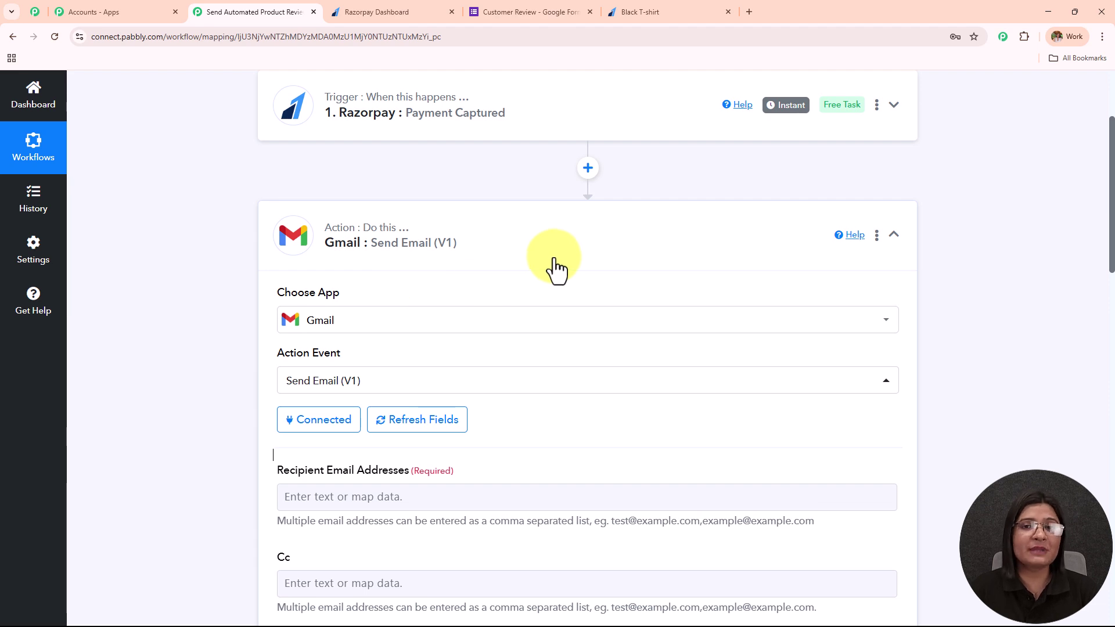
Step: Locate and highlight the Recipient Email Addresses field in the Gmail action
{"action": "scroll", "coordinate": [540, 266], "scroll_direction": "down", "scroll_amount": 4}
{"action": "scroll", "coordinate": [541, 250], "scroll_direction": "down", "scroll_amount": 10}
{"action": "scroll", "coordinate": [541, 244], "scroll_direction": "up", "scroll_amount": 11}
{"action": "scroll", "coordinate": [541, 253], "scroll_direction": "down", "scroll_amount": 2}
{"action": "scroll", "coordinate": [523, 245], "scroll_direction": "up", "scroll_amount": 1}
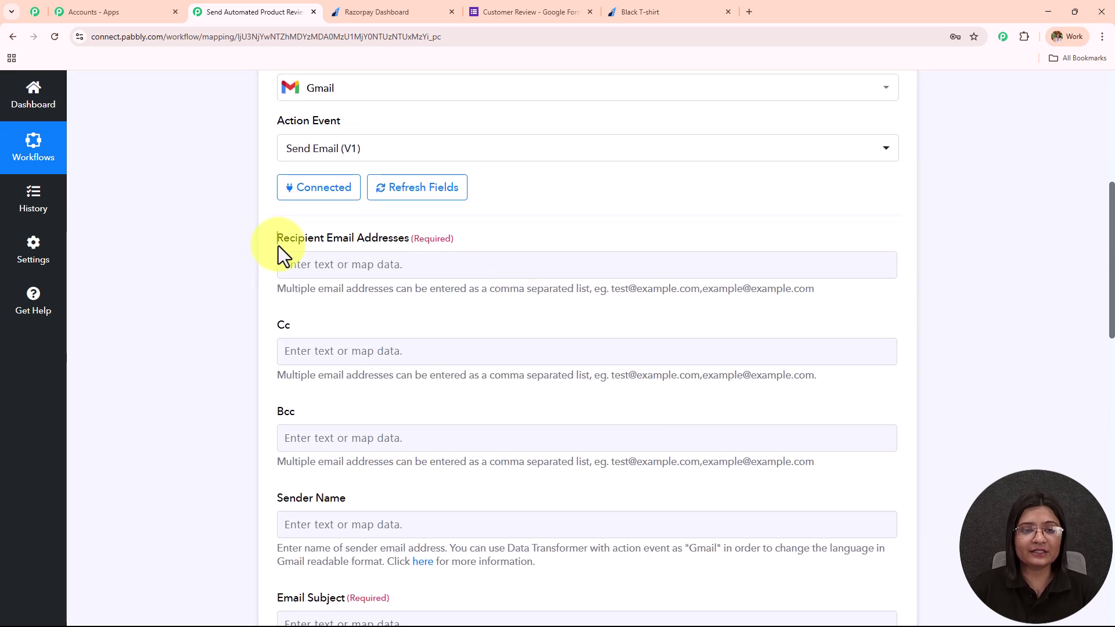
{"action": "left_click_drag", "start_coordinate": [277, 246], "coordinate": [579, 257]}
{"action": "scroll", "coordinate": [562, 248], "scroll_direction": "down", "scroll_amount": 1}
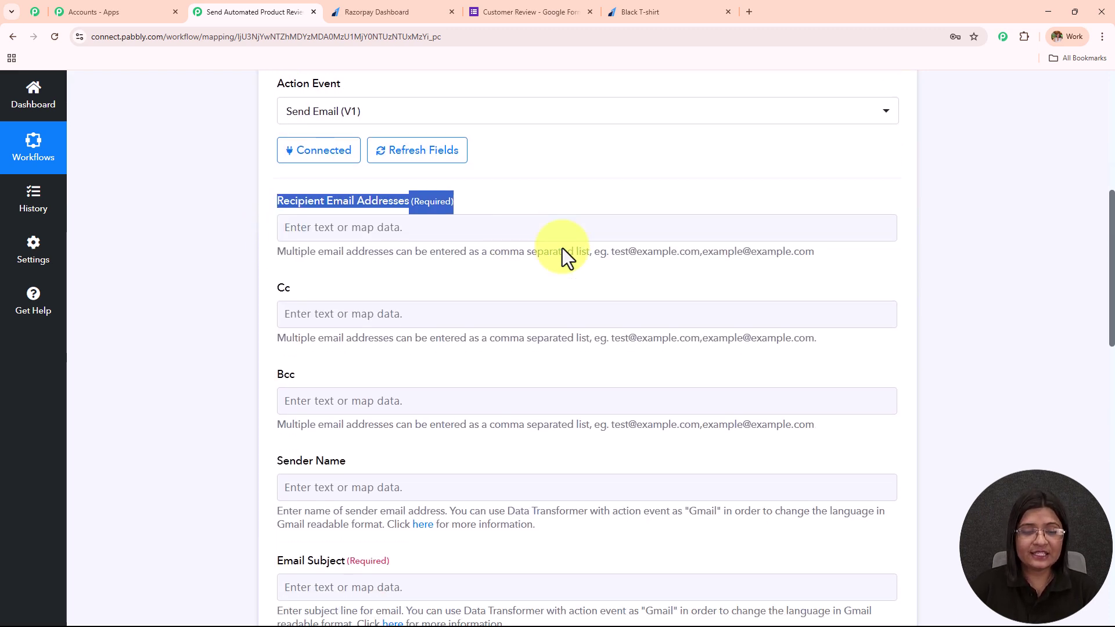
{"action": "scroll", "coordinate": [561, 247], "scroll_direction": "up", "scroll_amount": 2}
{"action": "scroll", "coordinate": [559, 246], "scroll_direction": "down", "scroll_amount": 8}
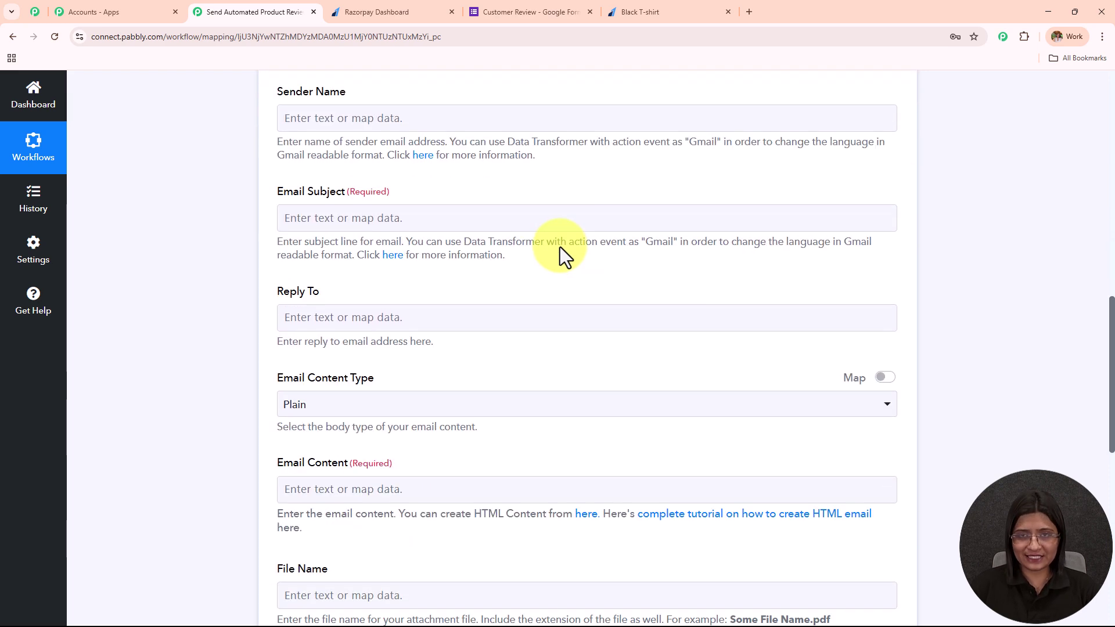
{"action": "scroll", "coordinate": [556, 245], "scroll_direction": "up", "scroll_amount": 7}
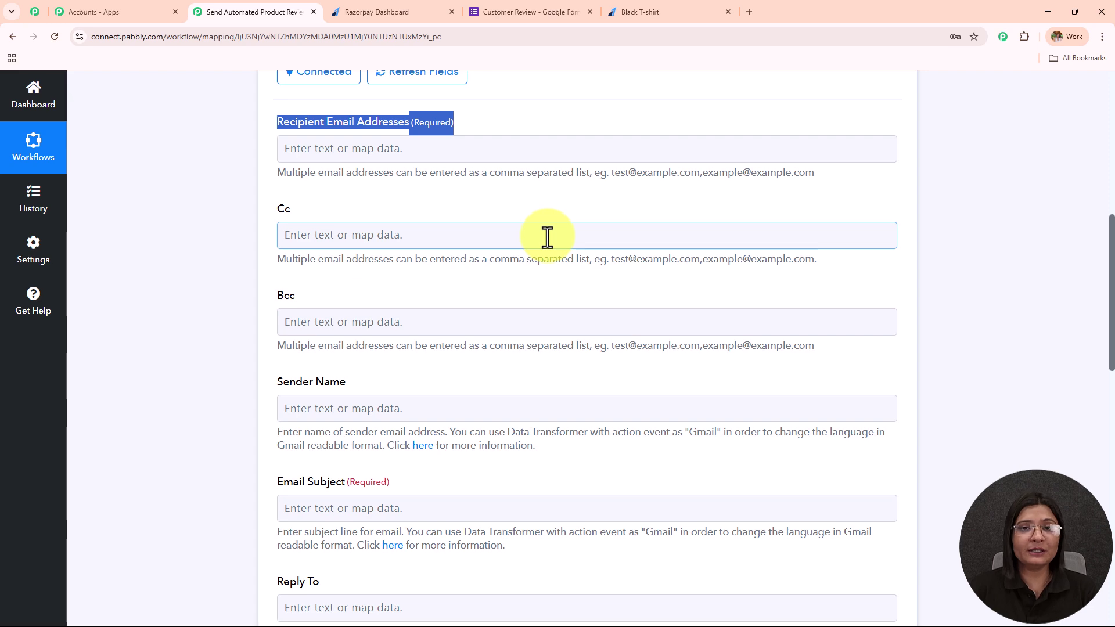
{"action": "scroll", "coordinate": [546, 237], "scroll_direction": "up", "scroll_amount": 6}
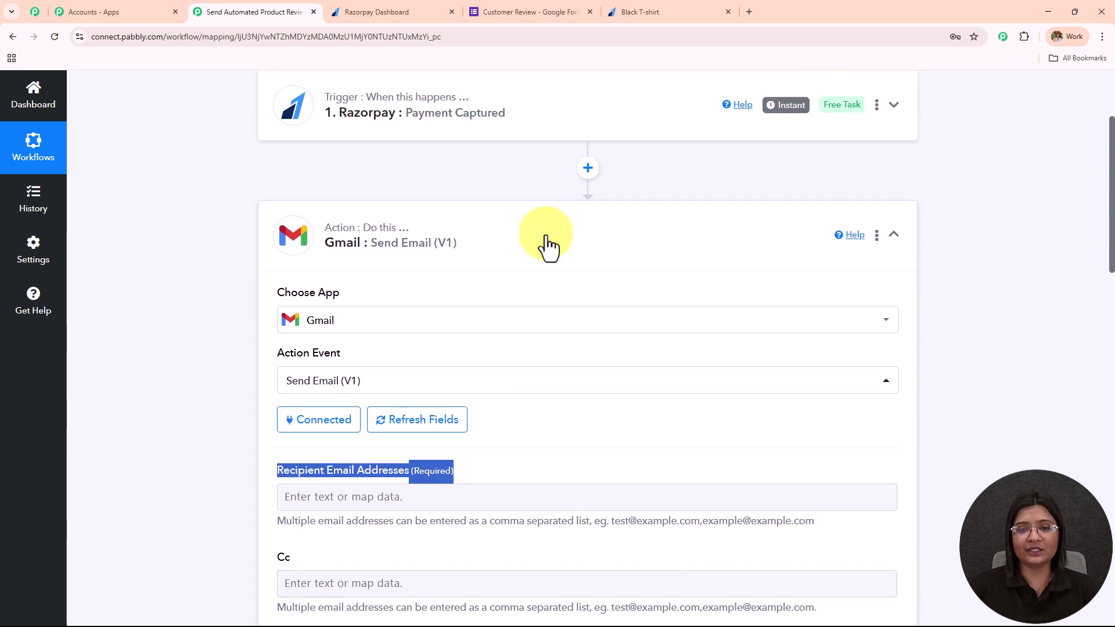
{"action": "scroll", "coordinate": [540, 240], "scroll_direction": "up", "scroll_amount": 2}
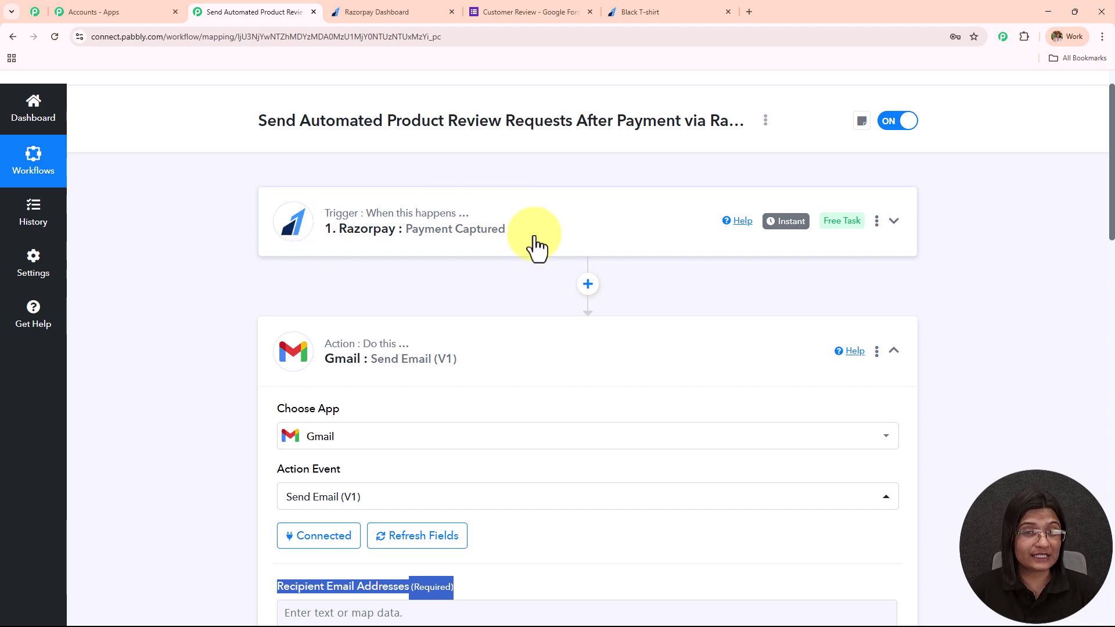
{"action": "scroll", "coordinate": [647, 219], "scroll_direction": "down", "scroll_amount": 6}
Step: Map Razorpay Payment Captured's Payload Payment Entity Email into the recipient field, searching 'cur'
{"action": "left_click", "coordinate": [399, 270]}
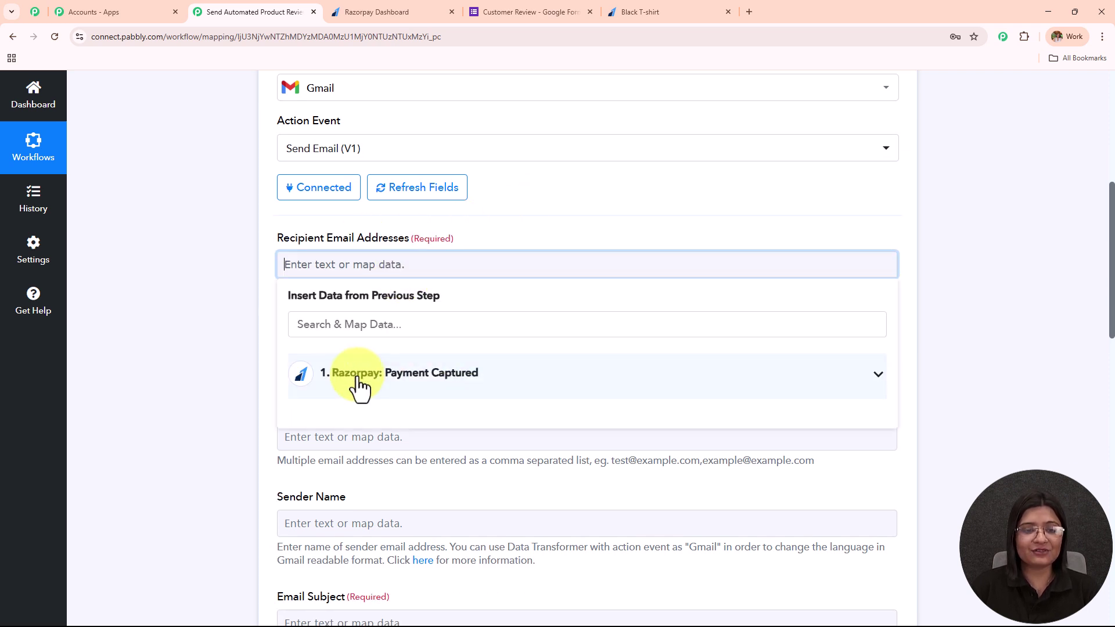
{"action": "left_click", "coordinate": [360, 385]}
{"action": "left_click", "coordinate": [355, 318]}
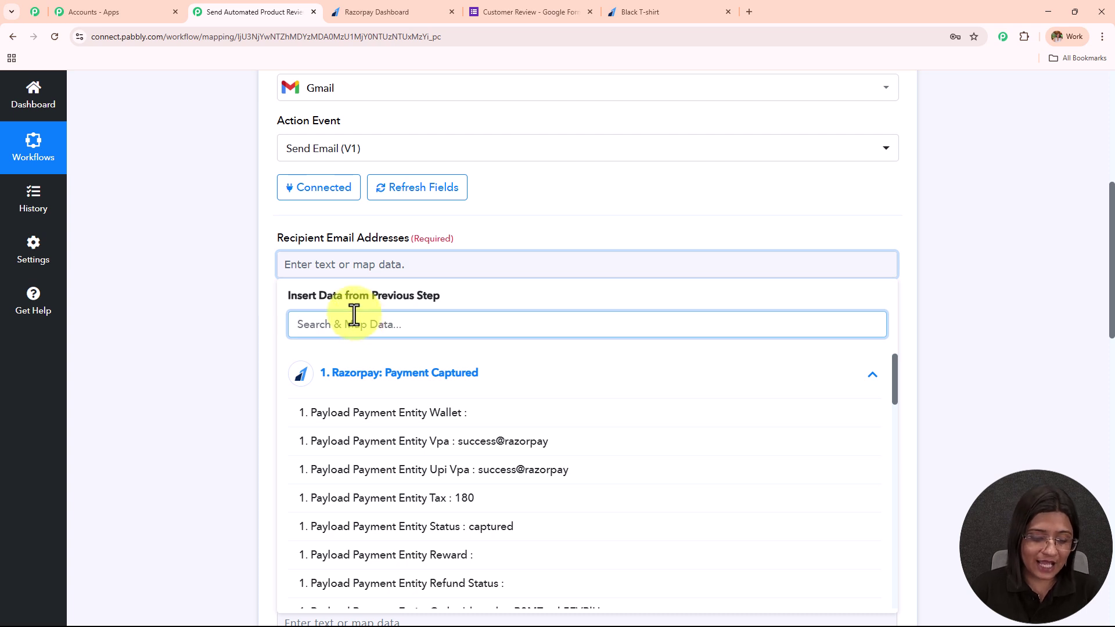
{"action": "type", "text": "cur"}
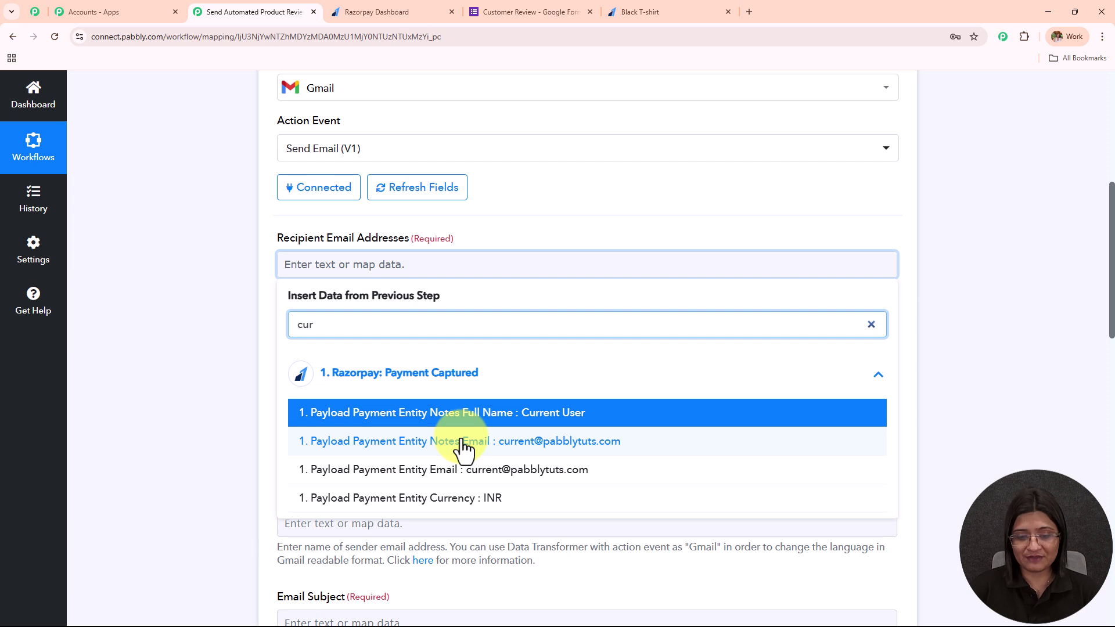
{"action": "left_click", "coordinate": [469, 489]}
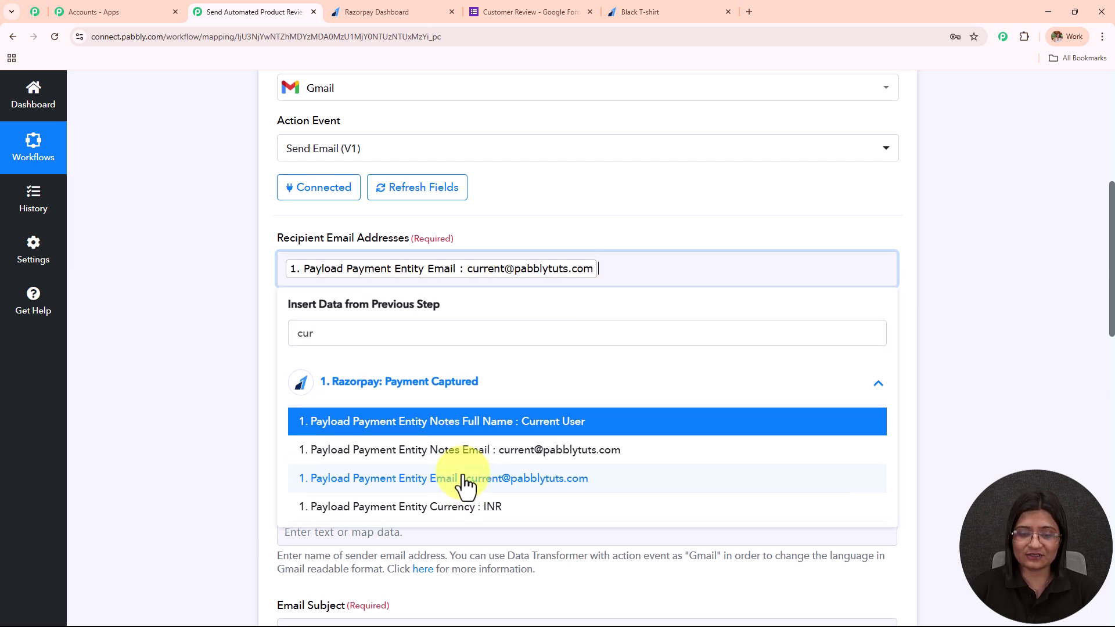
{"action": "left_click", "coordinate": [216, 340]}
{"action": "scroll", "coordinate": [545, 293], "scroll_direction": "down", "scroll_amount": 3}
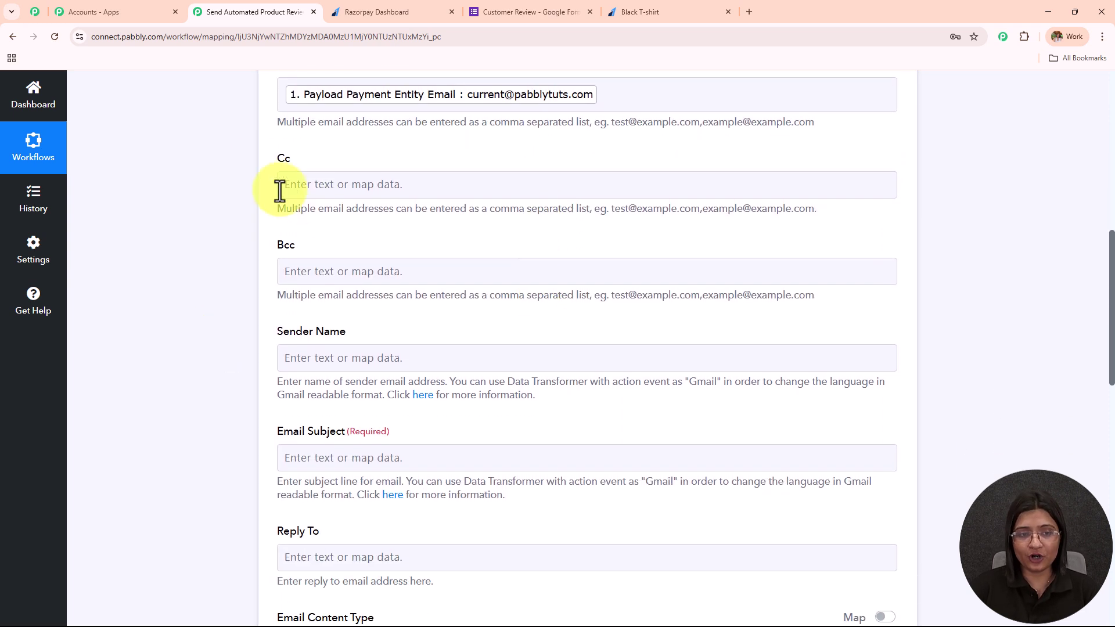
{"action": "left_click_drag", "start_coordinate": [256, 157], "coordinate": [444, 309]}
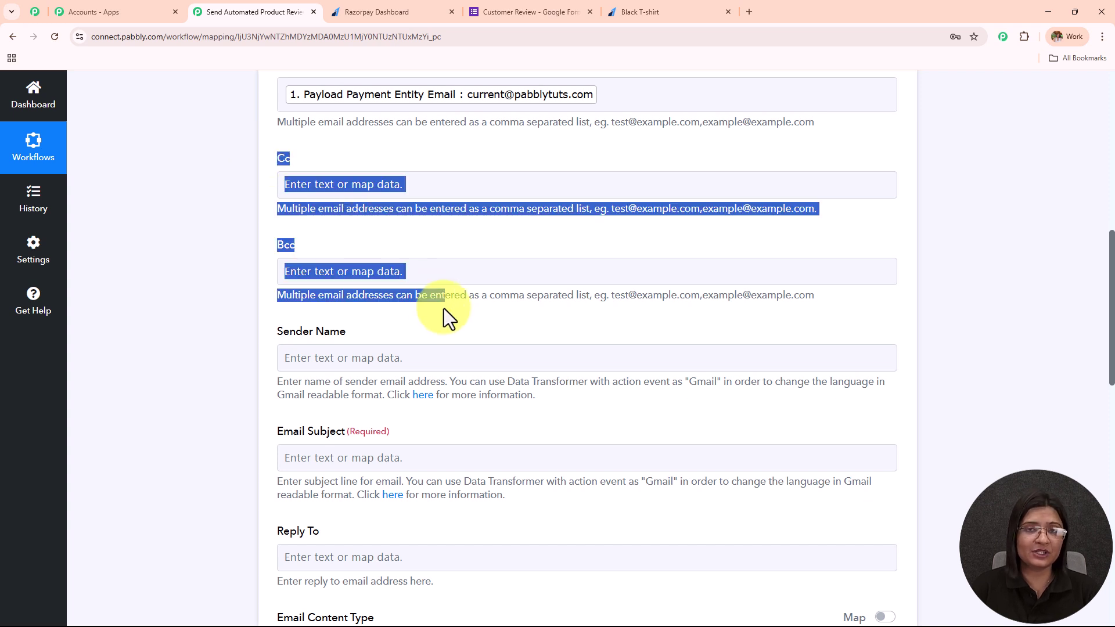
Step: Enter 'Pabbly' as the Sender Name
{"action": "scroll", "coordinate": [543, 274], "scroll_direction": "down", "scroll_amount": 2}
{"action": "left_click", "coordinate": [314, 246]}
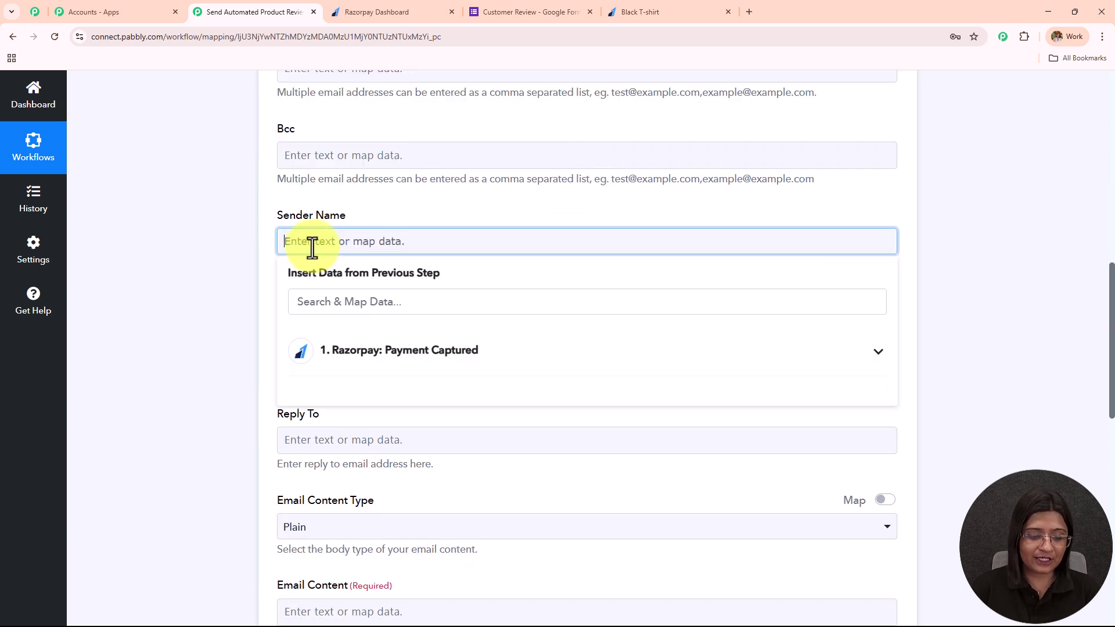
{"action": "type", "text": "Pabb"}
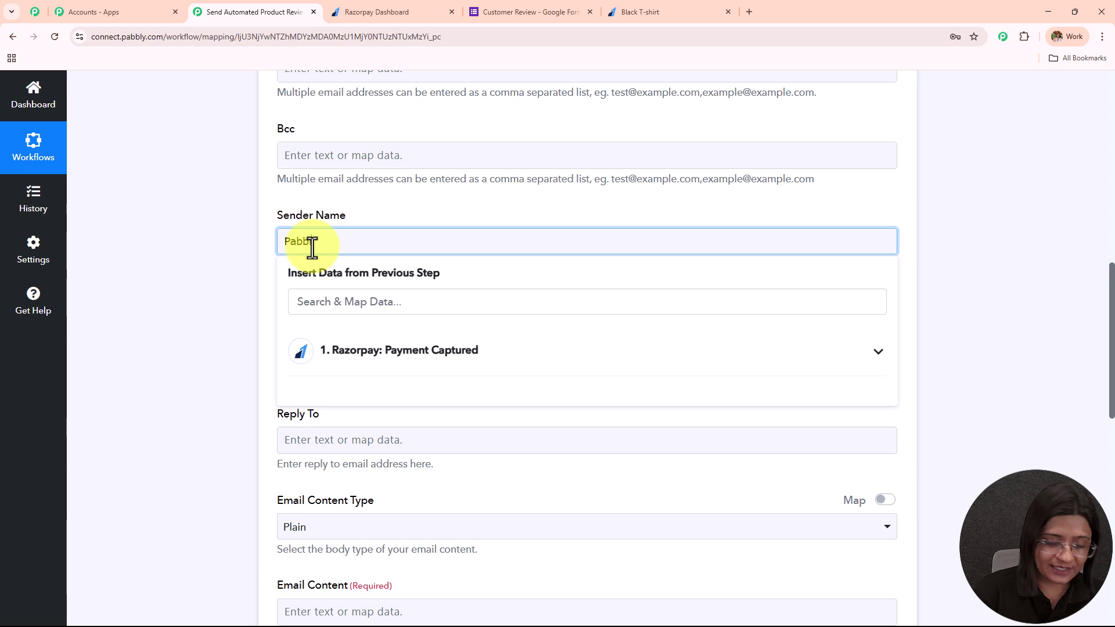
{"action": "type", "text": "ly"}
{"action": "left_click", "coordinate": [229, 298]}
Step: Paste 'Thank You for Your Order!' as the Email Subject
{"action": "scroll", "coordinate": [391, 263], "scroll_direction": "down", "scroll_amount": 1}
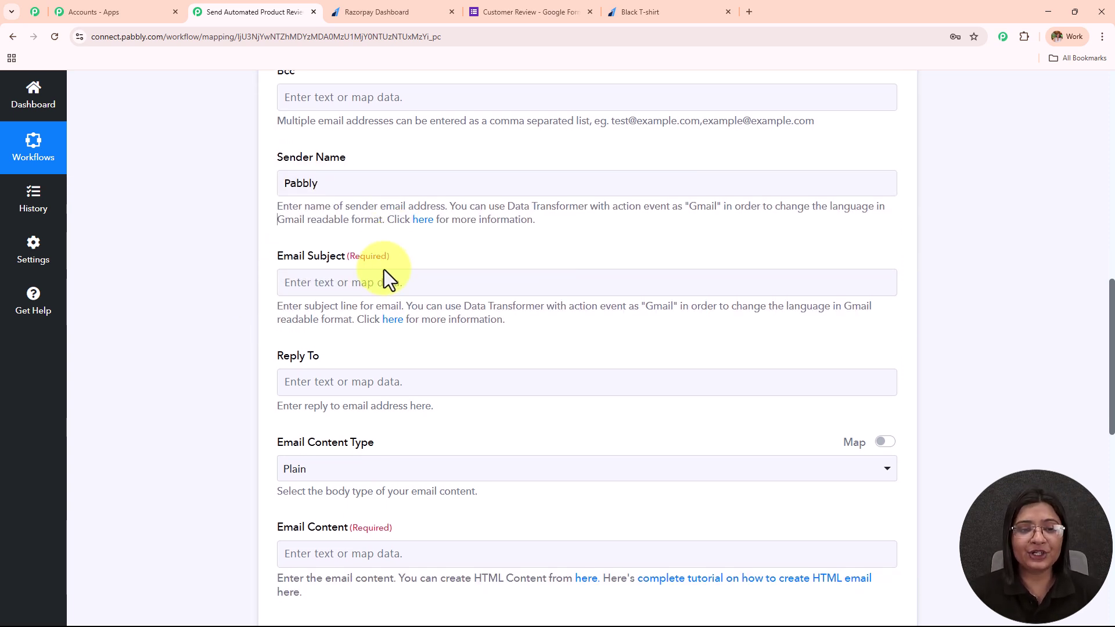
{"action": "left_click", "coordinate": [383, 284]}
{"action": "type", "text": "Thank You for Your Order! 🎉"}
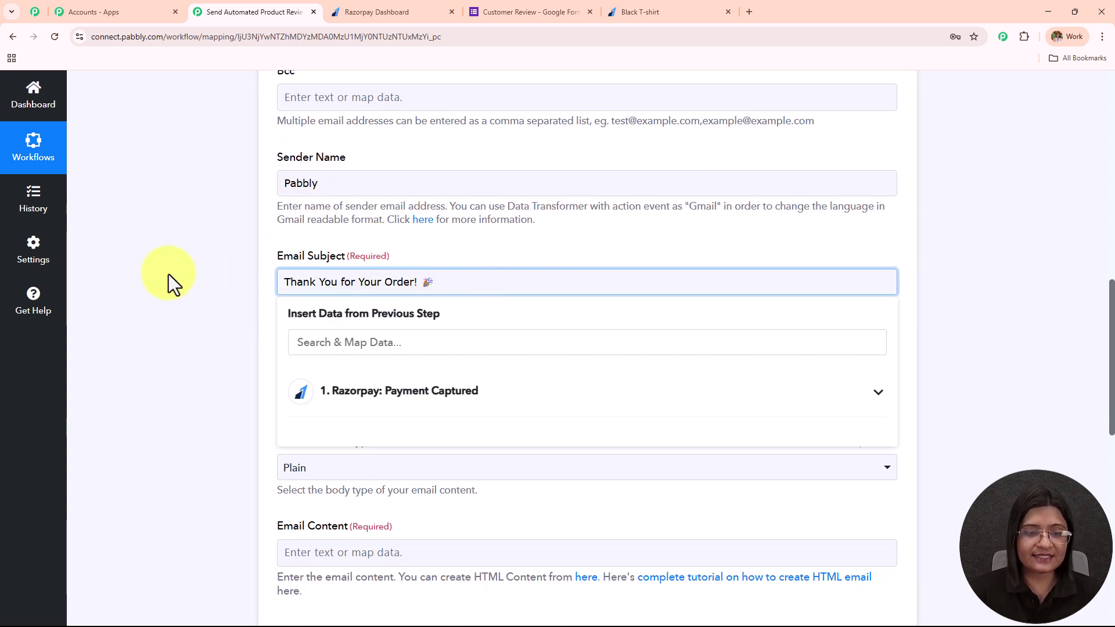
{"action": "left_click", "coordinate": [216, 276]}
{"action": "scroll", "coordinate": [407, 221], "scroll_direction": "down", "scroll_amount": 2}
{"action": "left_click_drag", "start_coordinate": [278, 238], "coordinate": [284, 238]}
{"action": "left_click_drag", "start_coordinate": [388, 239], "coordinate": [458, 244]}
Step: Keep the Email Content Type set to Plain
{"action": "scroll", "coordinate": [459, 243], "scroll_direction": "down", "scroll_amount": 3}
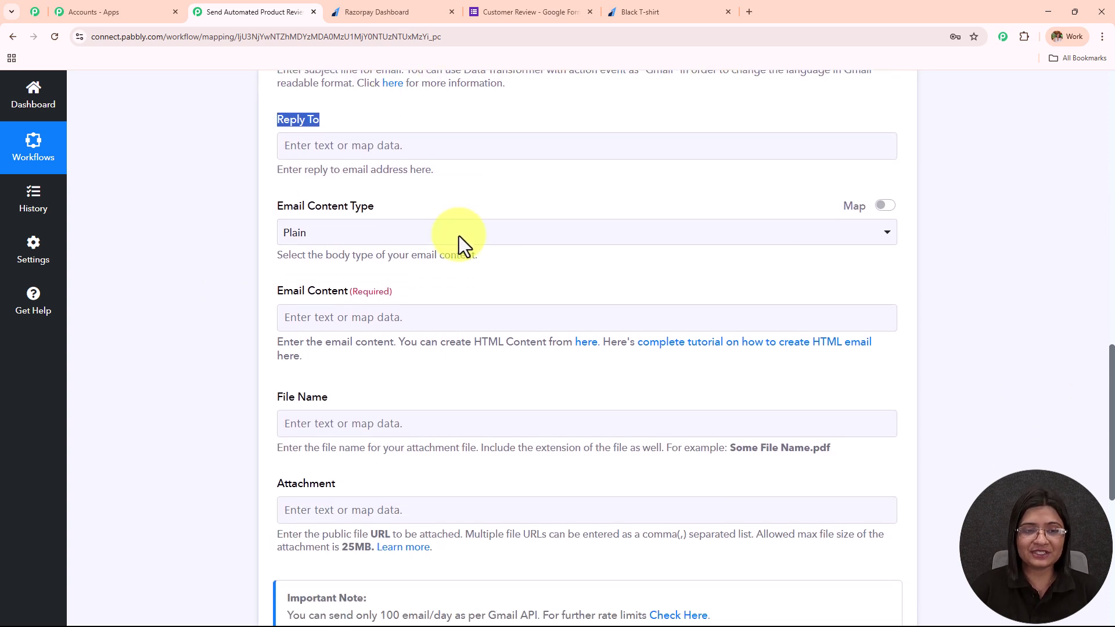
{"action": "left_click", "coordinate": [385, 183]}
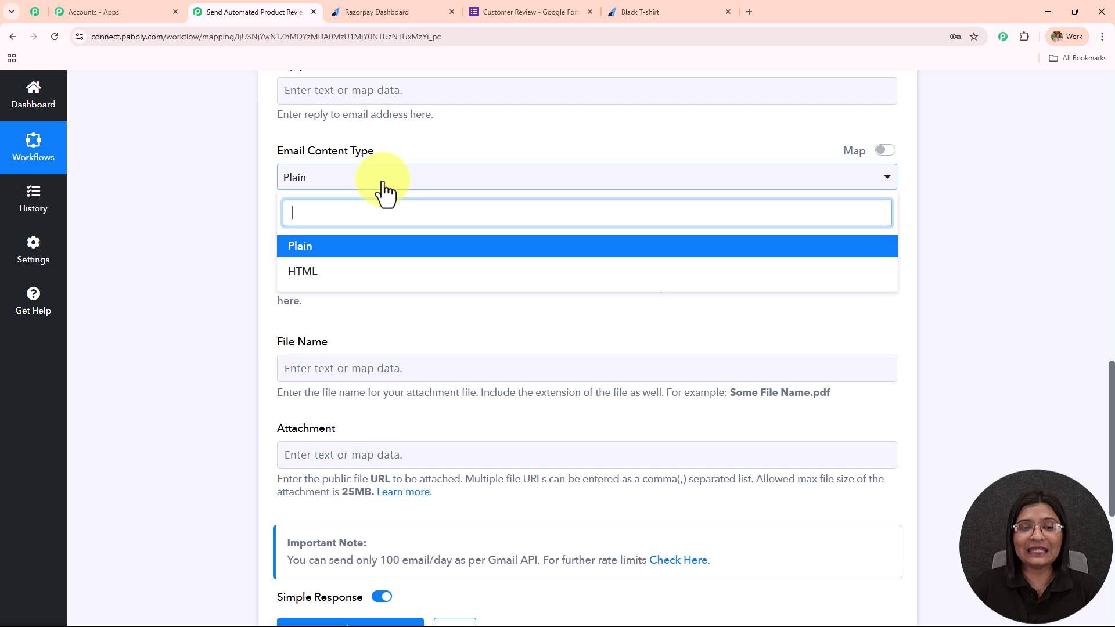
{"action": "left_click", "coordinate": [381, 245]}
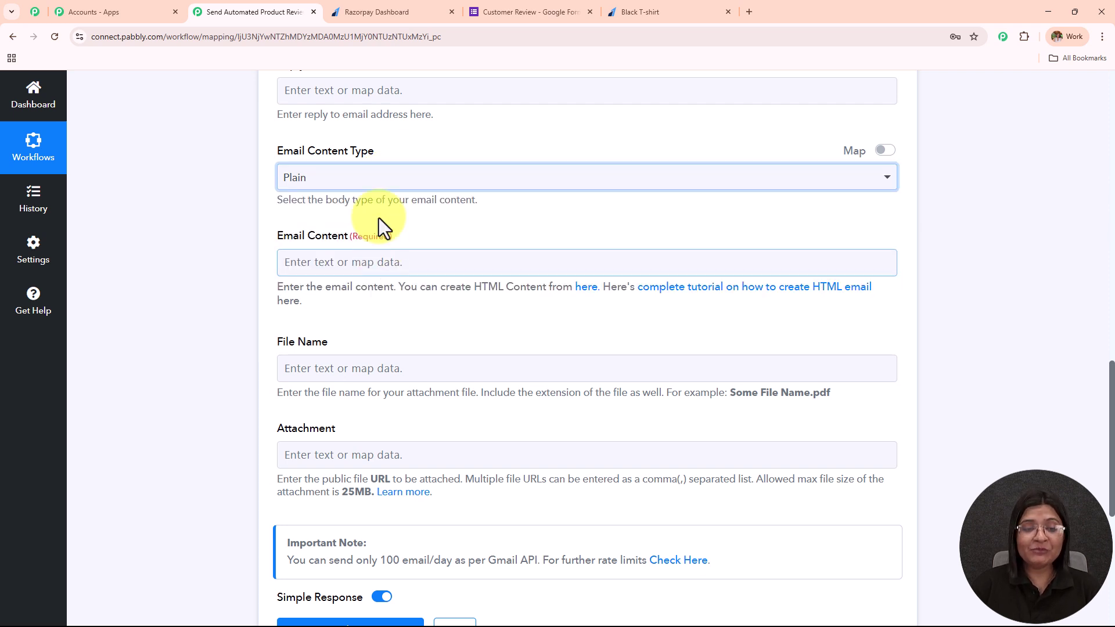
{"action": "left_click", "coordinate": [375, 201]}
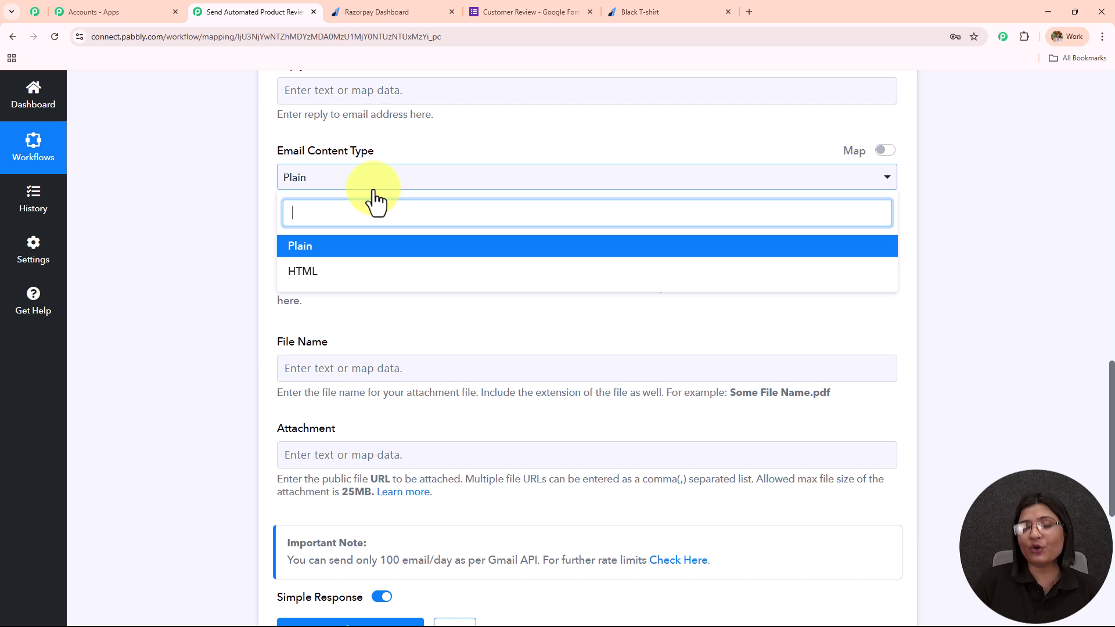
{"action": "left_click", "coordinate": [361, 250]}
{"action": "scroll", "coordinate": [409, 192], "scroll_direction": "down", "scroll_amount": 1}
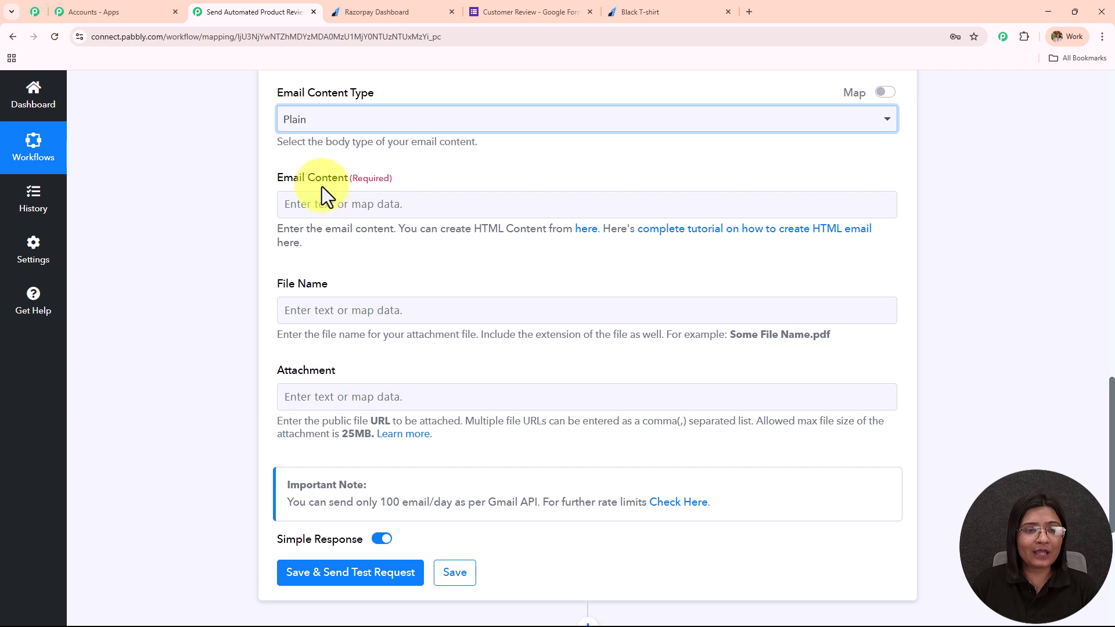
{"action": "left_click_drag", "start_coordinate": [308, 180], "coordinate": [463, 180]}
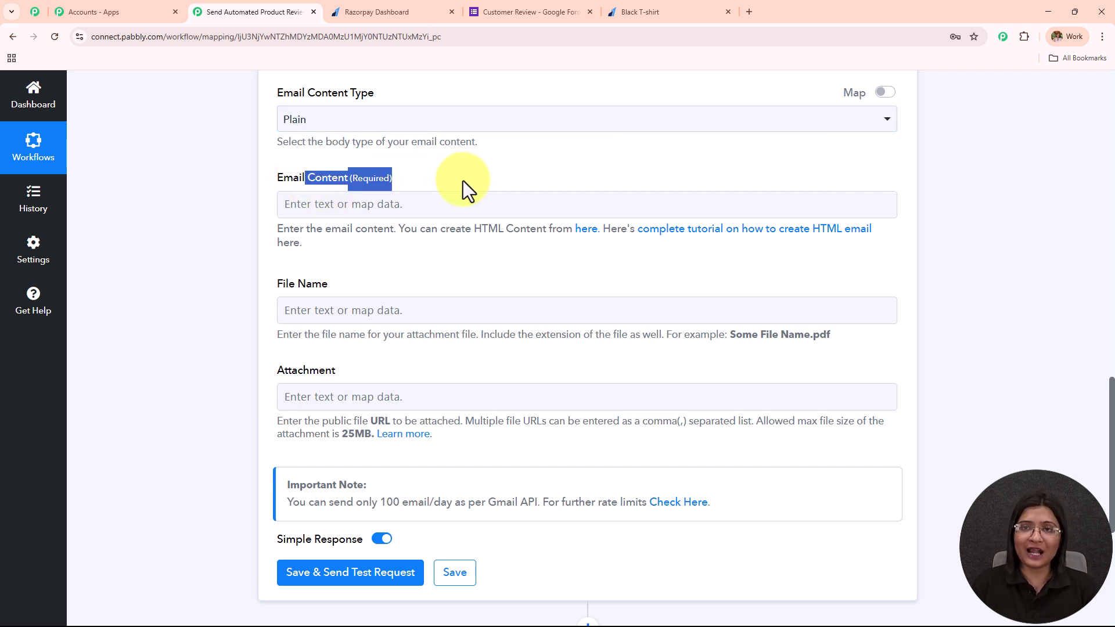
Step: Paste the prepared thank-you message with its 'Leave a Review' line into Email Content
{"action": "left_click", "coordinate": [446, 207]}
{"action": "key", "text": "ctrl+v"}
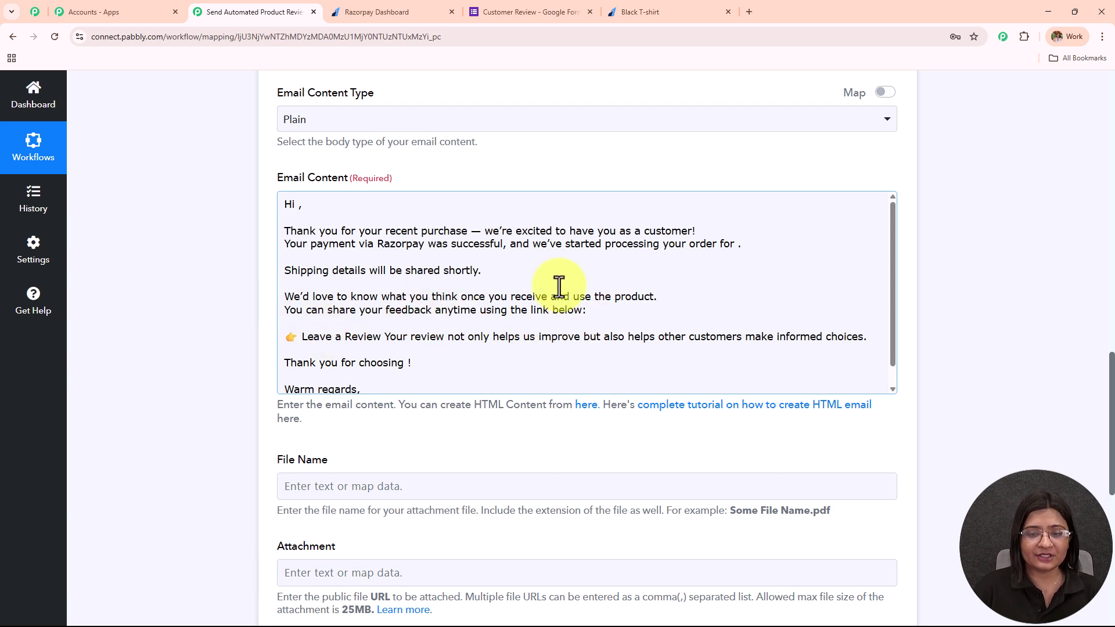
{"action": "left_click", "coordinate": [584, 318]}
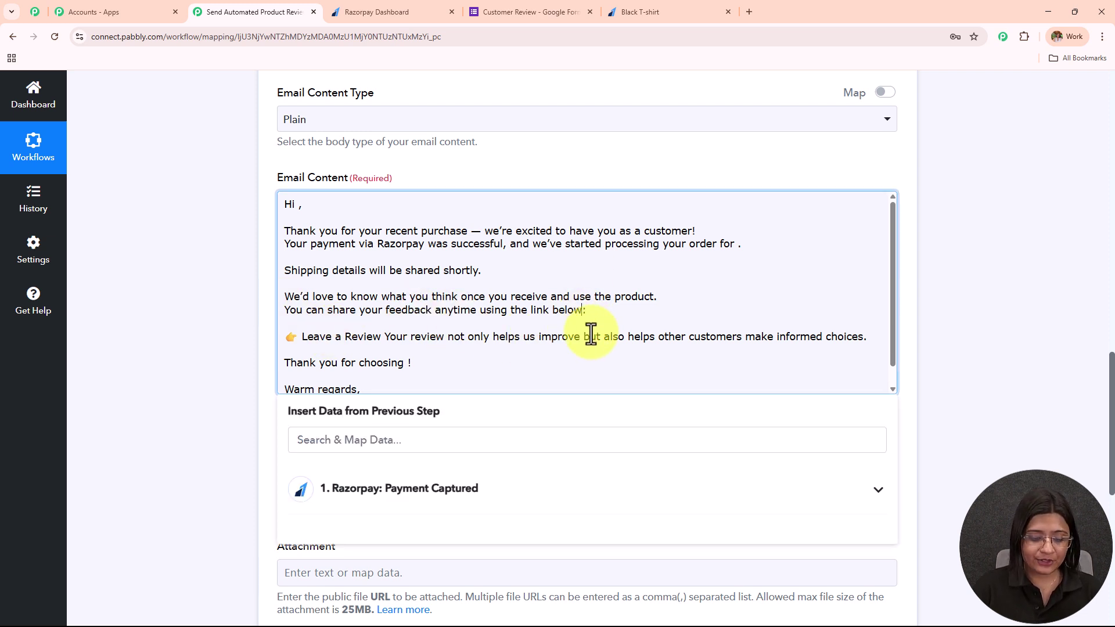
Step: Copy the Customer Review form's responder link in Google Forms
{"action": "left_click", "coordinate": [541, 11]}
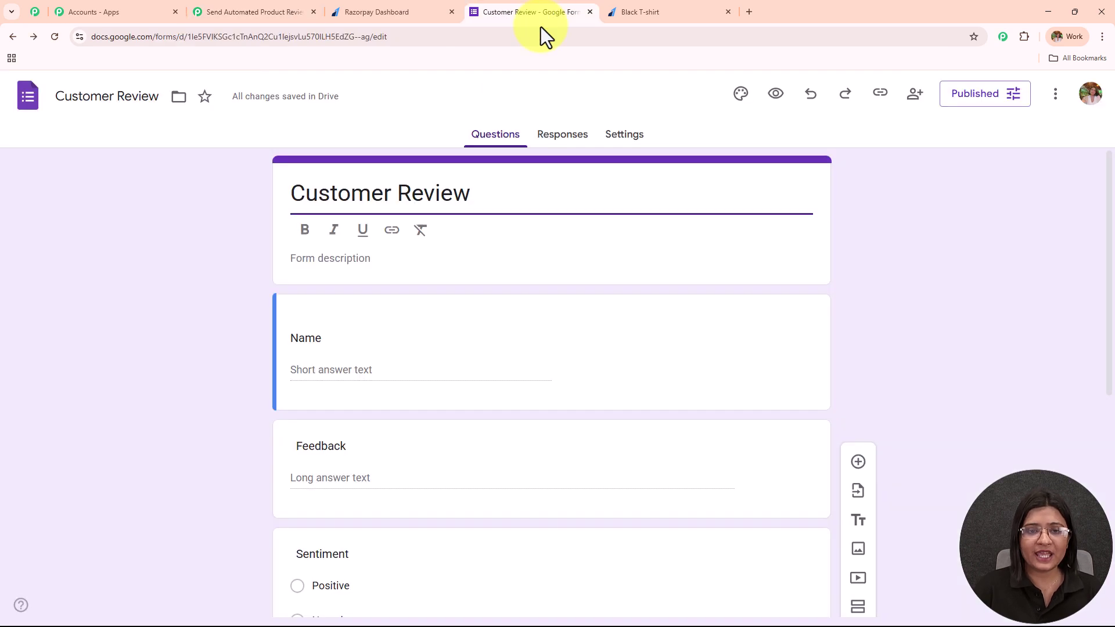
{"action": "scroll", "coordinate": [597, 273], "scroll_direction": "down", "scroll_amount": 5}
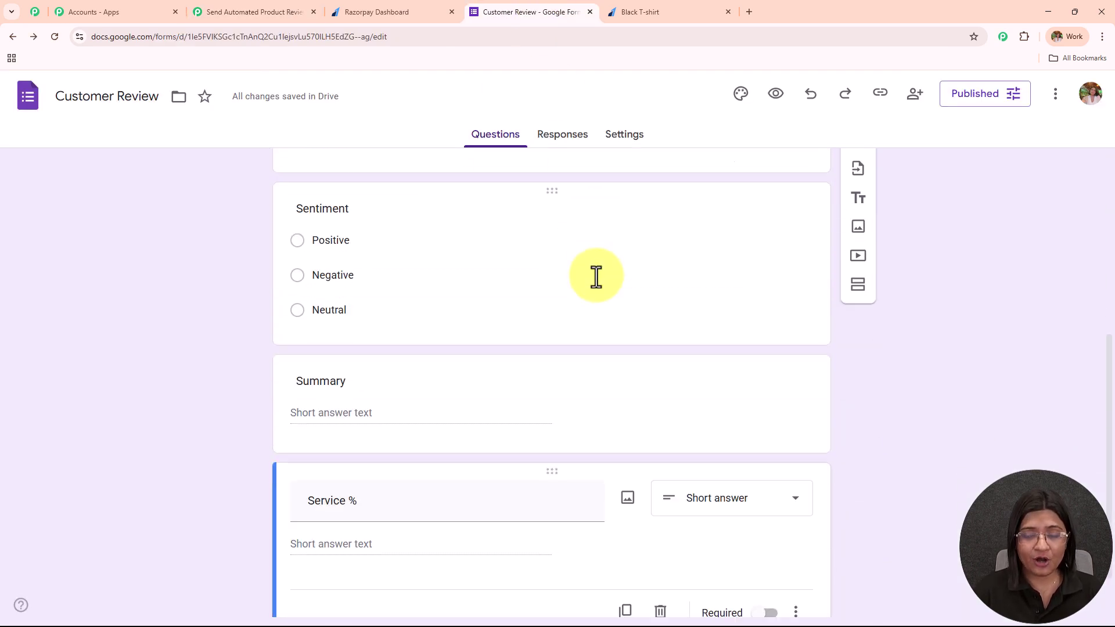
{"action": "left_click", "coordinate": [880, 108]}
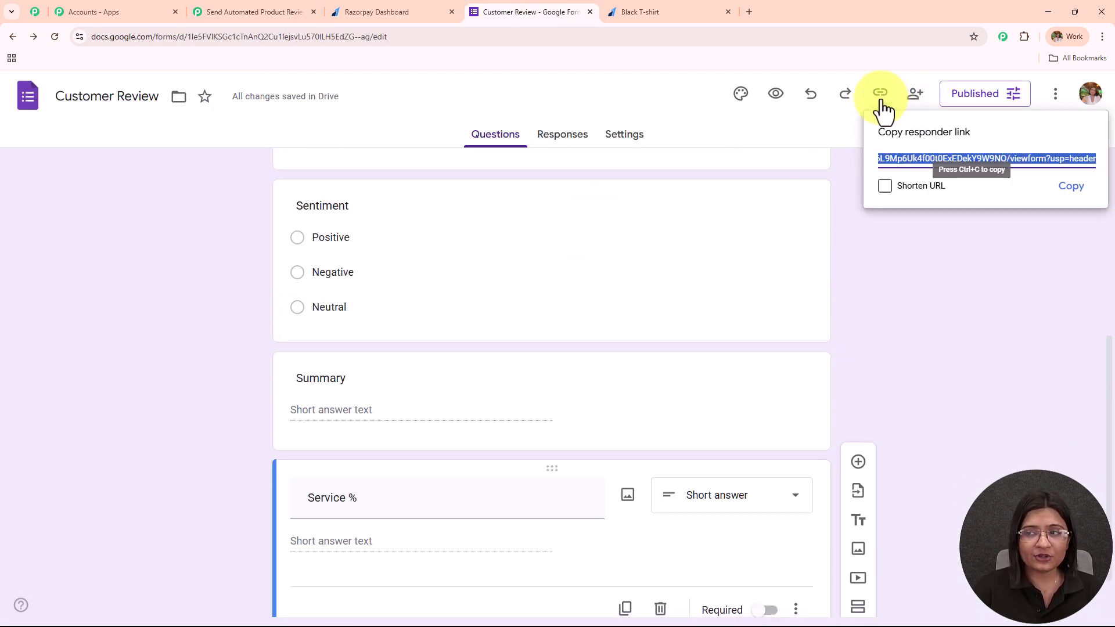
{"action": "left_click", "coordinate": [1071, 187]}
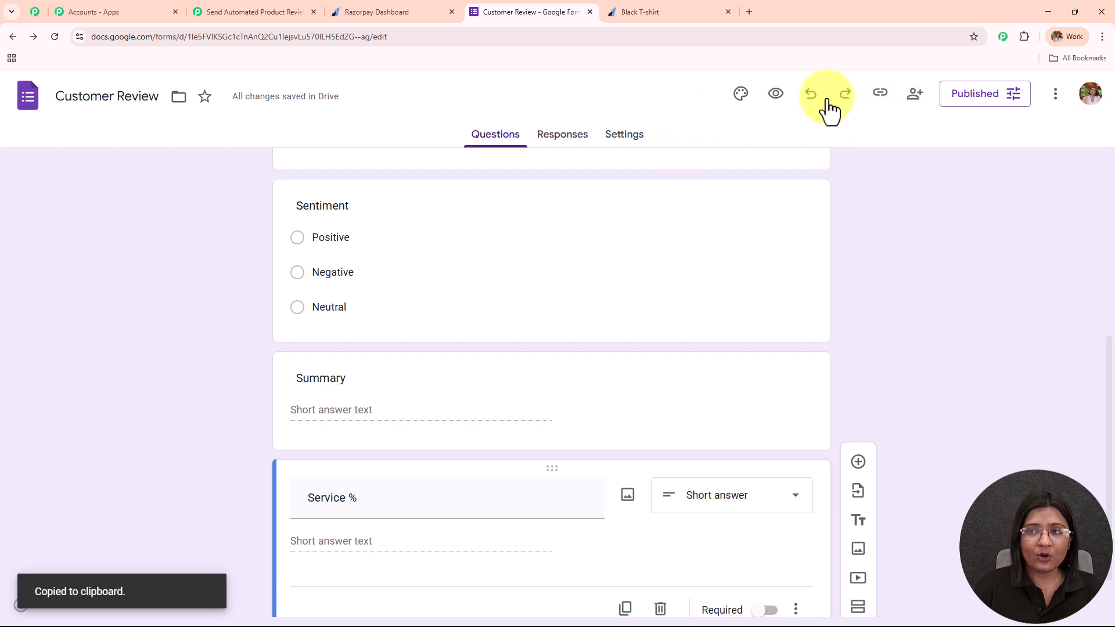
Step: Set the form's general access to Anyone with the link, then copy the responder link again
{"action": "left_click", "coordinate": [916, 99]}
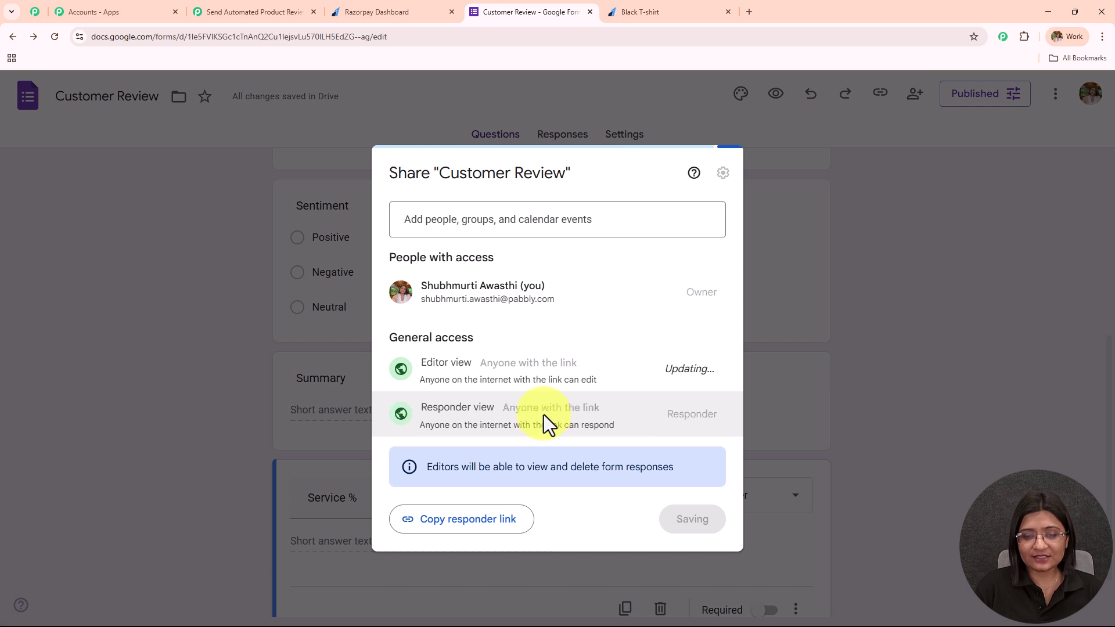
{"action": "left_click", "coordinate": [705, 523]}
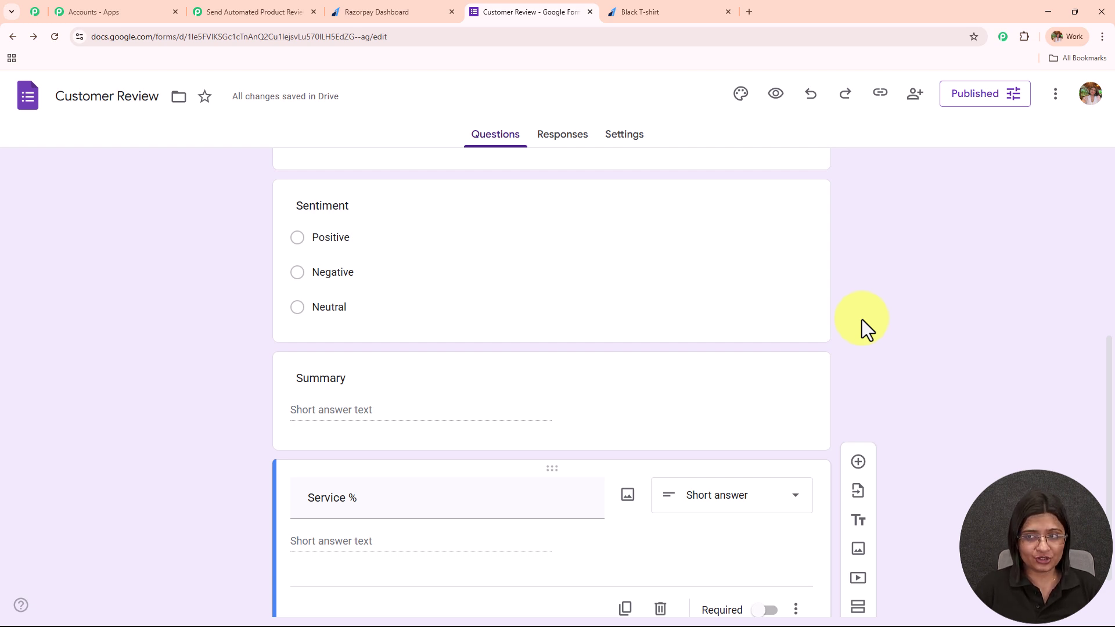
{"action": "left_click", "coordinate": [893, 90]}
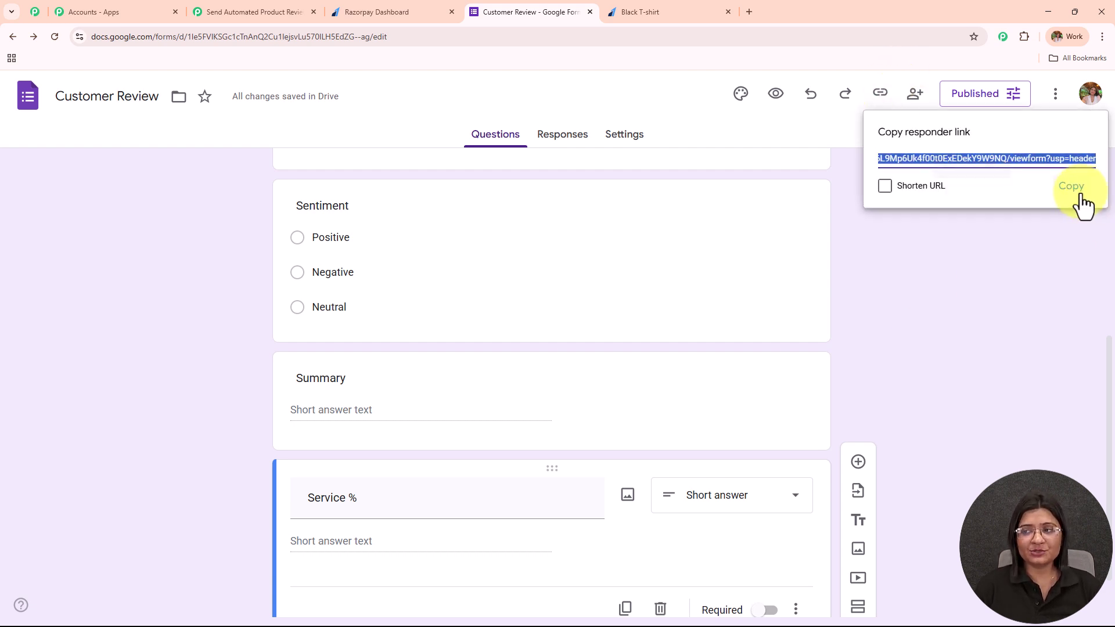
{"action": "left_click", "coordinate": [1079, 197]}
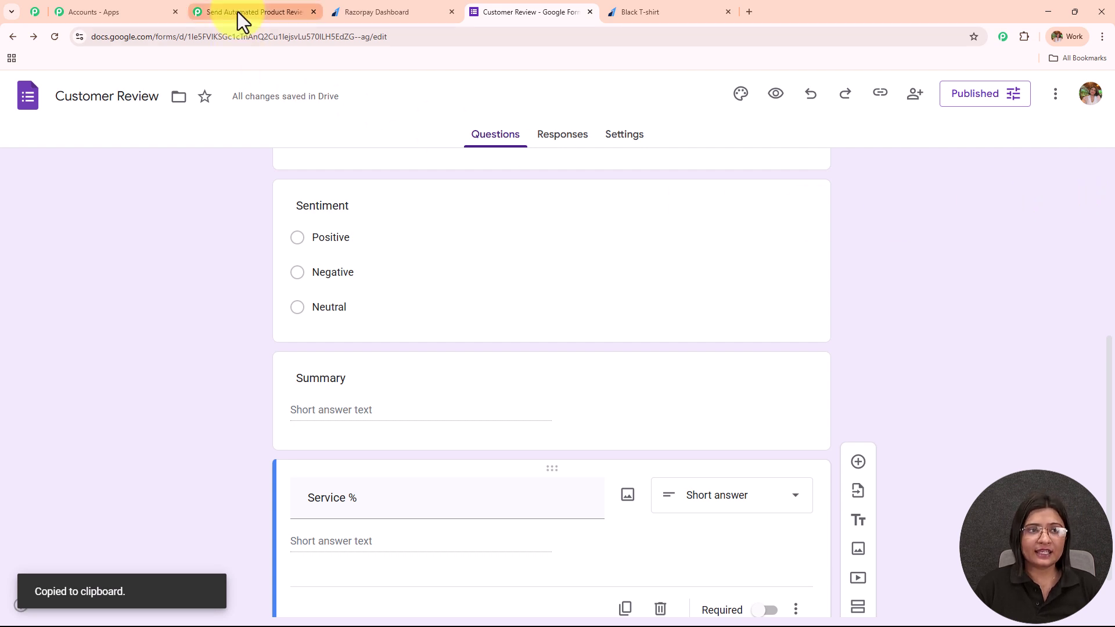
{"action": "left_click", "coordinate": [238, 12]}
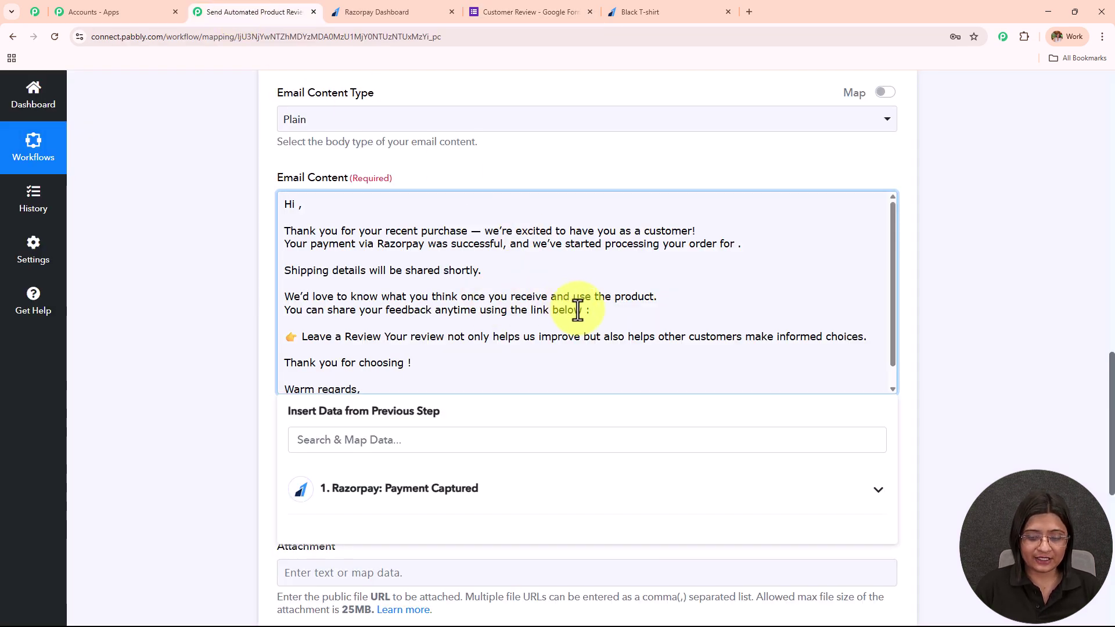
Step: Paste the review form link on a new line after 'below :', moving 'Your review' onto its own line
{"action": "left_click", "coordinate": [598, 316]}
{"action": "key", "text": "Return"}
{"action": "key", "text": "Return"}
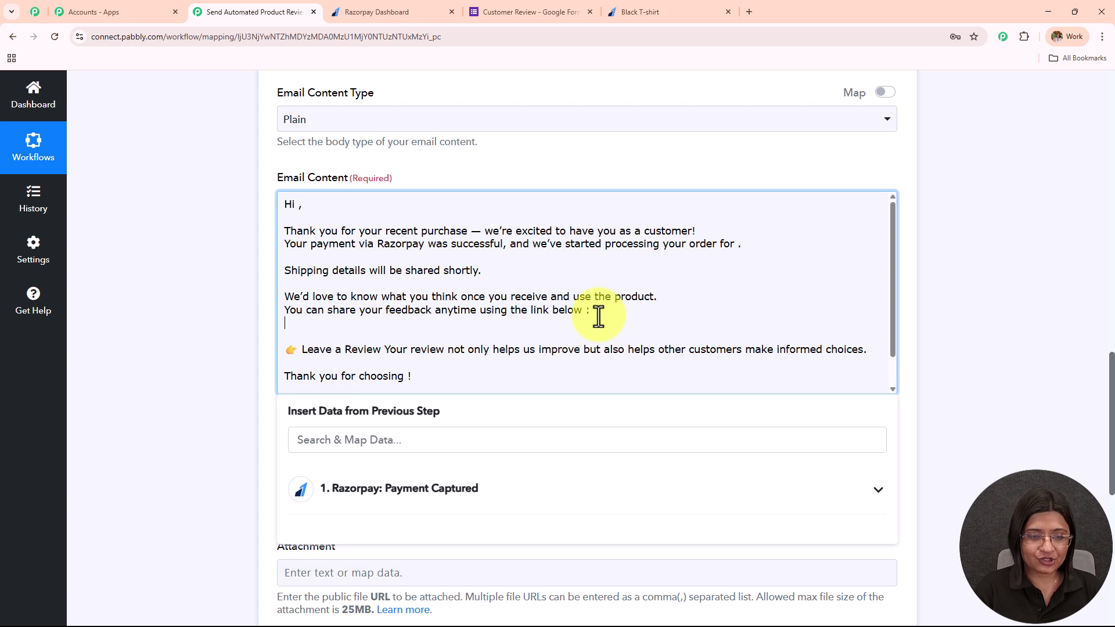
{"action": "key", "text": "ctrl+v"}
{"action": "scroll", "coordinate": [388, 331], "scroll_direction": "down", "scroll_amount": 2}
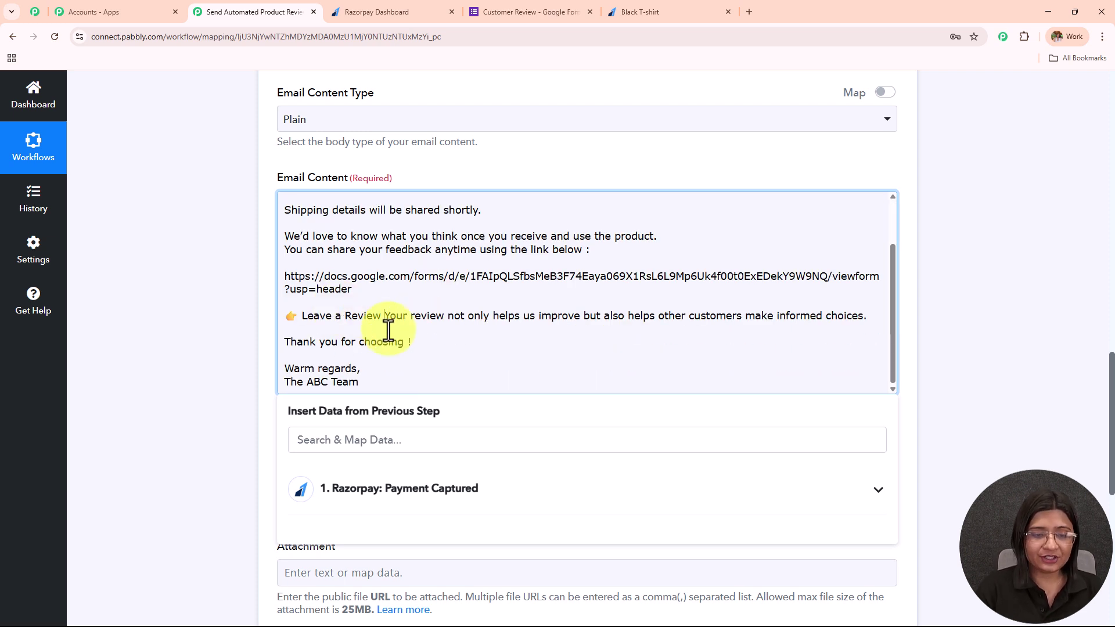
{"action": "key", "text": "Return"}
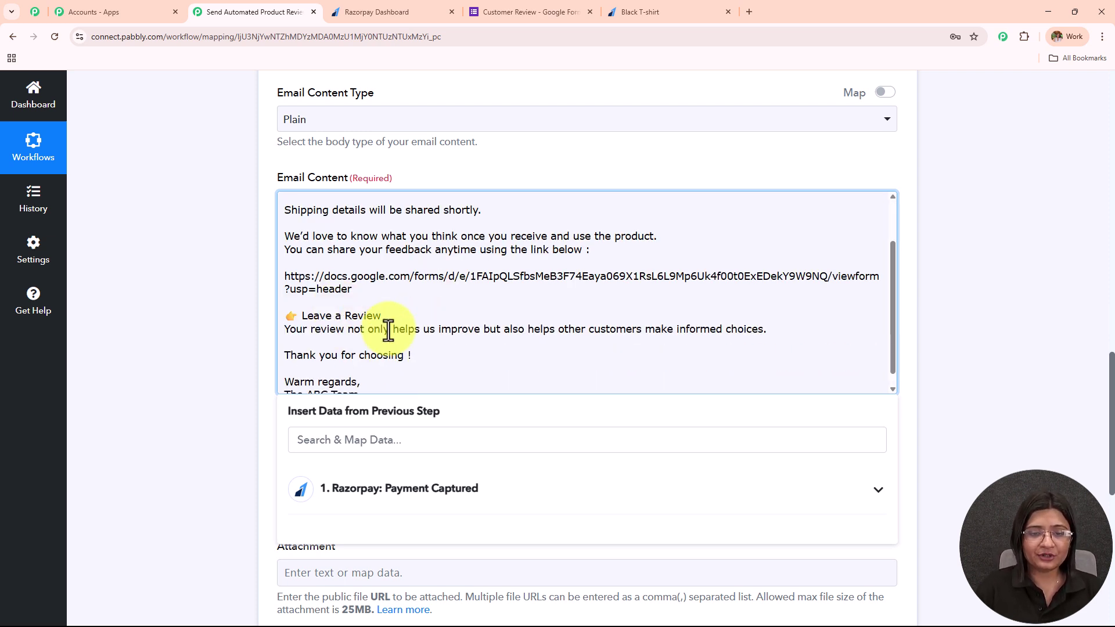
Step: Tidy the extra line breaks after the thank-you line and place the cursor after 'Hi'
{"action": "scroll", "coordinate": [574, 278], "scroll_direction": "down", "scroll_amount": 1}
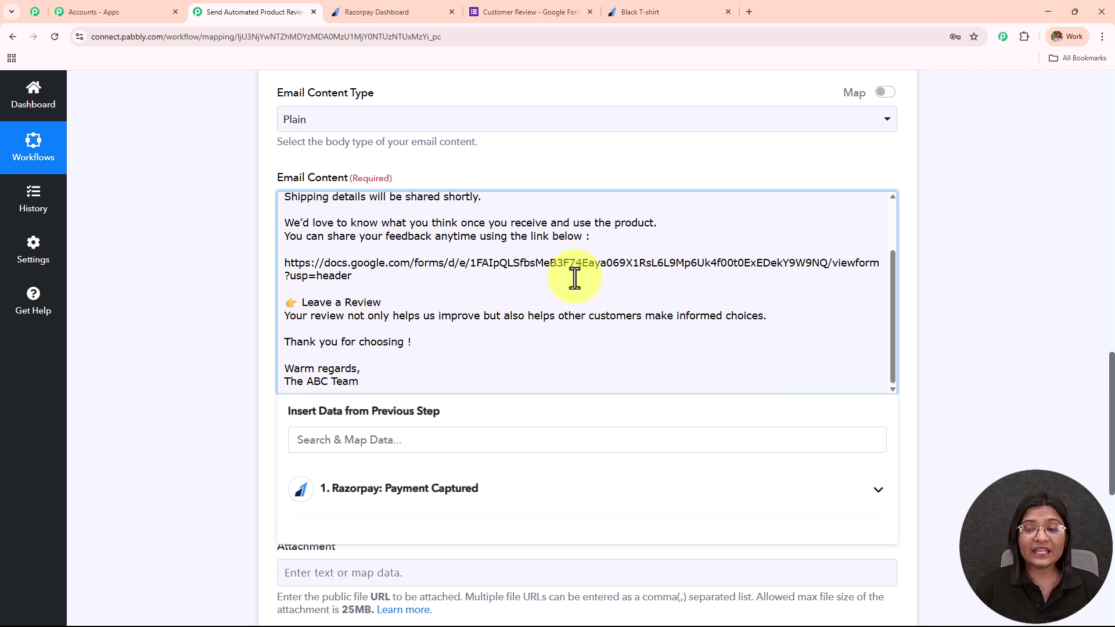
{"action": "left_click_drag", "start_coordinate": [480, 341], "coordinate": [198, 364]}
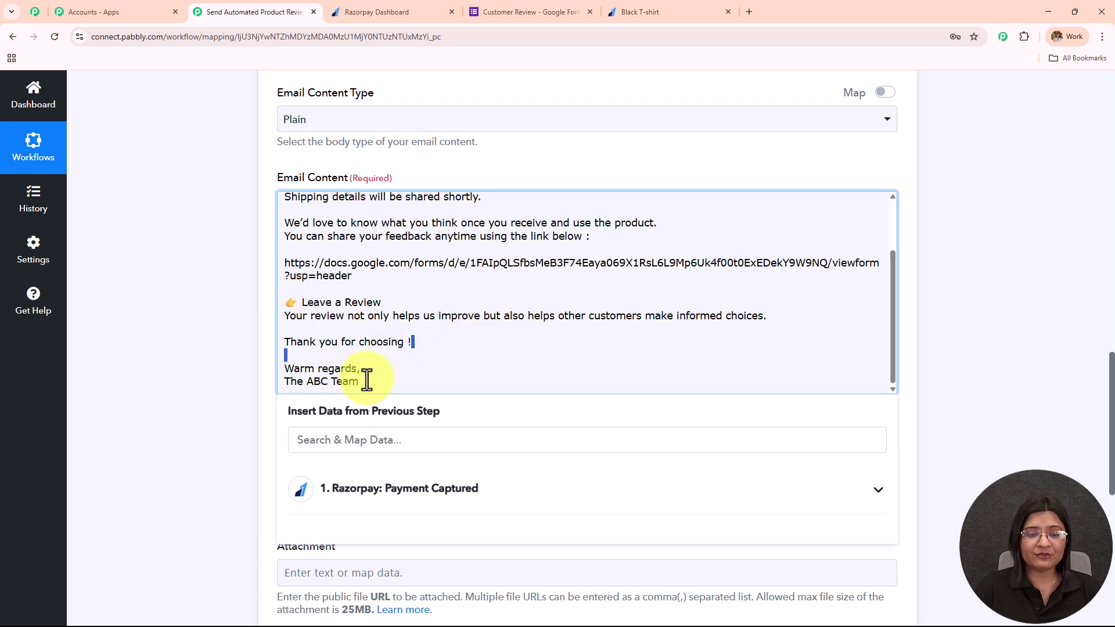
{"action": "left_click", "coordinate": [165, 292]}
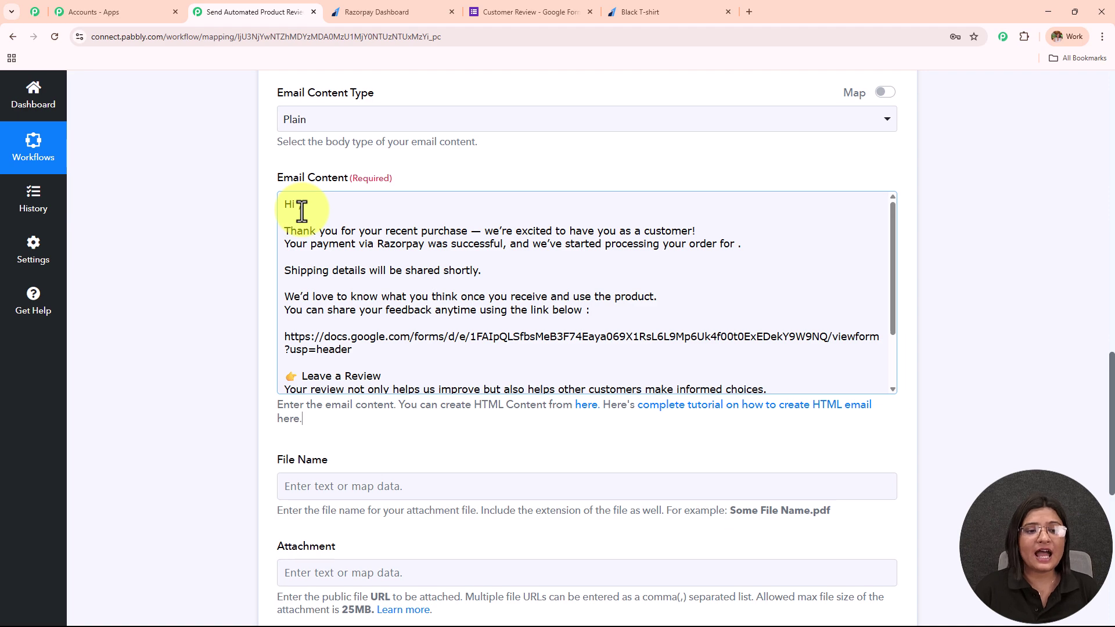
{"action": "scroll", "coordinate": [302, 211], "scroll_direction": "up", "scroll_amount": 12}
{"action": "scroll", "coordinate": [302, 211], "scroll_direction": "down", "scroll_amount": 14}
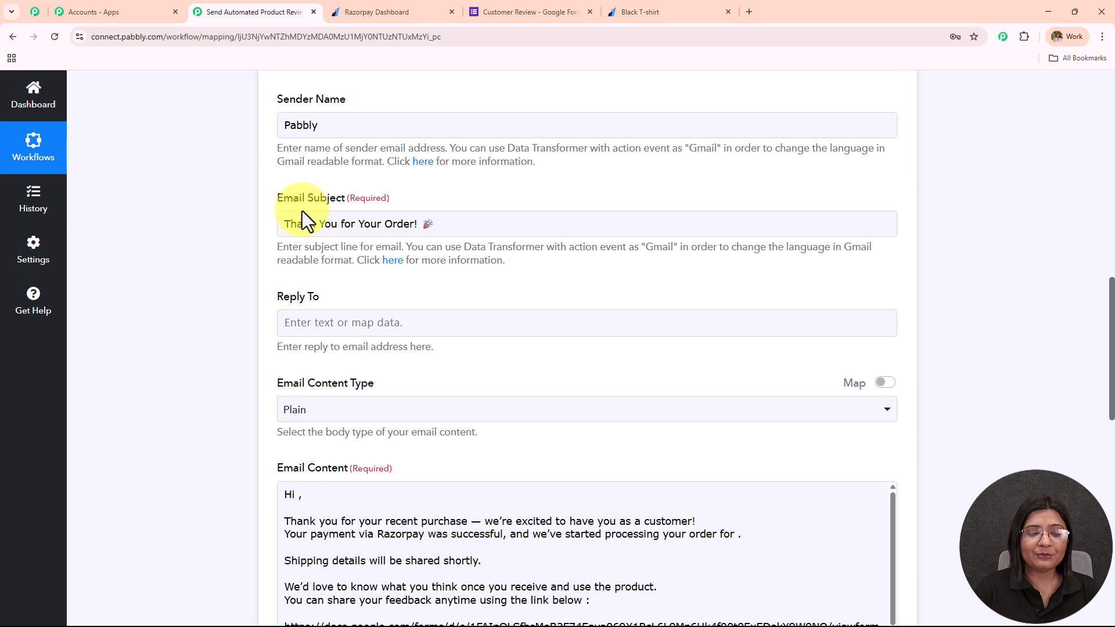
{"action": "scroll", "coordinate": [294, 209], "scroll_direction": "up", "scroll_amount": 2}
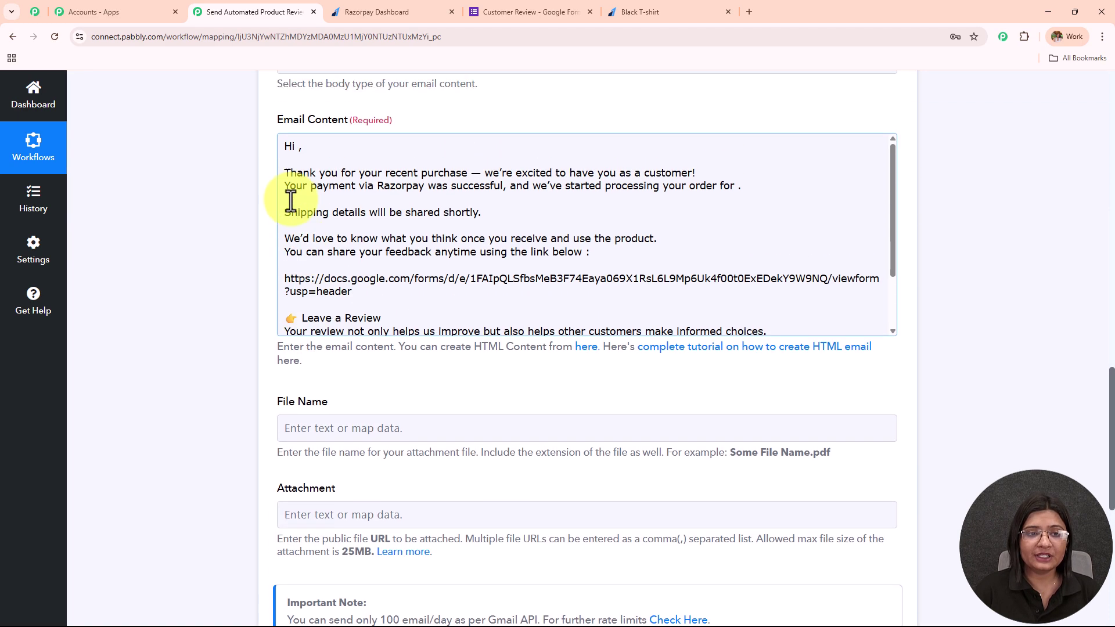
{"action": "left_click", "coordinate": [298, 146]}
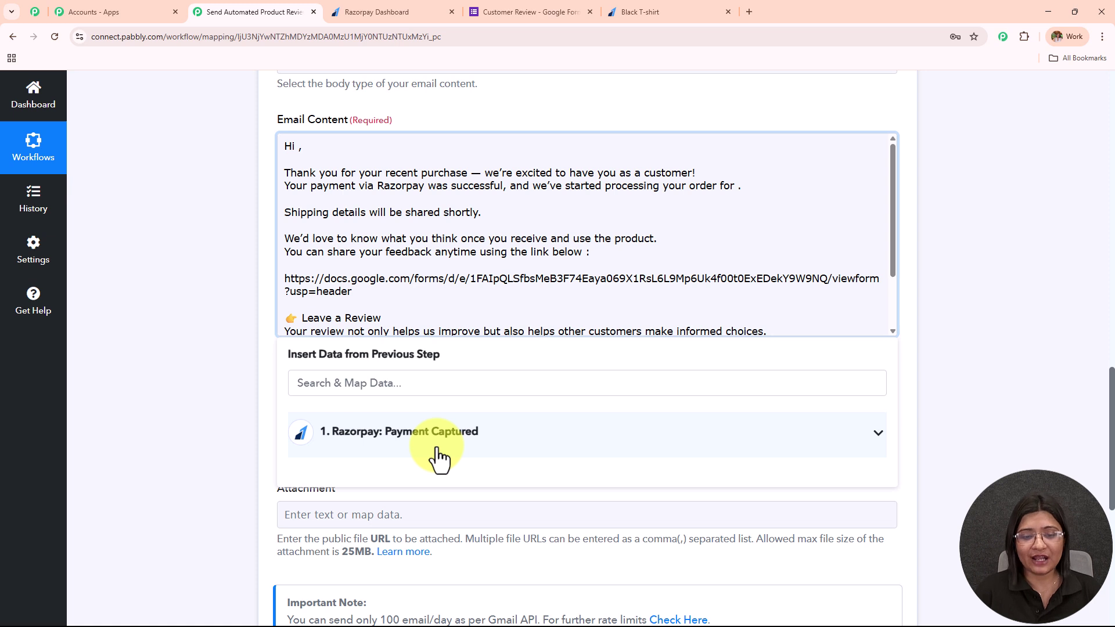
Step: Insert the payment notes' Full Name after 'Hi', found by searching 'cu'
{"action": "left_click", "coordinate": [436, 448]}
{"action": "left_click", "coordinate": [417, 385]}
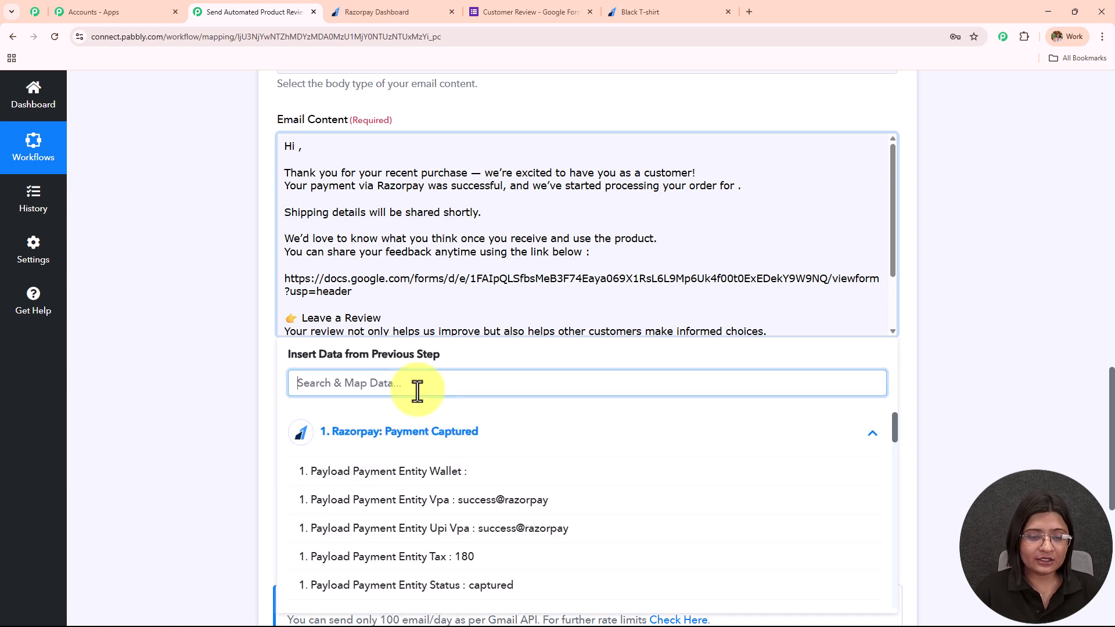
{"action": "type", "text": "cu"}
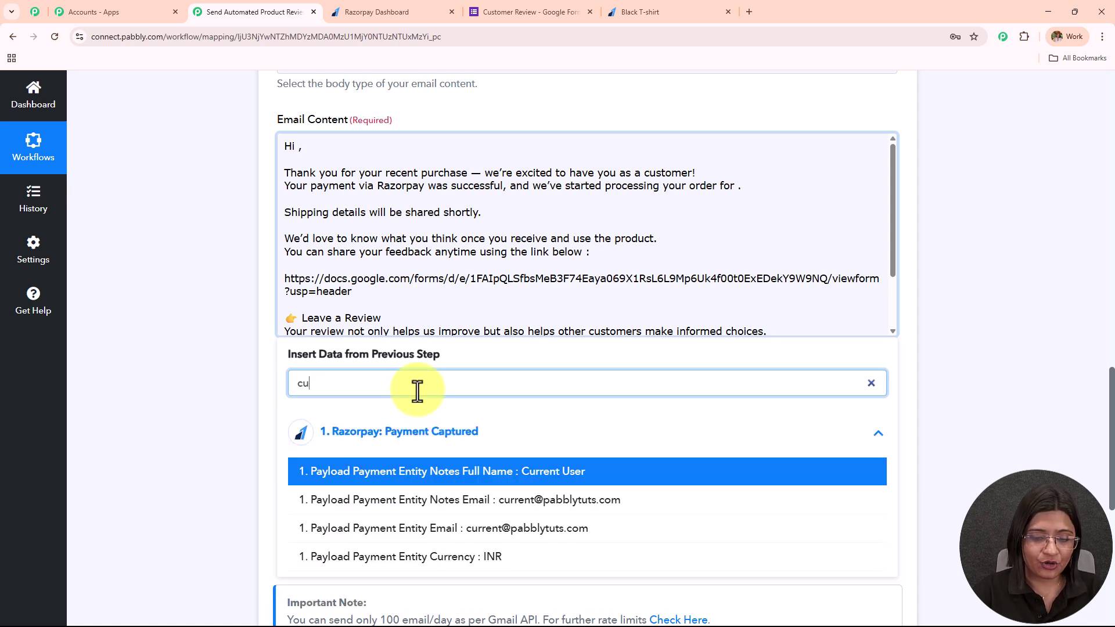
{"action": "left_click", "coordinate": [505, 467]}
{"action": "left_click", "coordinate": [737, 199]}
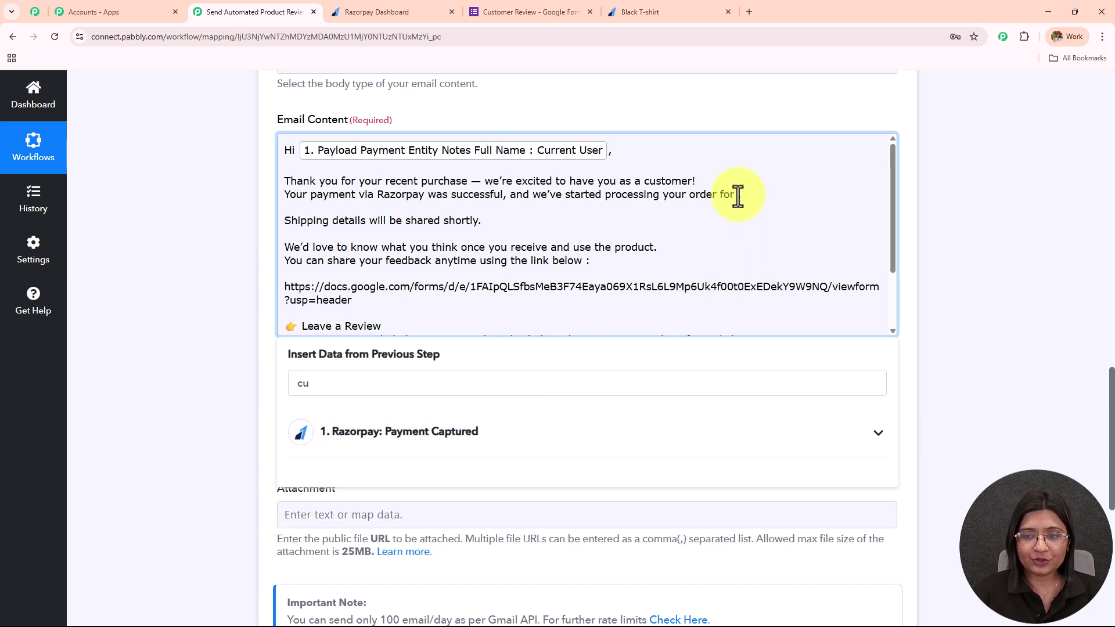
Step: Insert the Notes Product field (Tshirt) after 'order for', found by searching 'tsh'
{"action": "left_click", "coordinate": [511, 433]}
{"action": "left_click", "coordinate": [404, 384]}
{"action": "type", "text": "cu"}
{"action": "key", "text": "BackSpace"}
{"action": "key", "text": "BackSpace"}
{"action": "type", "text": "tsh"}
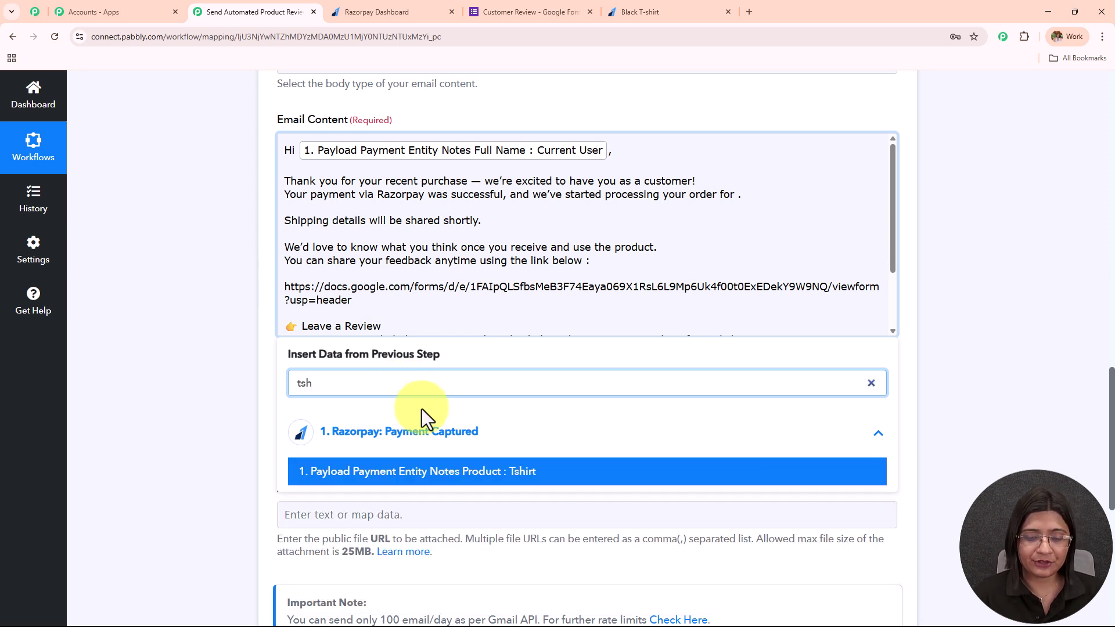
{"action": "left_click", "coordinate": [442, 481]}
{"action": "left_click", "coordinate": [226, 314]}
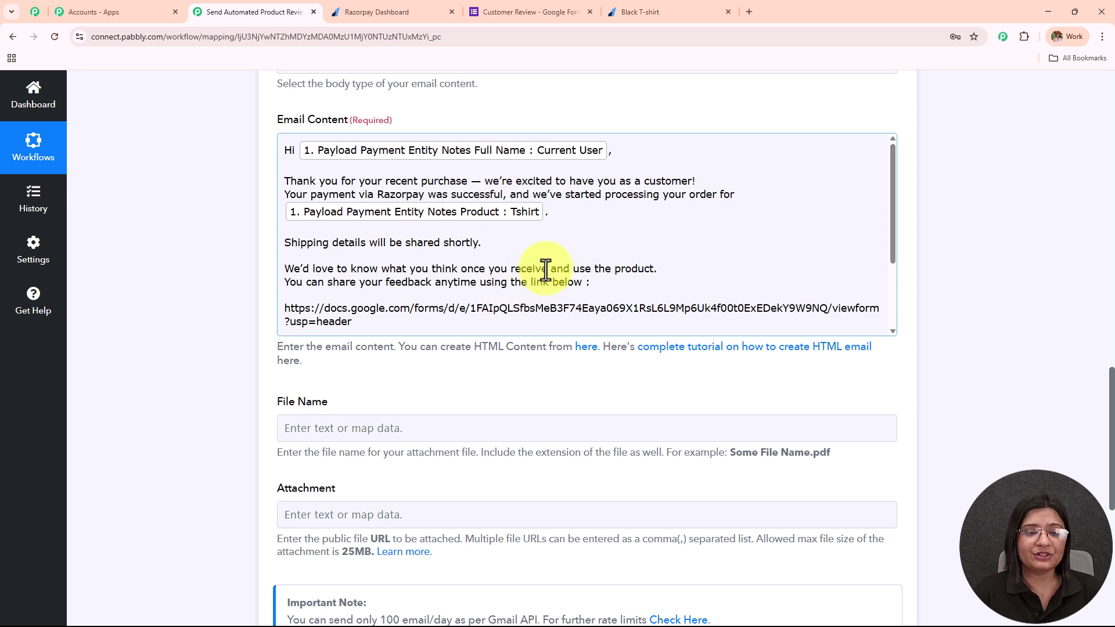
{"action": "scroll", "coordinate": [545, 269], "scroll_direction": "down", "scroll_amount": 2}
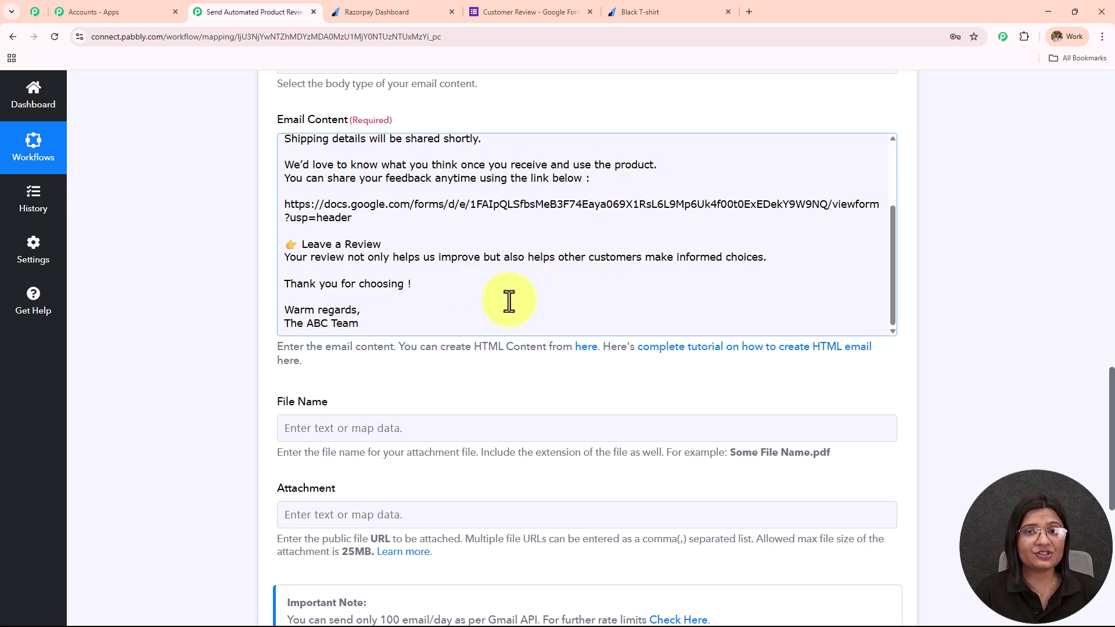
{"action": "scroll", "coordinate": [509, 300], "scroll_direction": "up", "scroll_amount": 2}
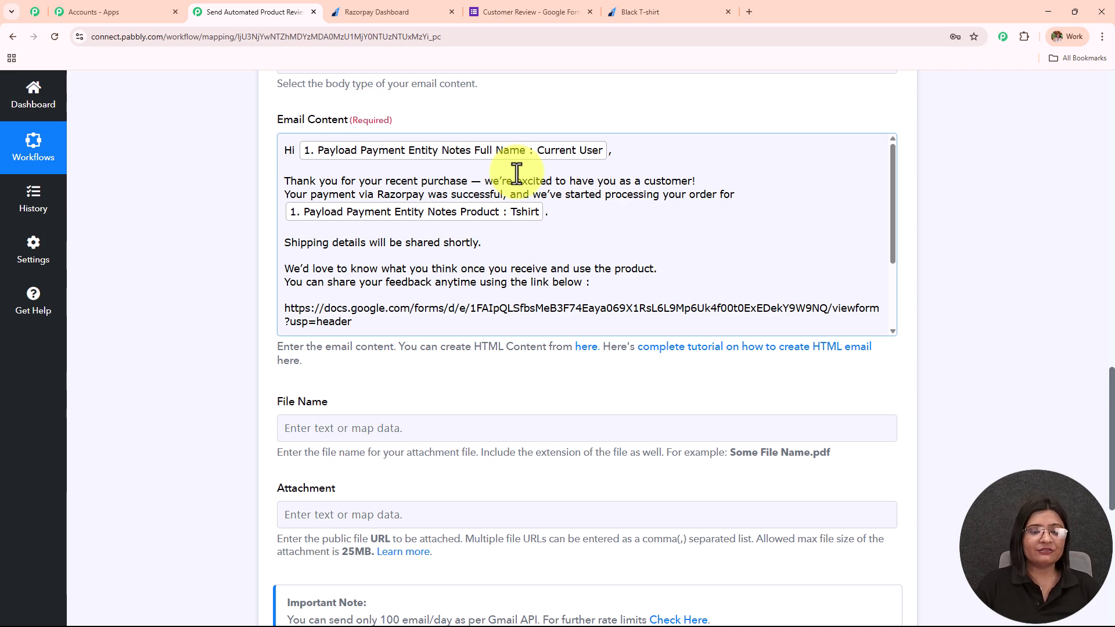
{"action": "scroll", "coordinate": [470, 313], "scroll_direction": "down", "scroll_amount": 2}
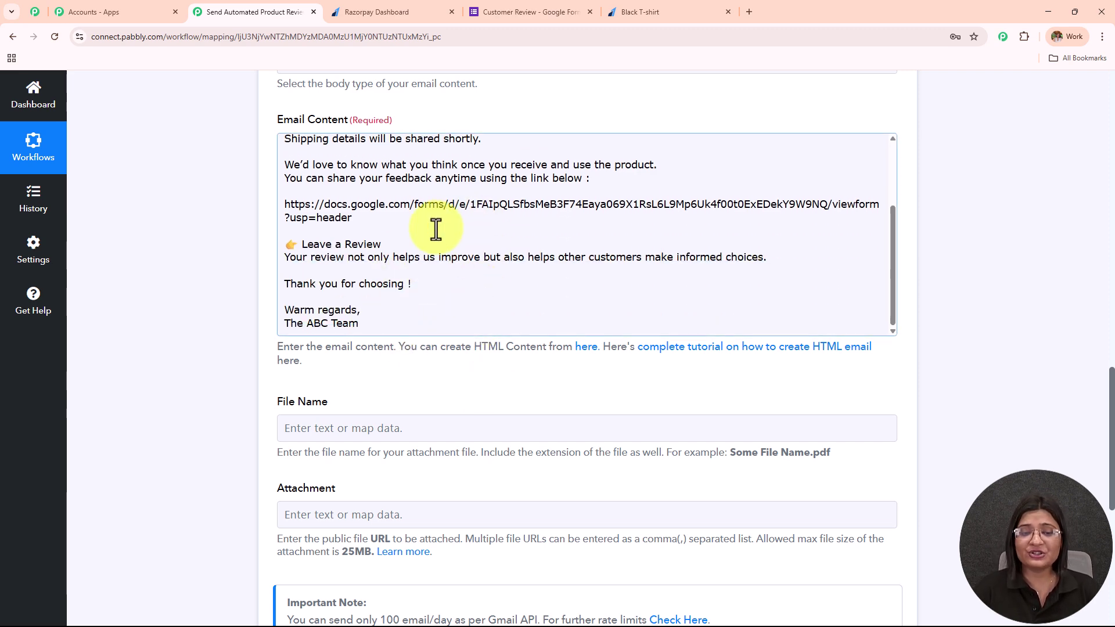
Step: Review the attachment settings and their 25MB size limit
{"action": "scroll", "coordinate": [426, 237], "scroll_direction": "down", "scroll_amount": 3}
{"action": "left_click_drag", "start_coordinate": [288, 228], "coordinate": [418, 357]}
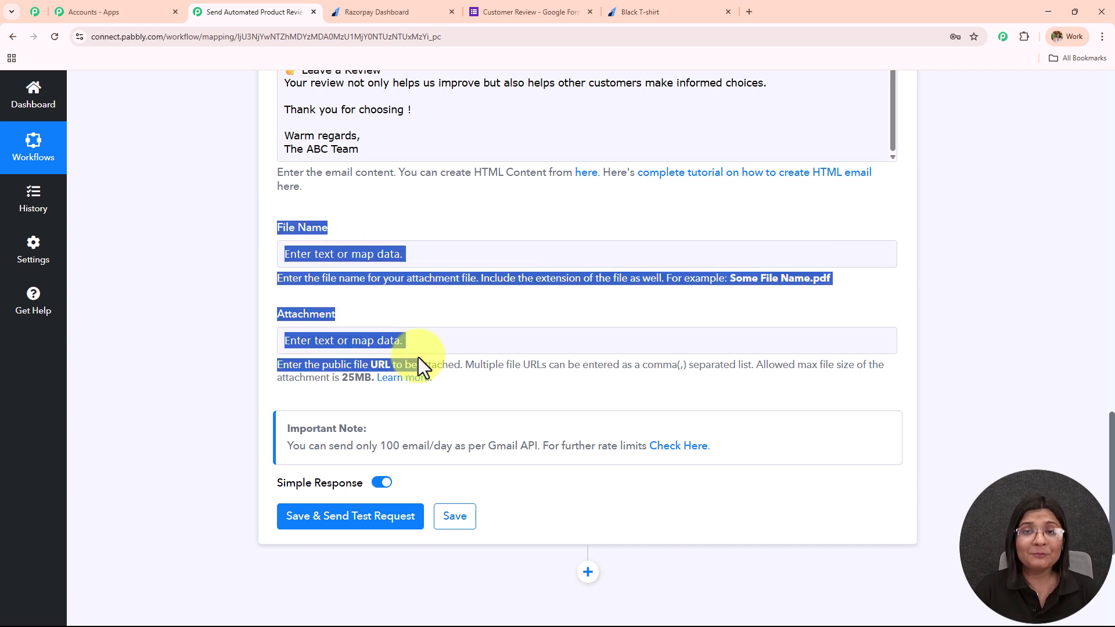
{"action": "left_click_drag", "start_coordinate": [340, 378], "coordinate": [377, 385]}
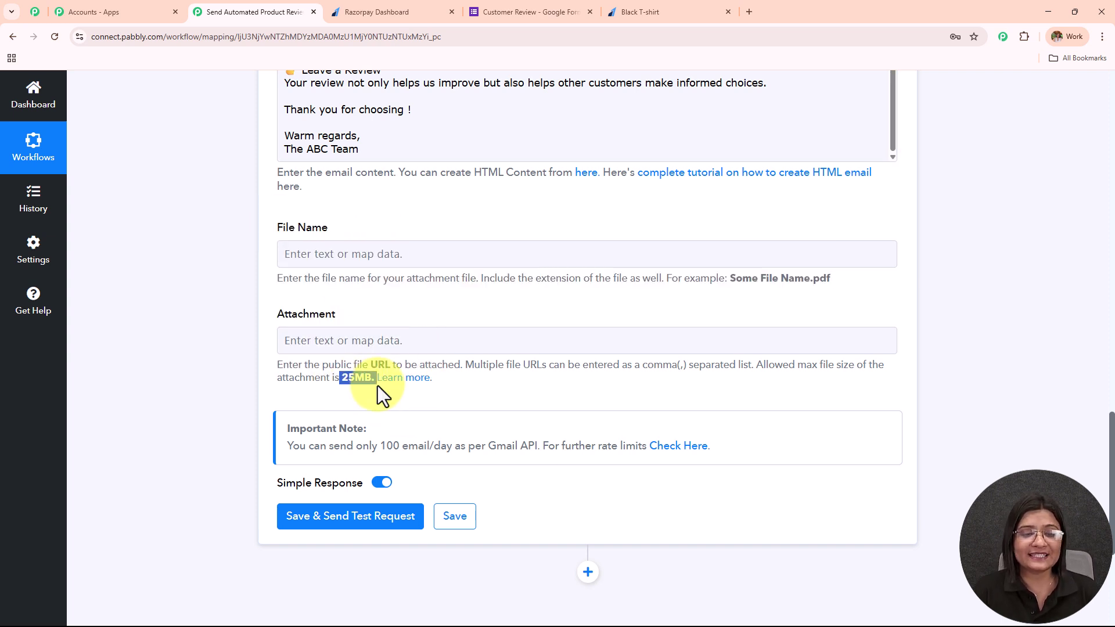
{"action": "scroll", "coordinate": [610, 314], "scroll_direction": "up", "scroll_amount": 10}
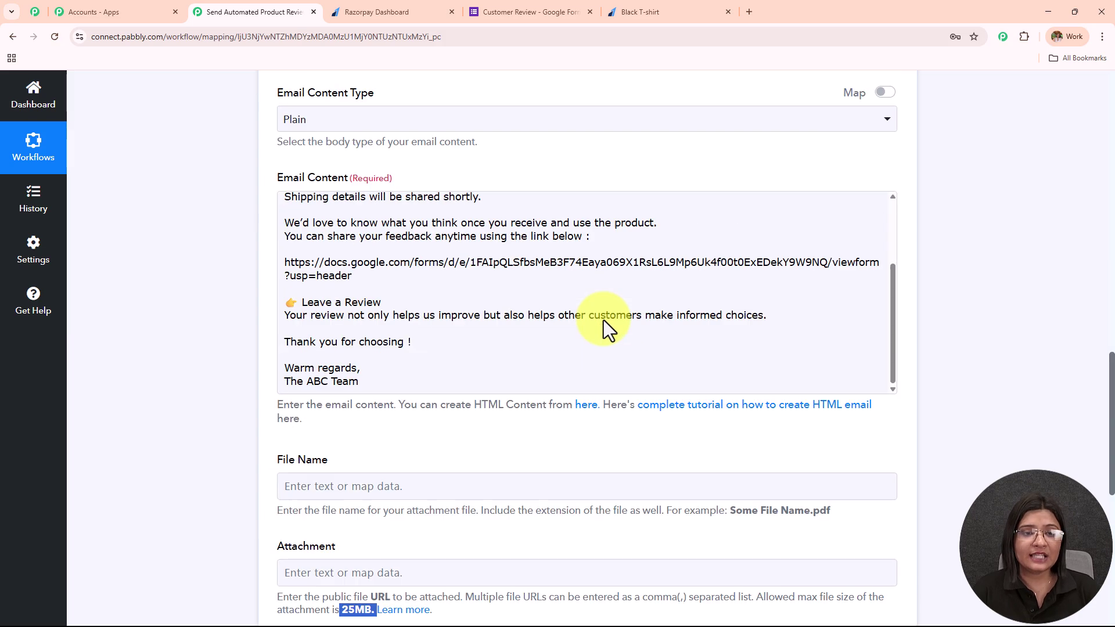
{"action": "scroll", "coordinate": [604, 319], "scroll_direction": "up", "scroll_amount": 4}
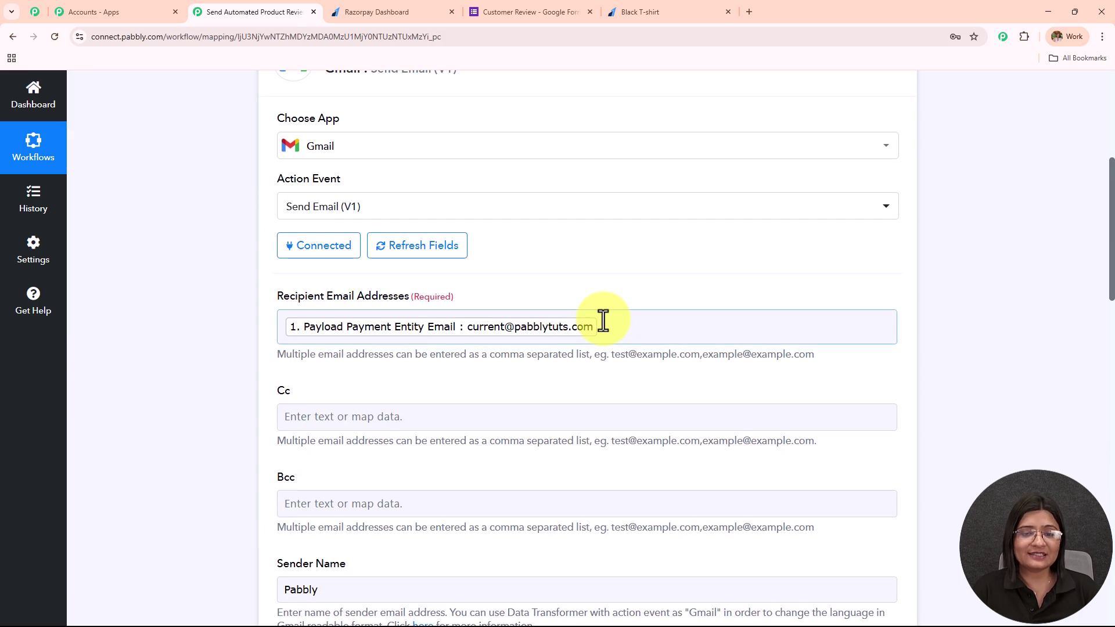
{"action": "scroll", "coordinate": [604, 319], "scroll_direction": "down", "scroll_amount": 4}
{"action": "scroll", "coordinate": [603, 321], "scroll_direction": "down", "scroll_amount": 15}
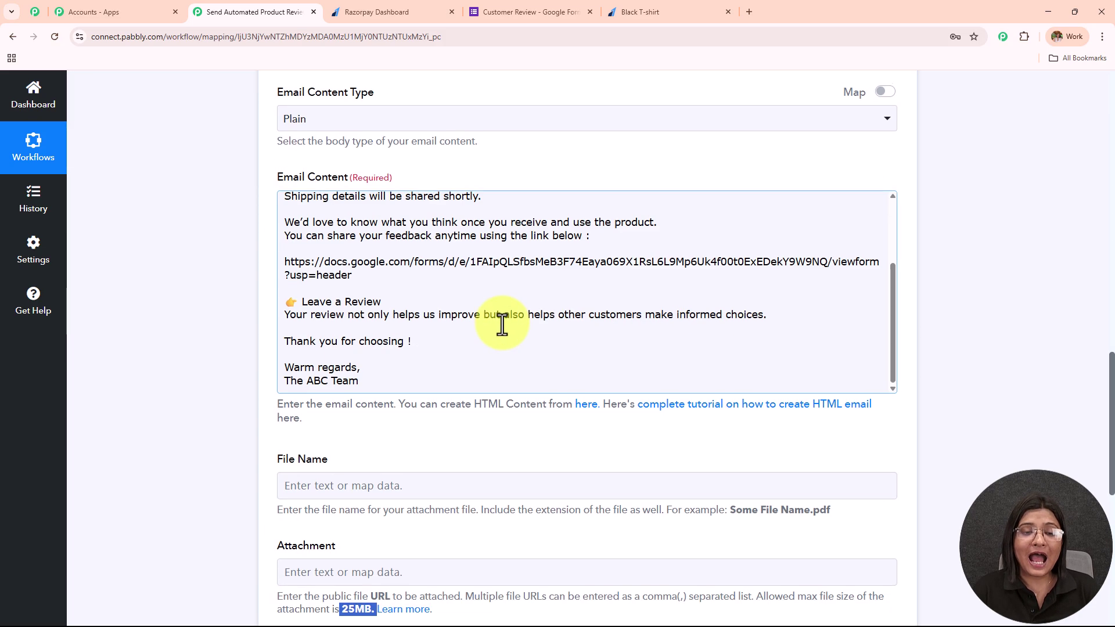
Step: Save and send a test request, confirming status 'sent' and 1500 remaining email quota
{"action": "left_click", "coordinate": [391, 249]}
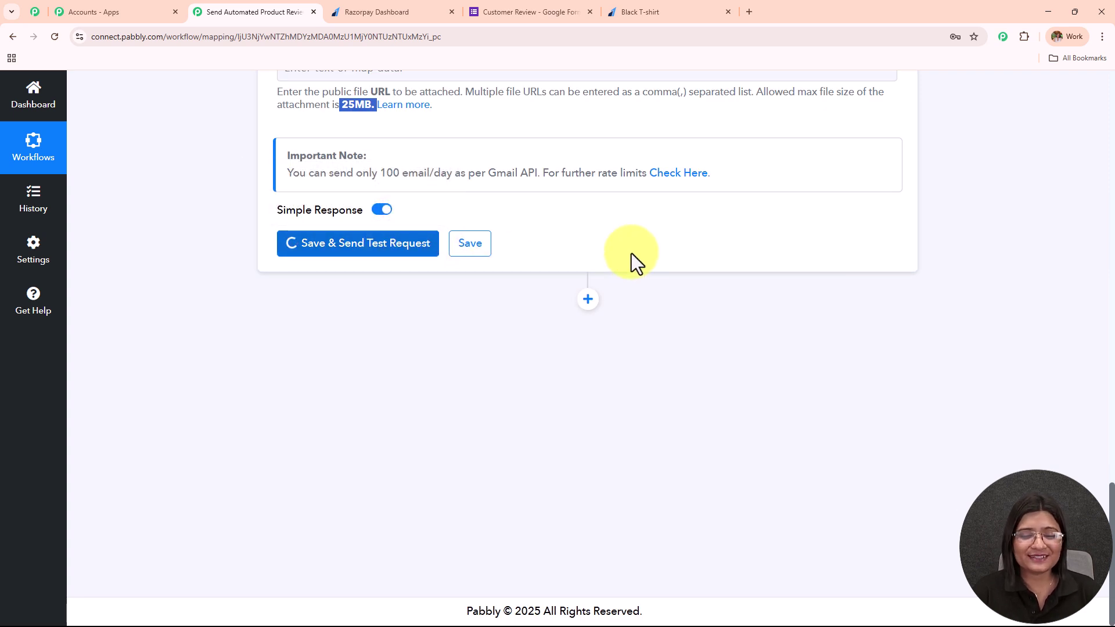
{"action": "double_click", "coordinate": [647, 374]}
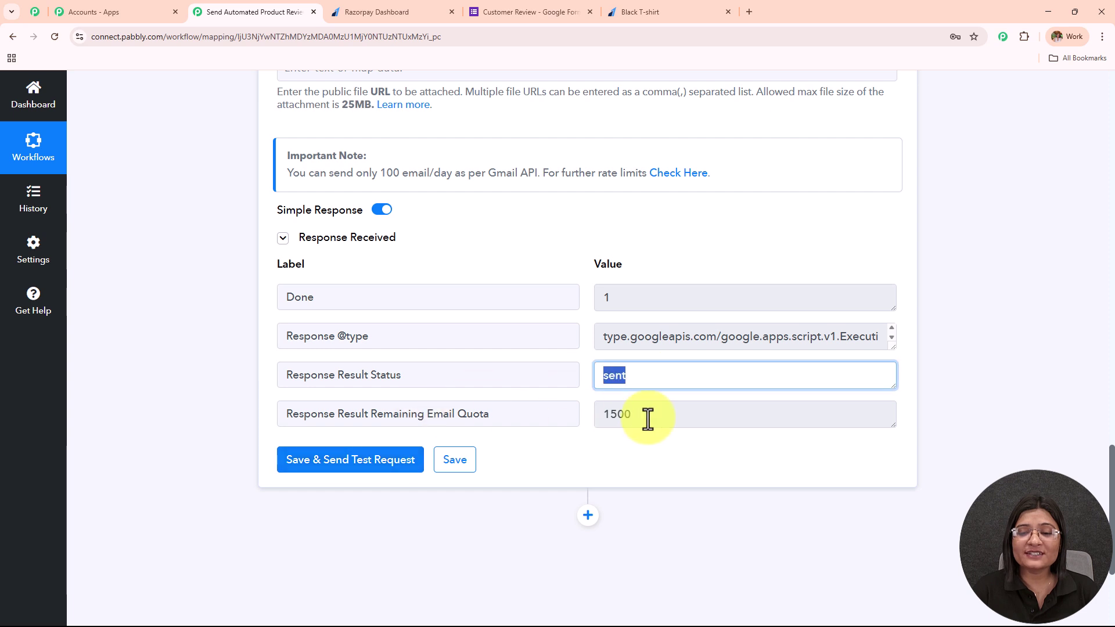
{"action": "double_click", "coordinate": [651, 421]}
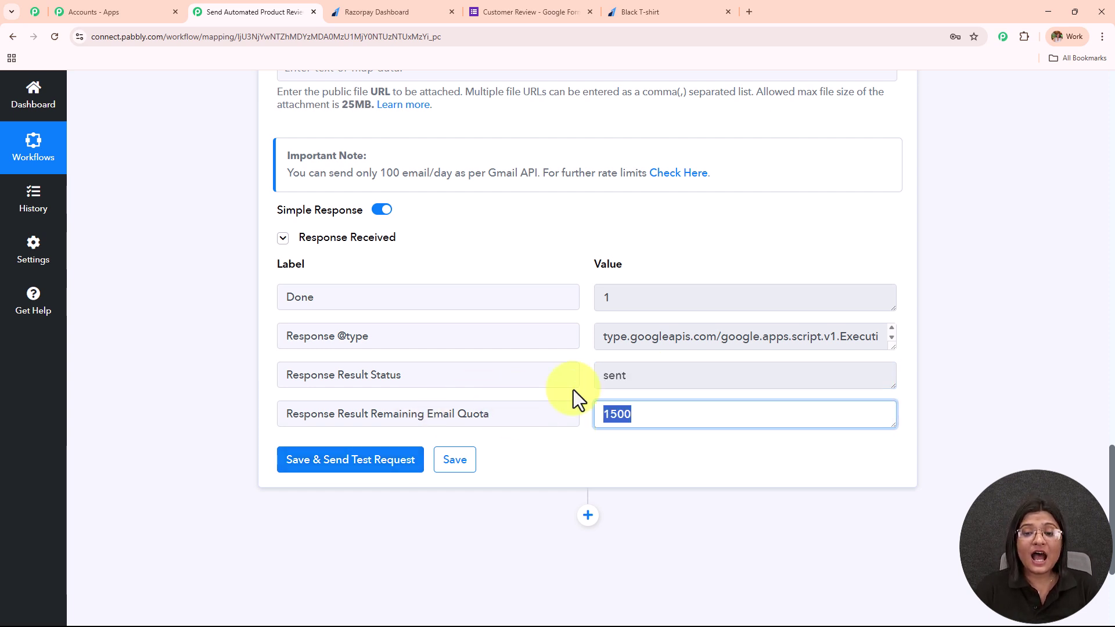
{"action": "double_click", "coordinate": [660, 375]}
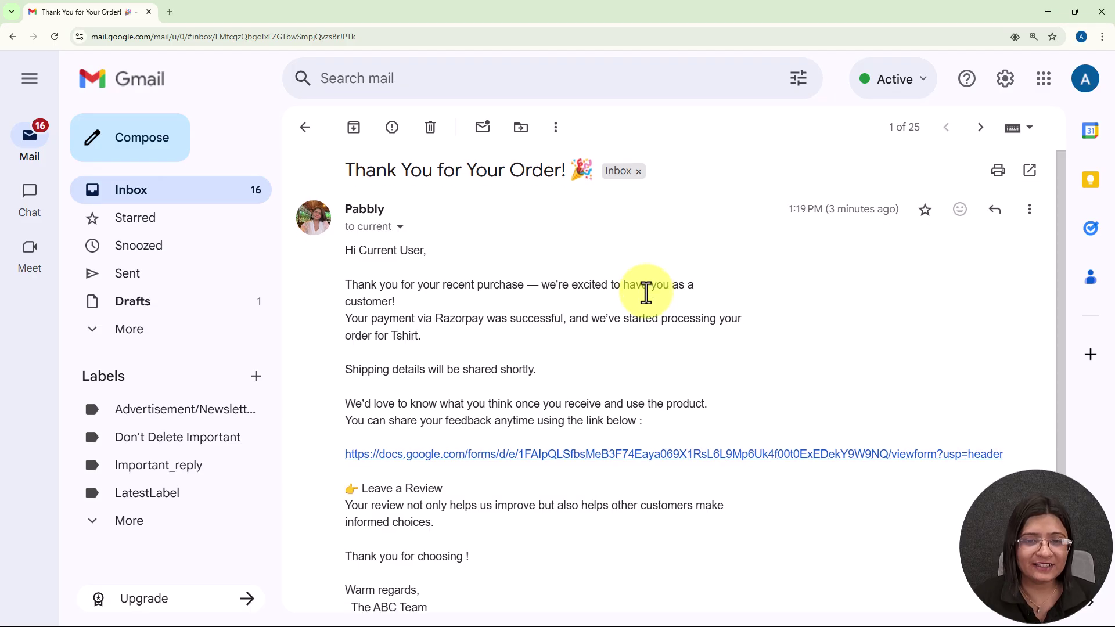
{"action": "scroll", "coordinate": [645, 291], "scroll_direction": "down", "scroll_amount": 1}
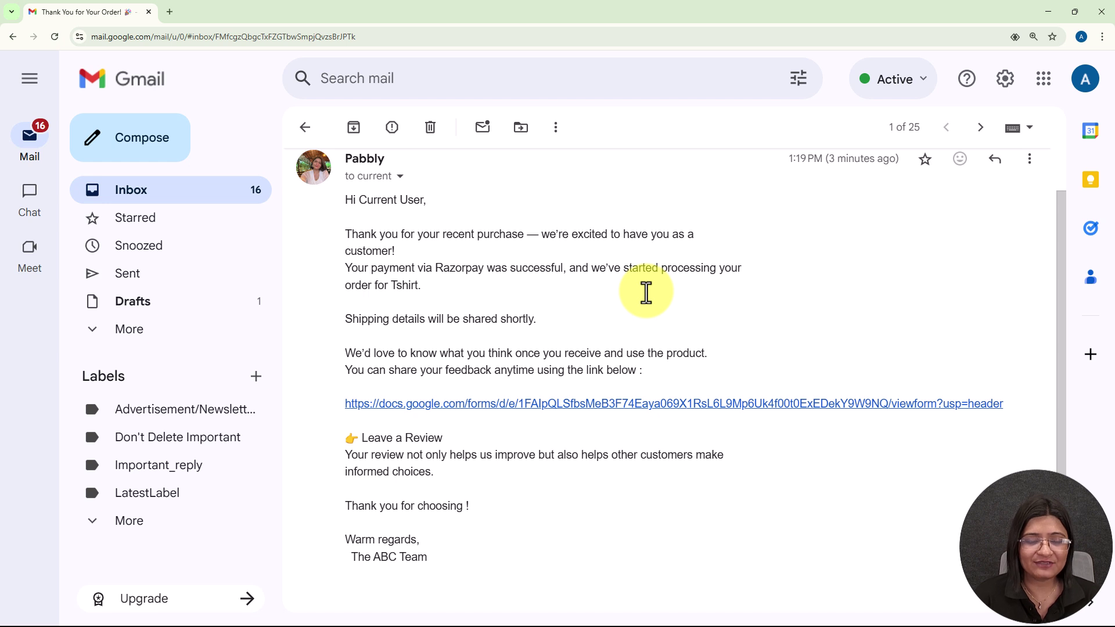
Step: Check the thank-you email's greeting and Tshirt mention, then open its review form link
{"action": "scroll", "coordinate": [646, 292], "scroll_direction": "up", "scroll_amount": 1}
{"action": "scroll", "coordinate": [650, 301], "scroll_direction": "down", "scroll_amount": 1}
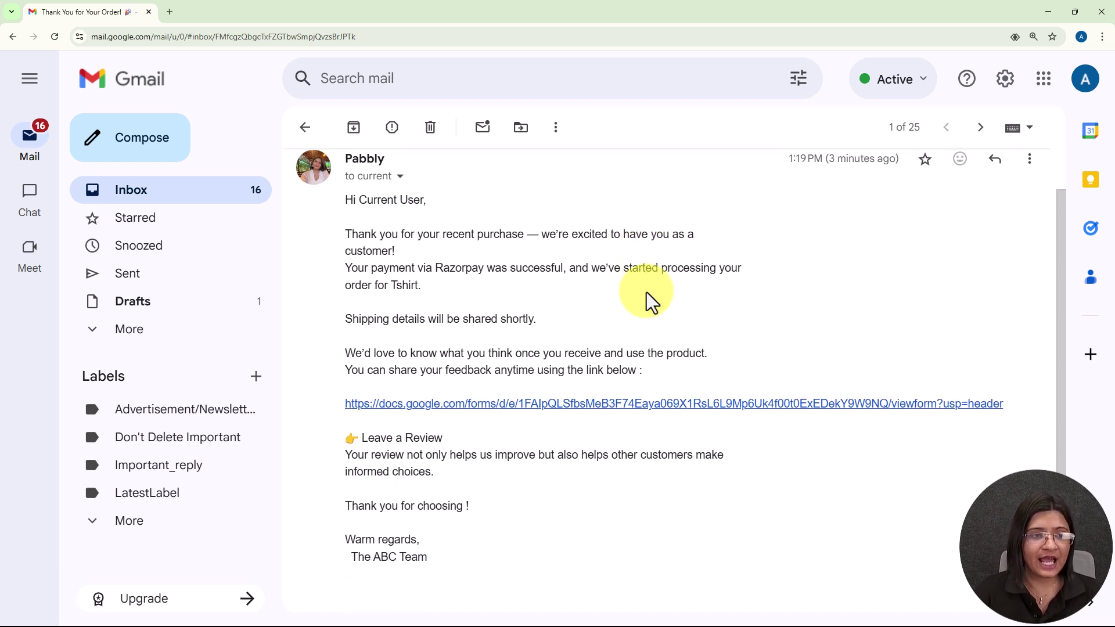
{"action": "left_click_drag", "start_coordinate": [336, 207], "coordinate": [486, 270]}
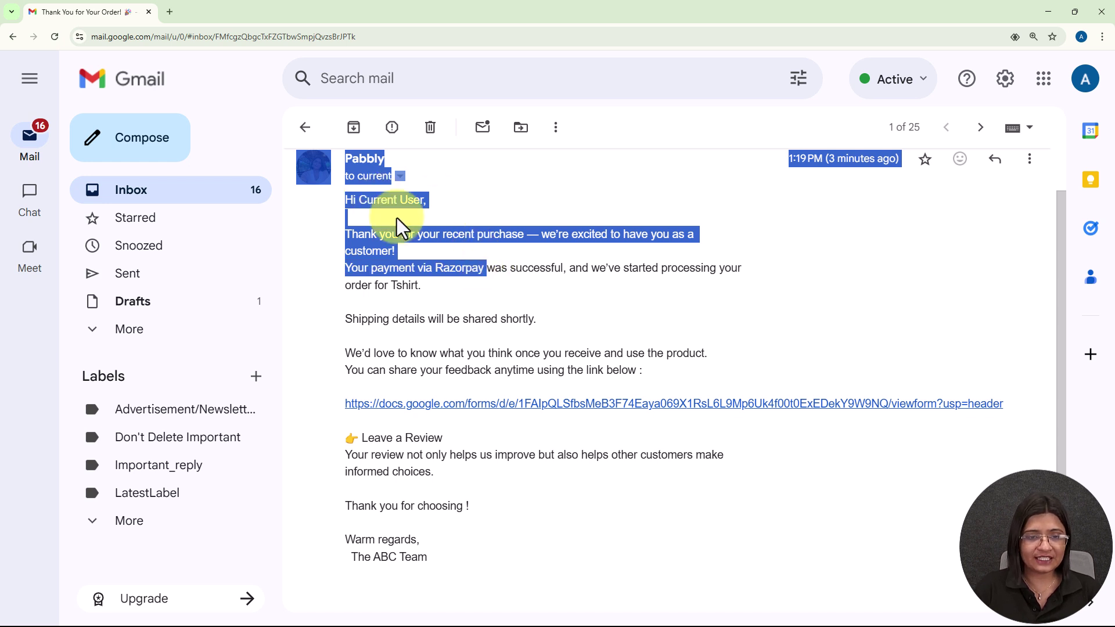
{"action": "left_click", "coordinate": [428, 267]}
{"action": "left_click_drag", "start_coordinate": [391, 286], "coordinate": [442, 288]}
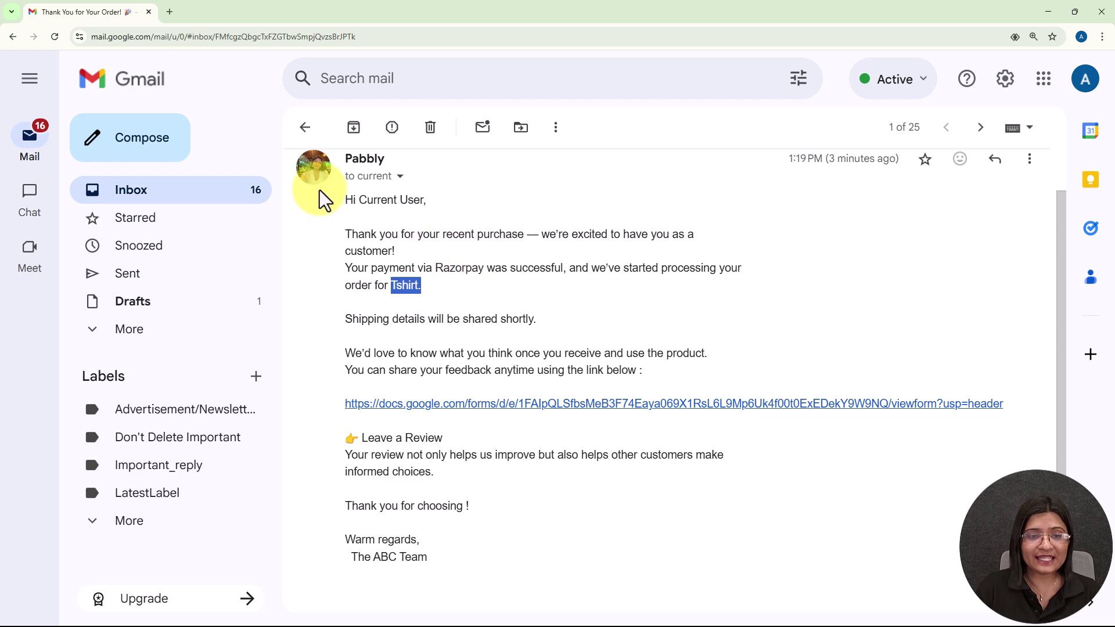
{"action": "left_click_drag", "start_coordinate": [345, 212], "coordinate": [622, 510]}
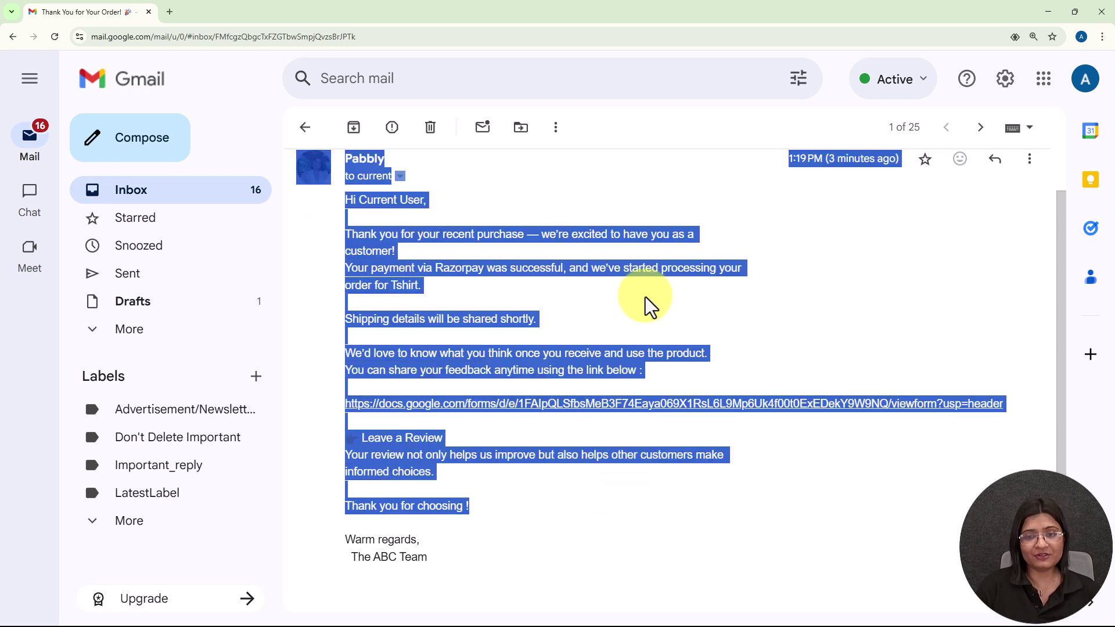
{"action": "left_click", "coordinate": [643, 193]}
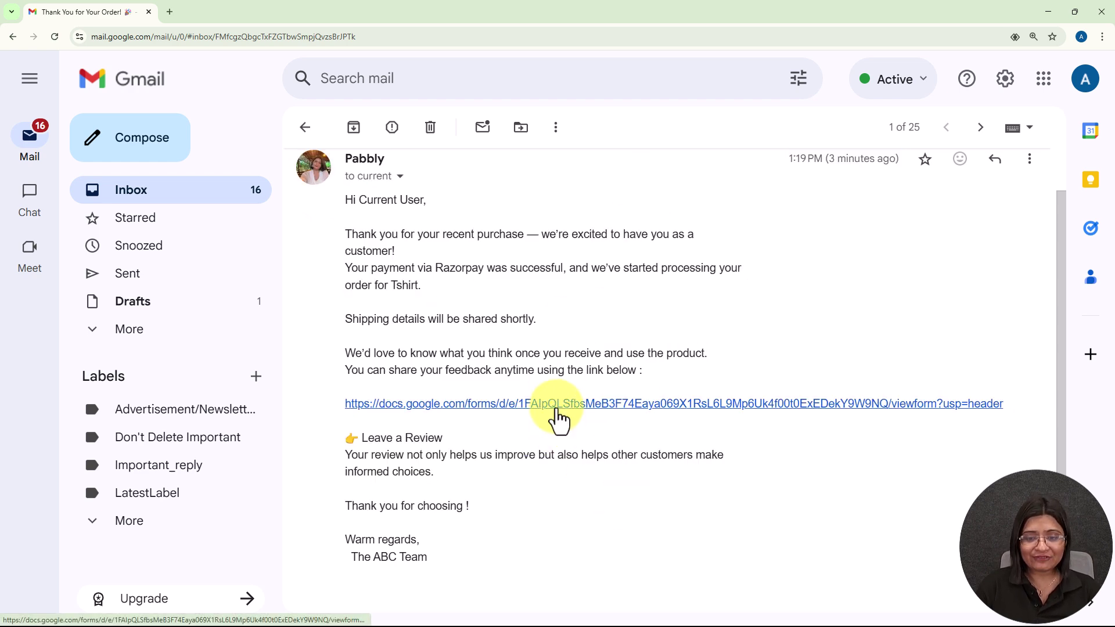
{"action": "left_click", "coordinate": [558, 404]}
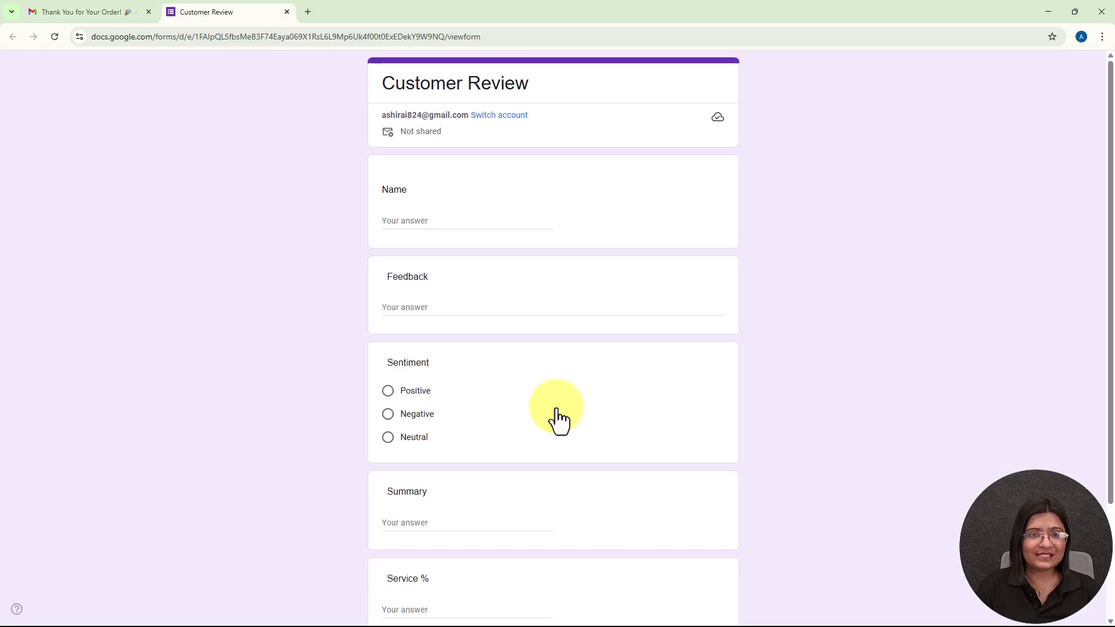
Step: Scroll through the Customer Review form's questions
{"action": "scroll", "coordinate": [838, 228], "scroll_direction": "down", "scroll_amount": 2}
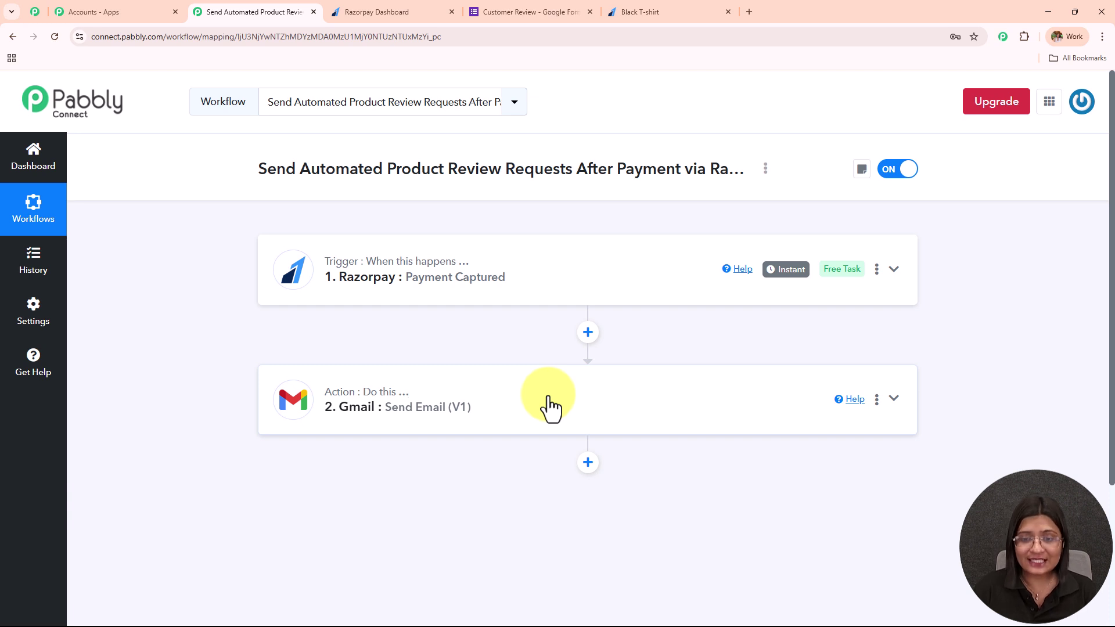
Step: Insert a Delay (Pabbly) step with the Add Time Delay event before the Gmail email and connect it
{"action": "left_click", "coordinate": [588, 332]}
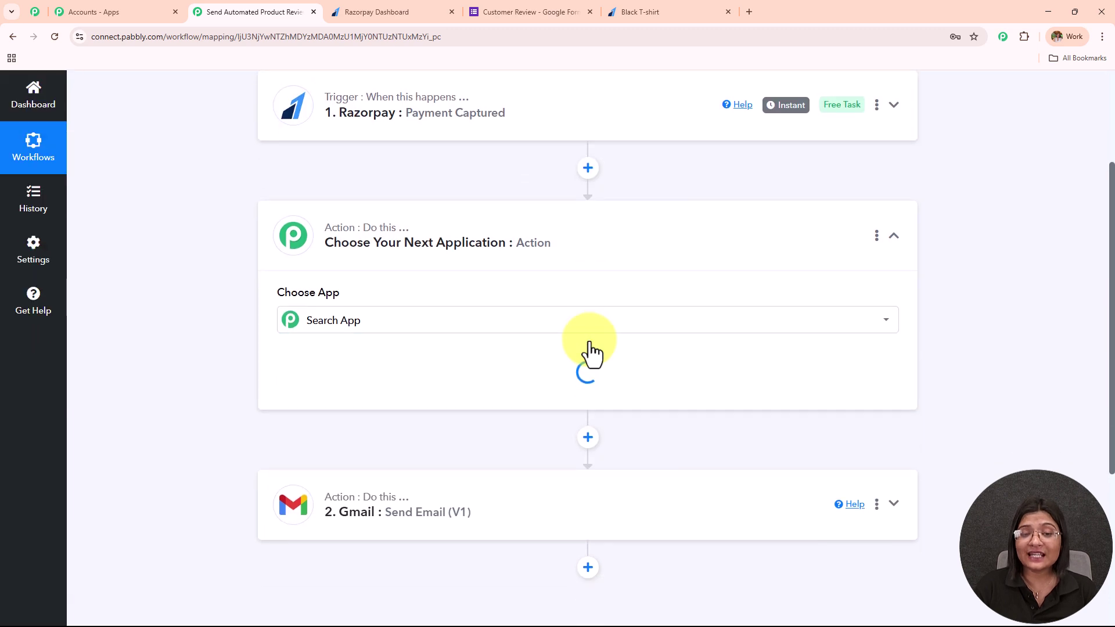
{"action": "left_click", "coordinate": [289, 329]}
{"action": "type", "text": "Dela"}
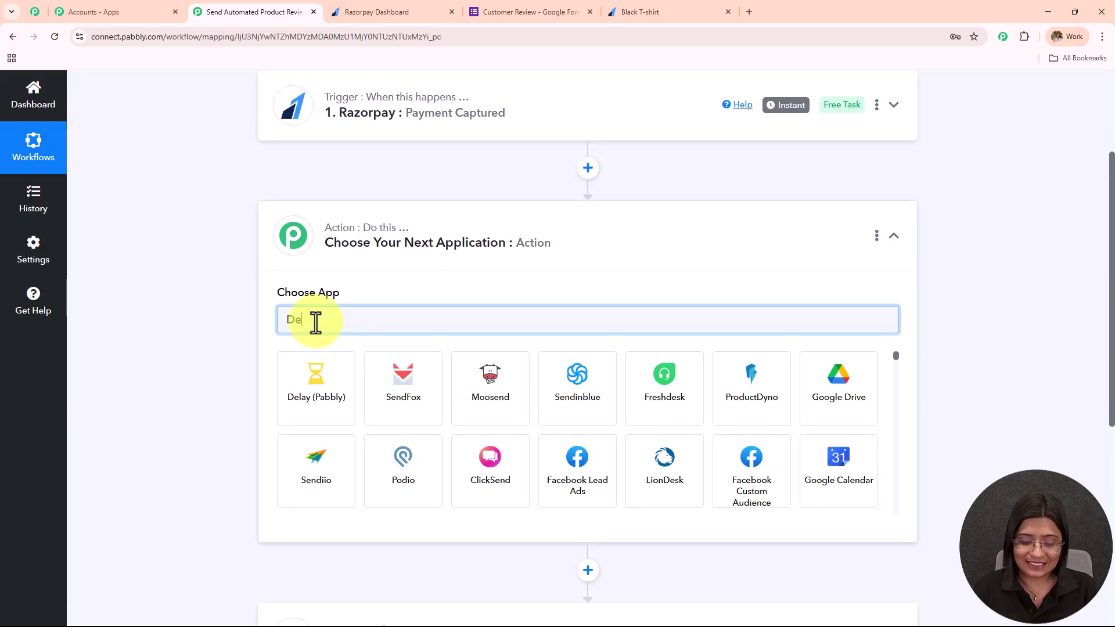
{"action": "left_click", "coordinate": [317, 414]}
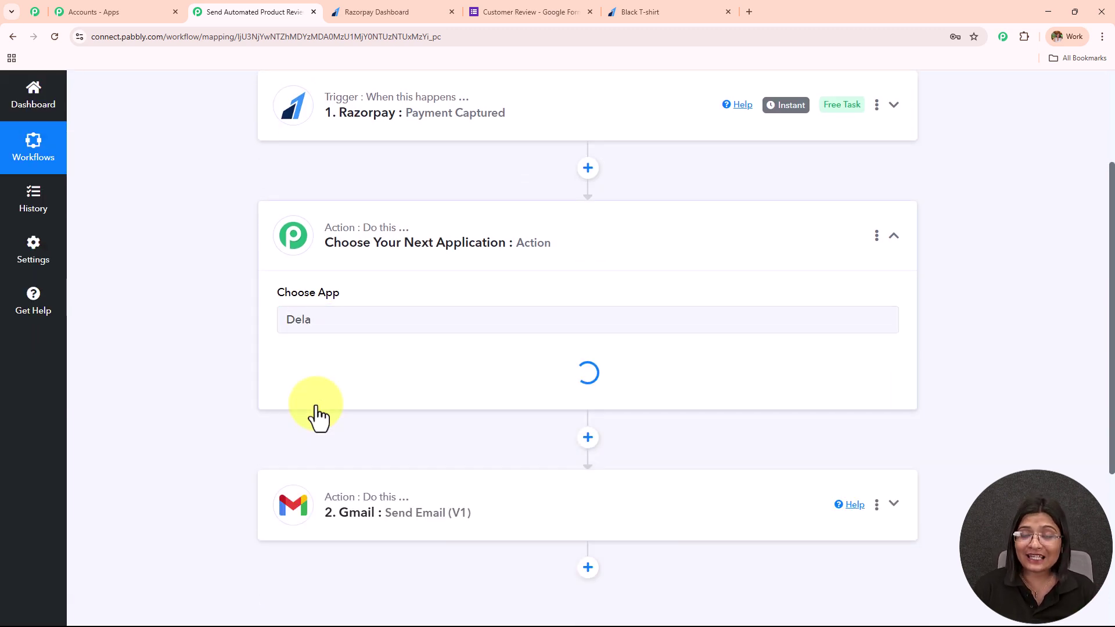
{"action": "left_click", "coordinate": [322, 401]}
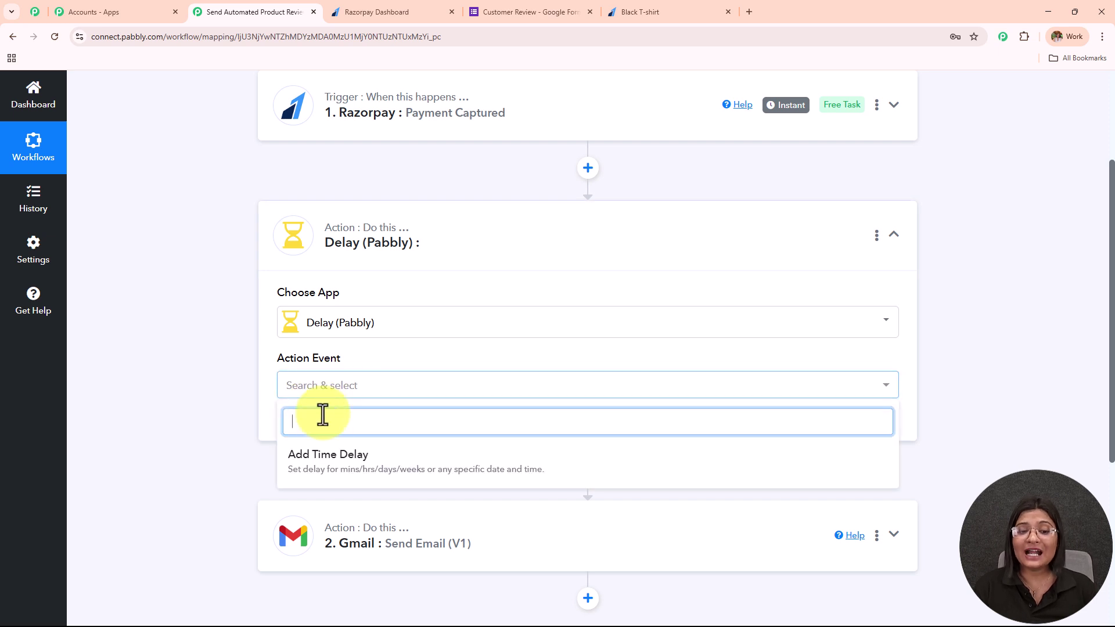
{"action": "left_click", "coordinate": [330, 459]}
{"action": "left_click", "coordinate": [305, 427]}
Step: Configure the delay as Delay For 7 Days
{"action": "scroll", "coordinate": [455, 259], "scroll_direction": "down", "scroll_amount": 4}
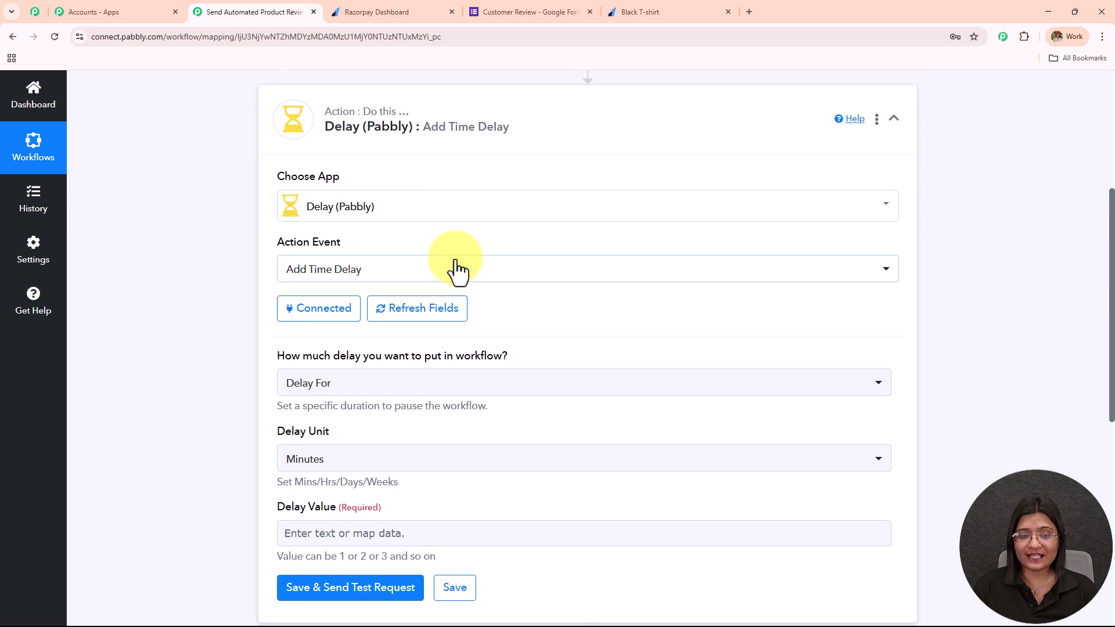
{"action": "left_click_drag", "start_coordinate": [274, 243], "coordinate": [666, 243]}
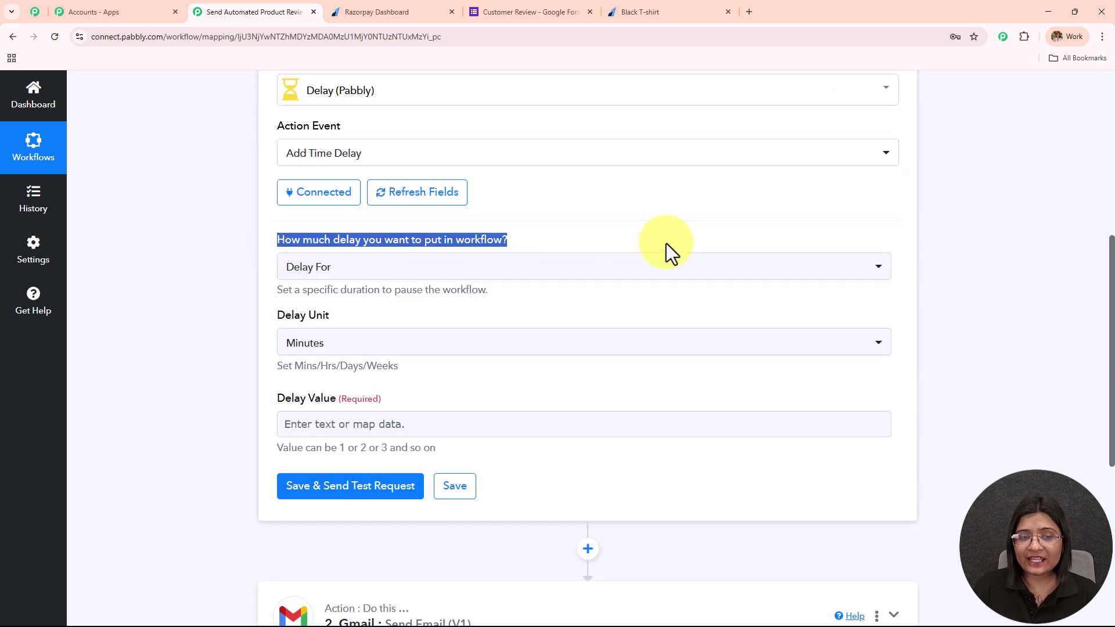
{"action": "left_click", "coordinate": [477, 274]}
{"action": "left_click", "coordinate": [373, 339]}
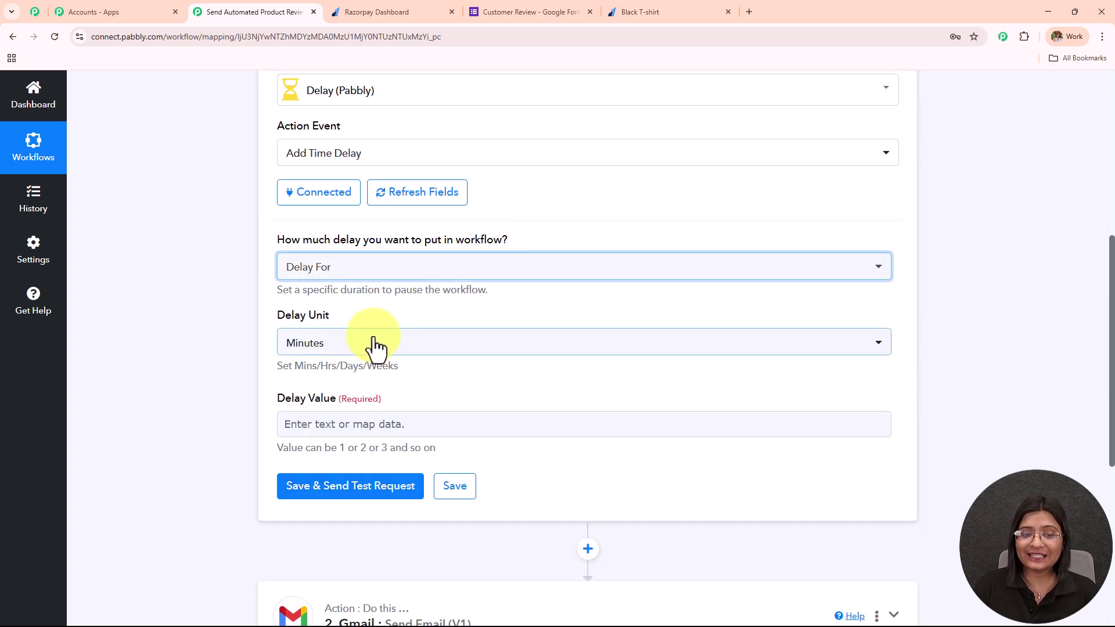
{"action": "left_click", "coordinate": [378, 343]}
{"action": "left_click", "coordinate": [340, 462]}
{"action": "scroll", "coordinate": [464, 313], "scroll_direction": "down", "scroll_amount": 1}
{"action": "left_click", "coordinate": [424, 367]}
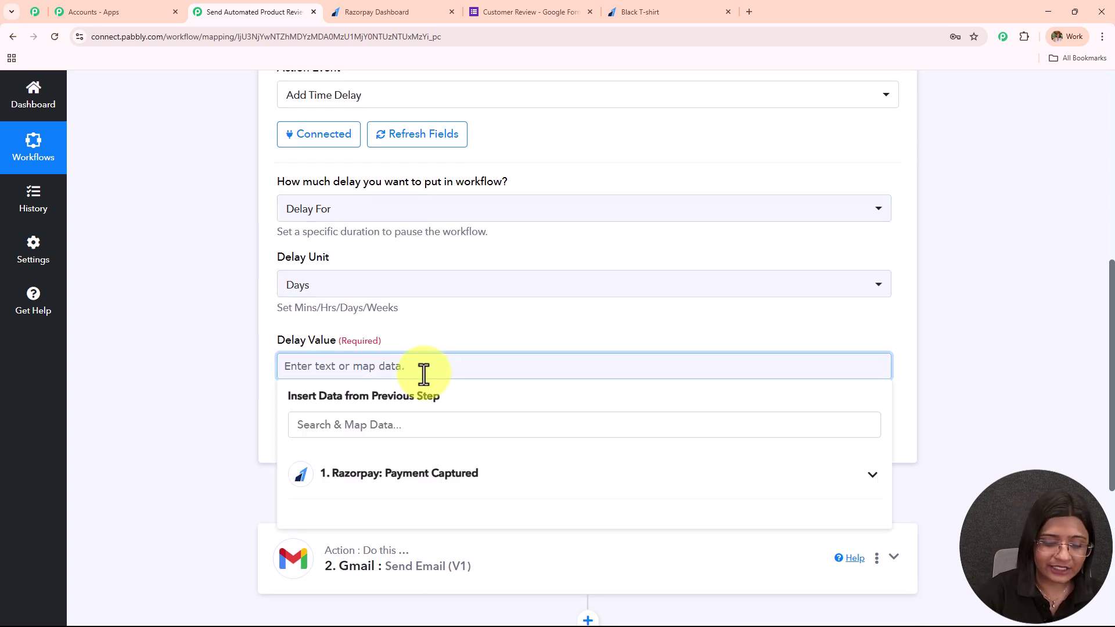
{"action": "type", "text": "7"}
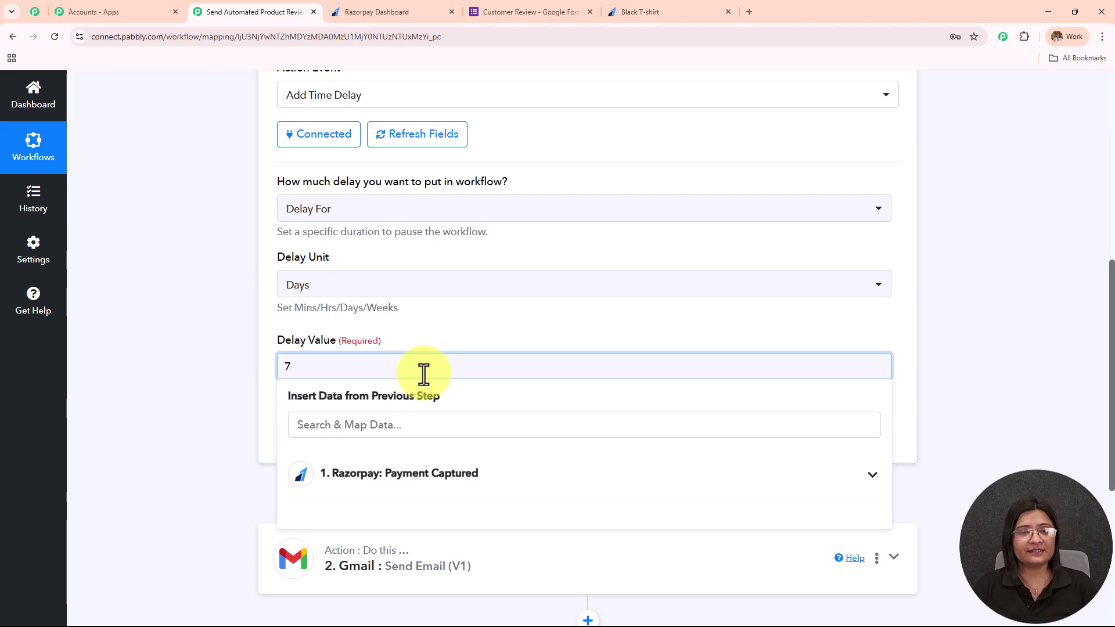
{"action": "left_click", "coordinate": [574, 308]}
{"action": "scroll", "coordinate": [617, 301], "scroll_direction": "up", "scroll_amount": 4}
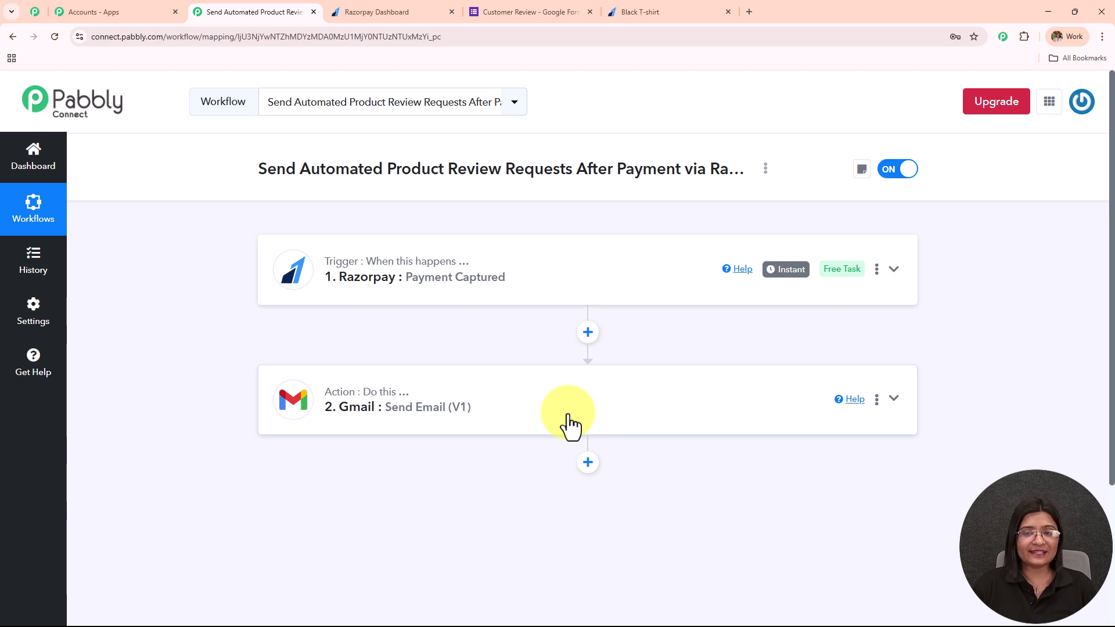
Step: Glance at the Customer Review Google Form tab, then return to the Pabbly workflow
{"action": "left_click_drag", "start_coordinate": [383, 169], "coordinate": [648, 182]}
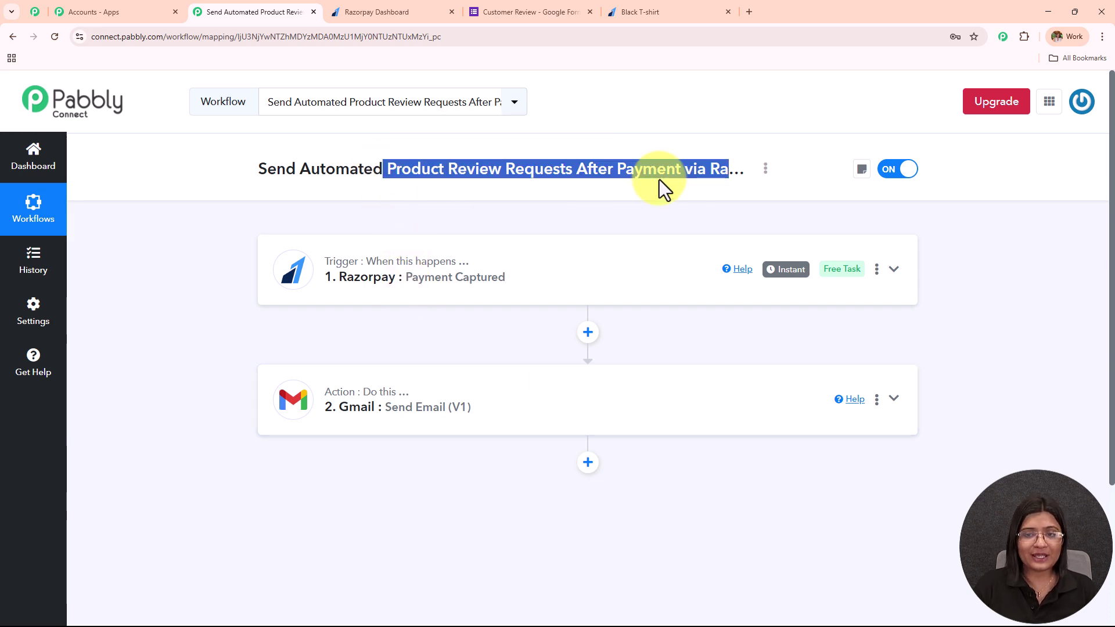
{"action": "key", "text": "ctrl+5"}
{"action": "scroll", "coordinate": [552, 326], "scroll_direction": "up", "scroll_amount": 7}
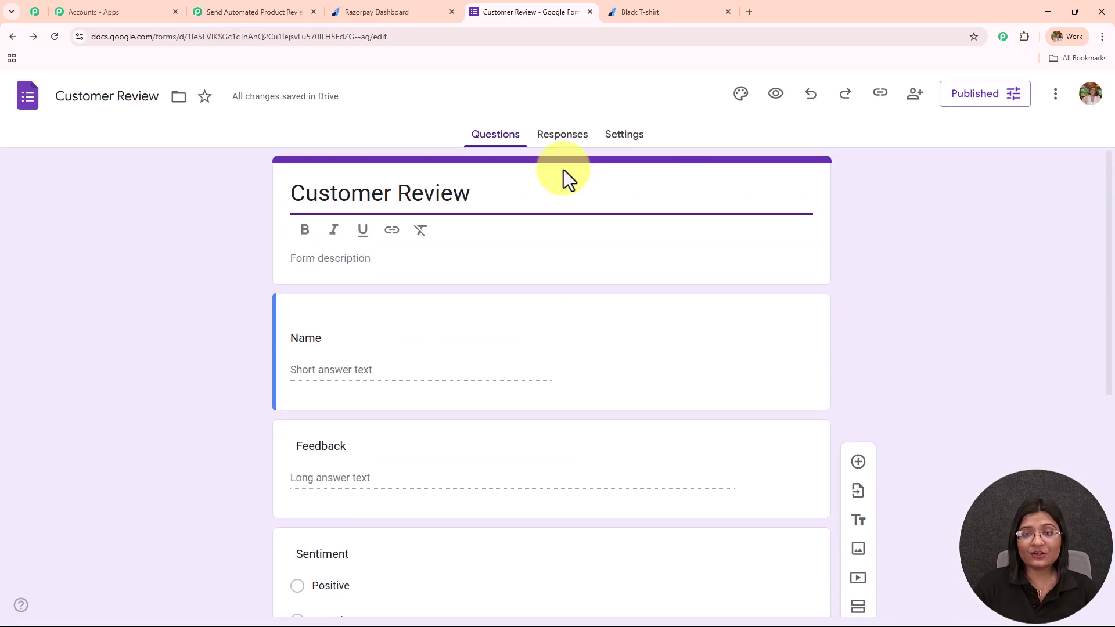
{"action": "left_click", "coordinate": [284, 11]}
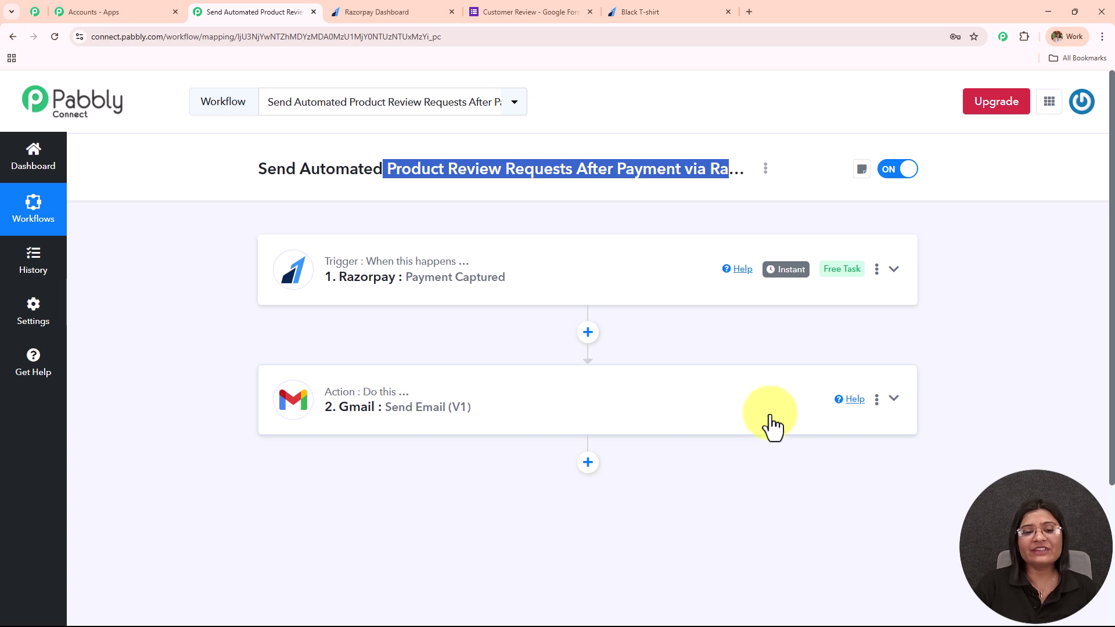